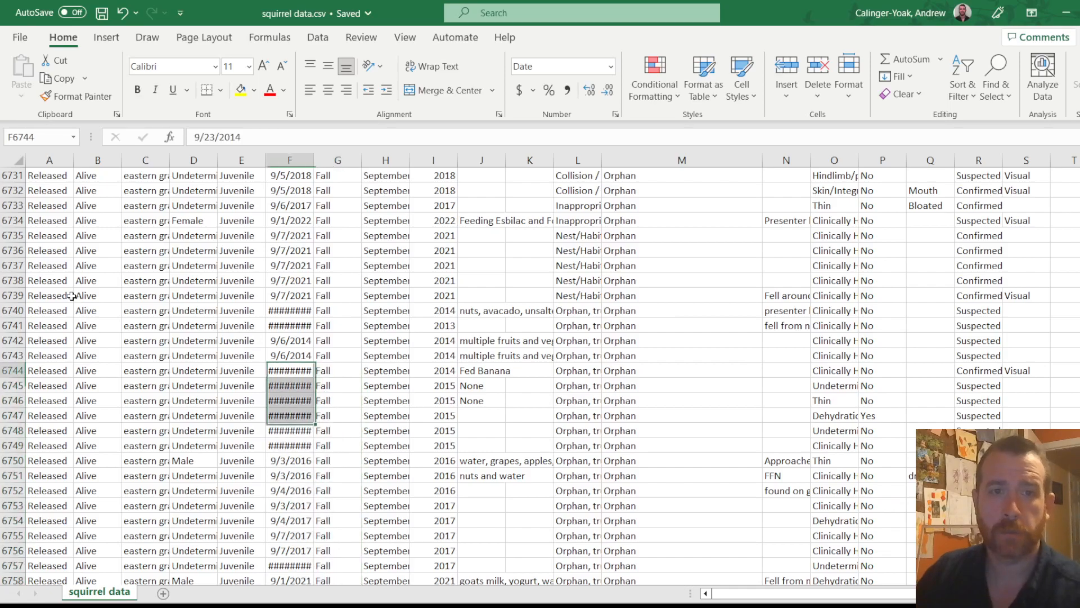
# Step: Go to the header row of the squirrel data sheet and select the Status header in cell A1
pyautogui.hotkey('ctrl', 'Up')
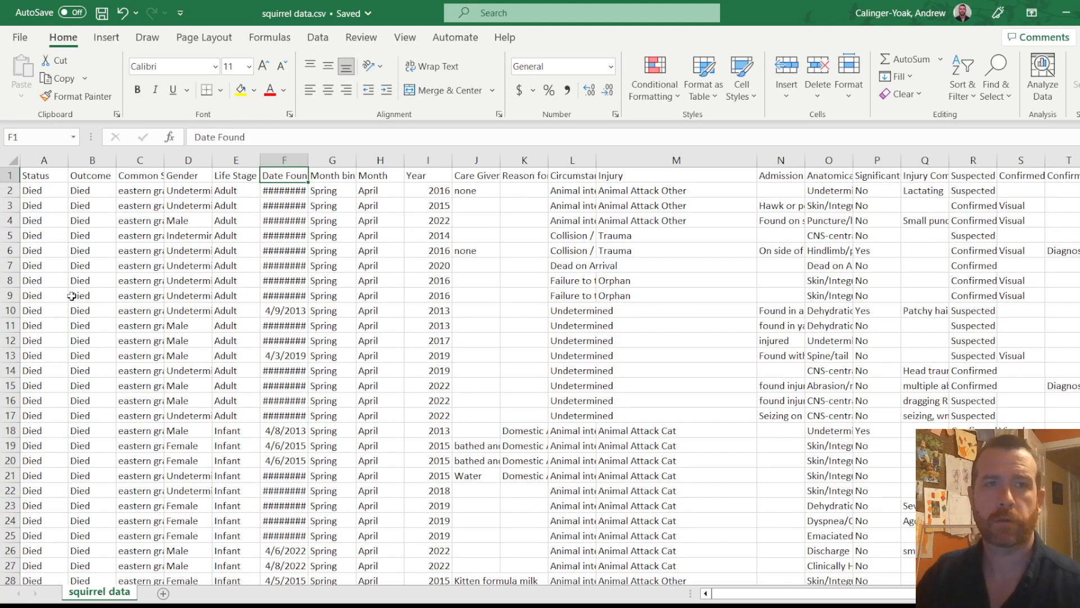
pyautogui.press('Left')
pyautogui.press('Left')
pyautogui.press('Left')
pyautogui.press('Left')
pyautogui.press('Left')
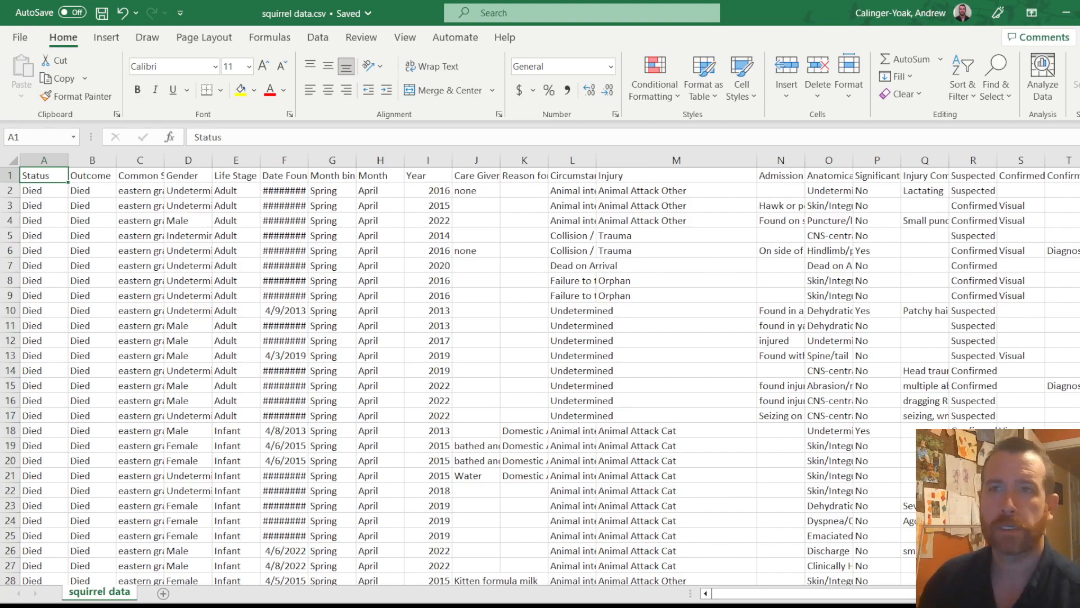
# Step: Switch from the spreadsheet to SPSS Statistics and import squirrel data.csv as comma-delimited CSV data with variable names in the first line
pyautogui.hotkey('alt', 'F4')
pyautogui.moveTo(1079, 293); pyautogui.dragTo(700, 1)
pyautogui.click(10, 27)
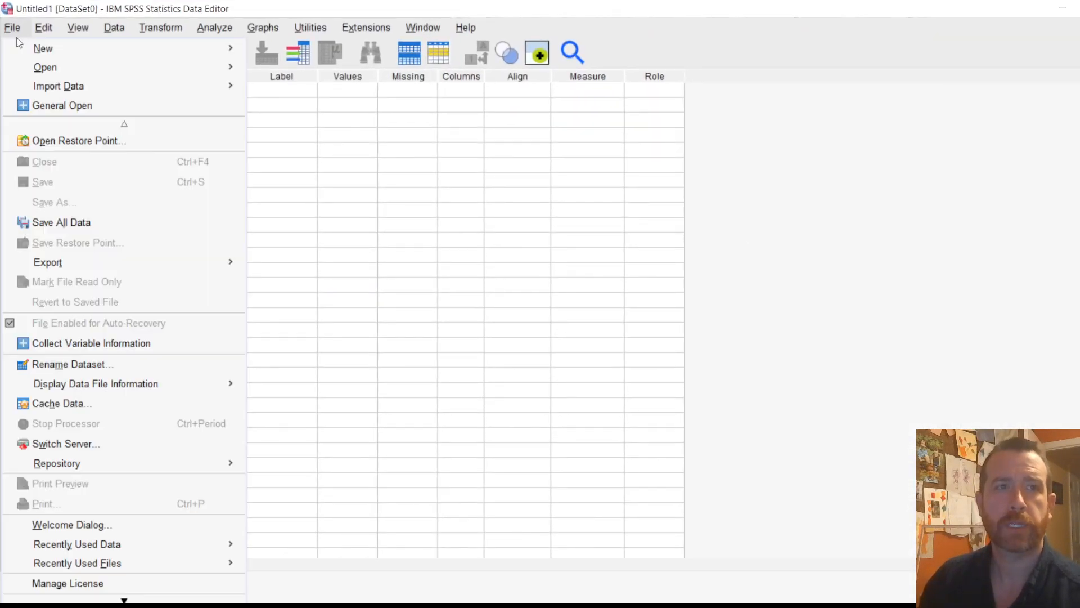
pyautogui.moveTo(338, 171)
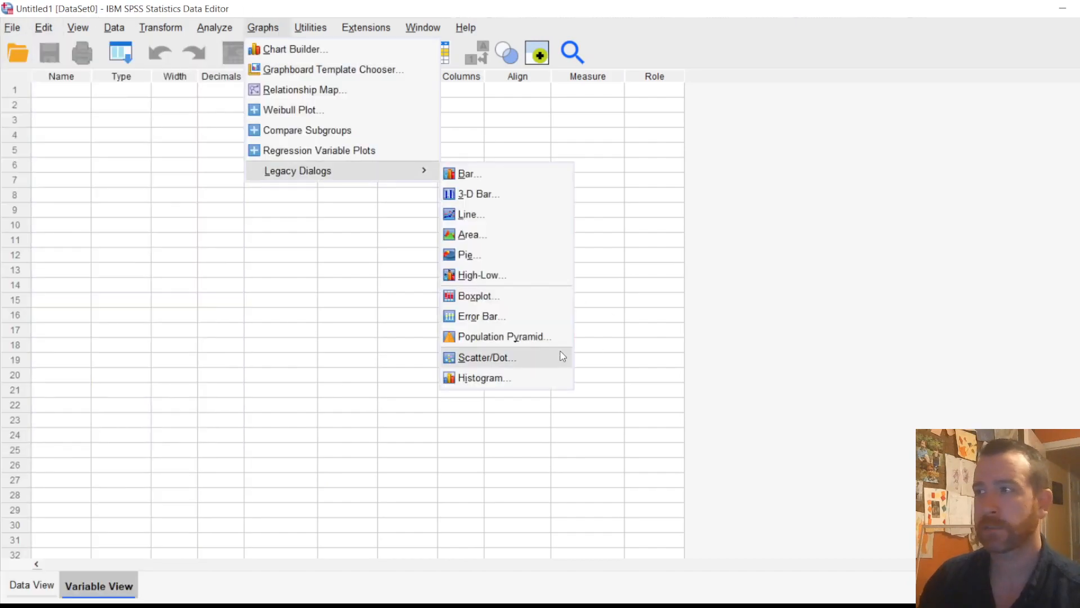
pyautogui.moveTo(5, 29)
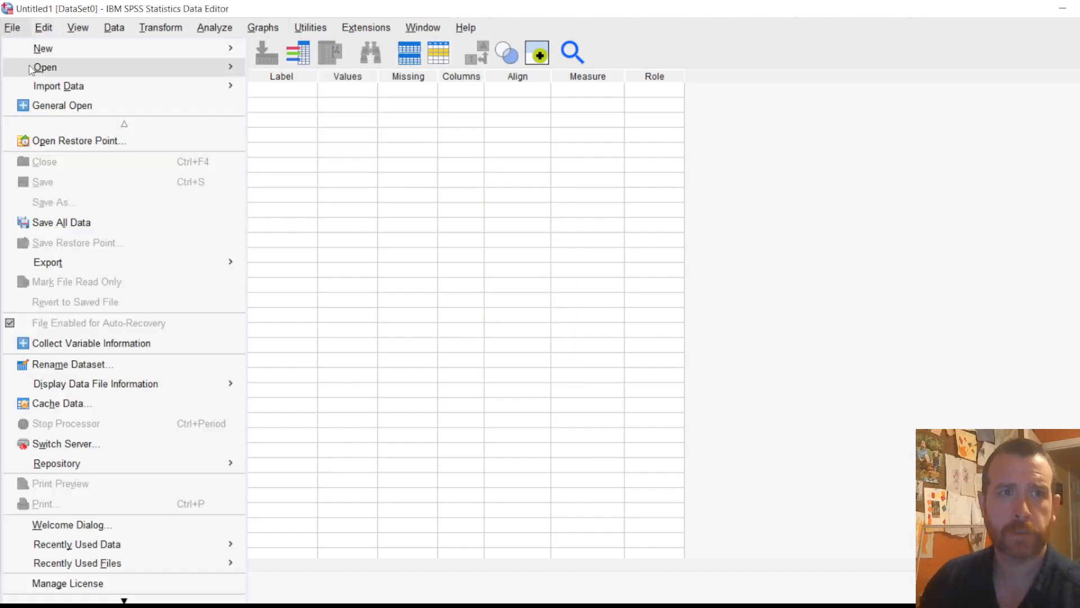
pyautogui.moveTo(116, 86)
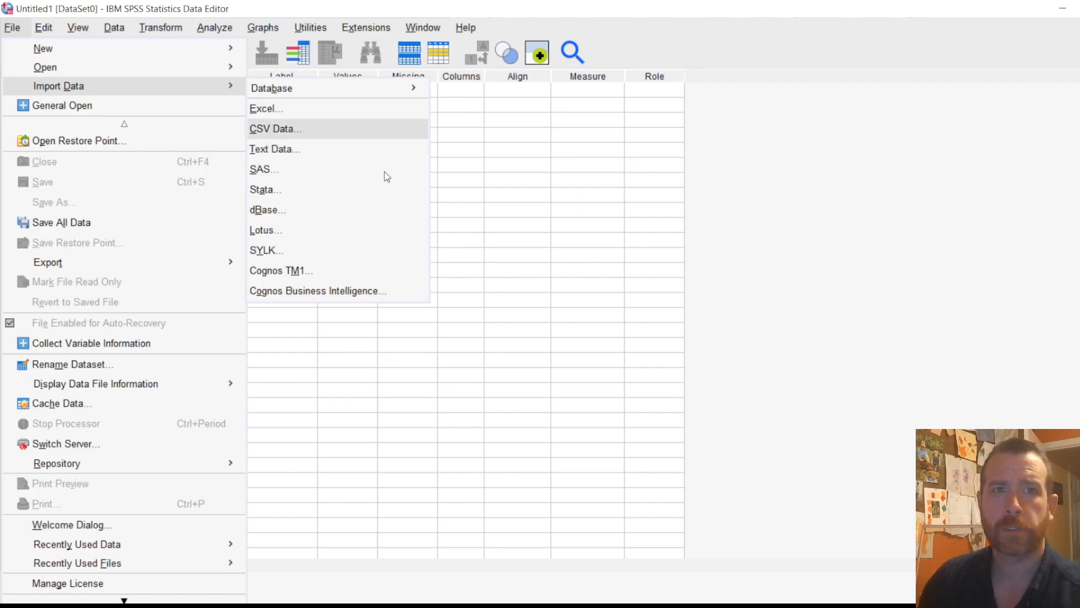
pyautogui.click(320, 130)
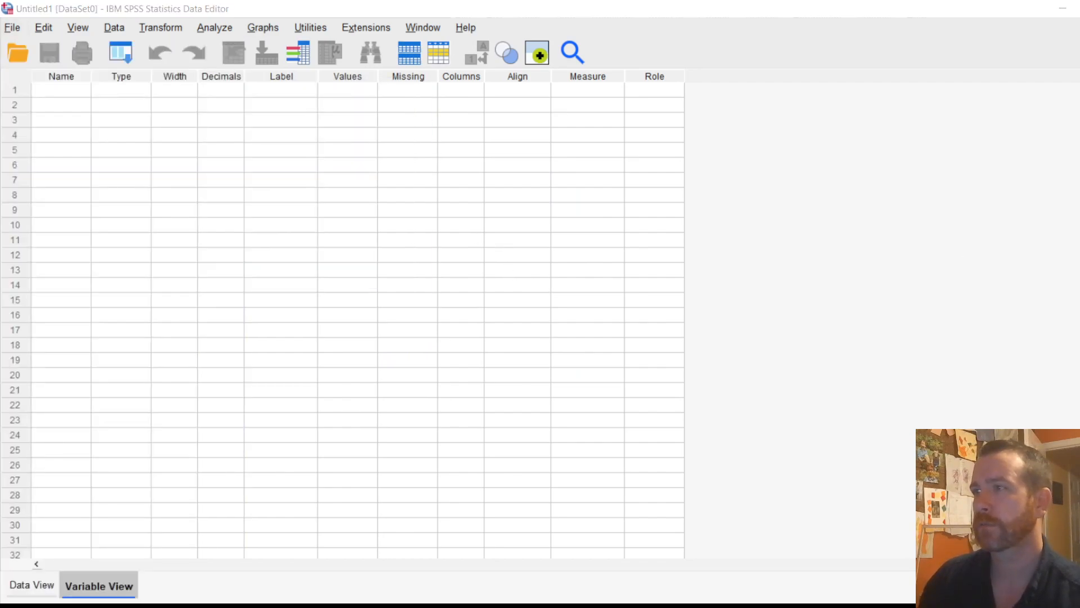
pyautogui.moveTo(938, 210); pyautogui.dragTo(530, 155)
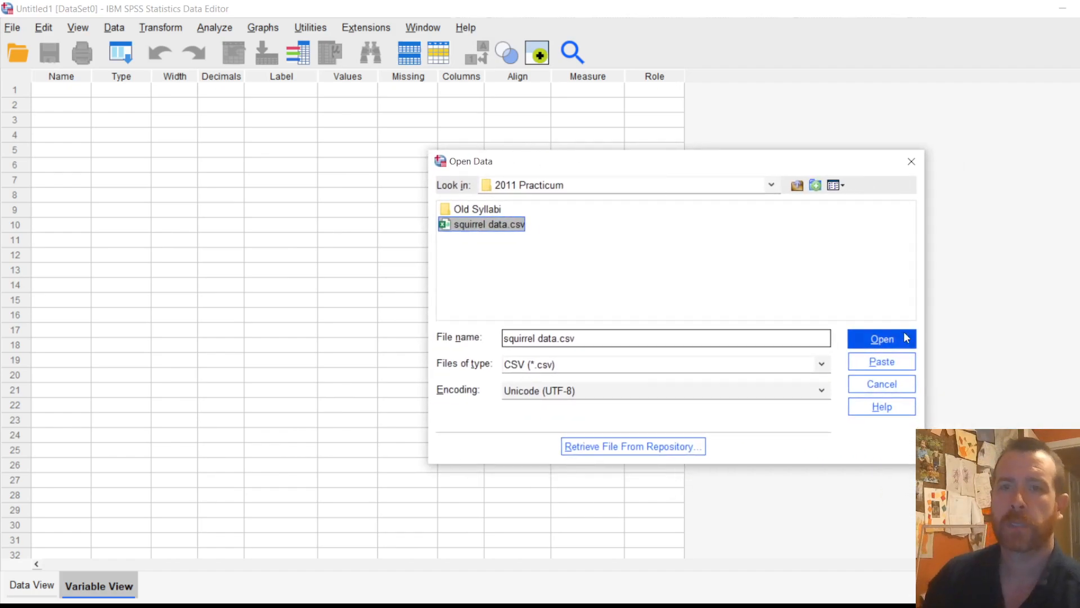
pyautogui.click(891, 345)
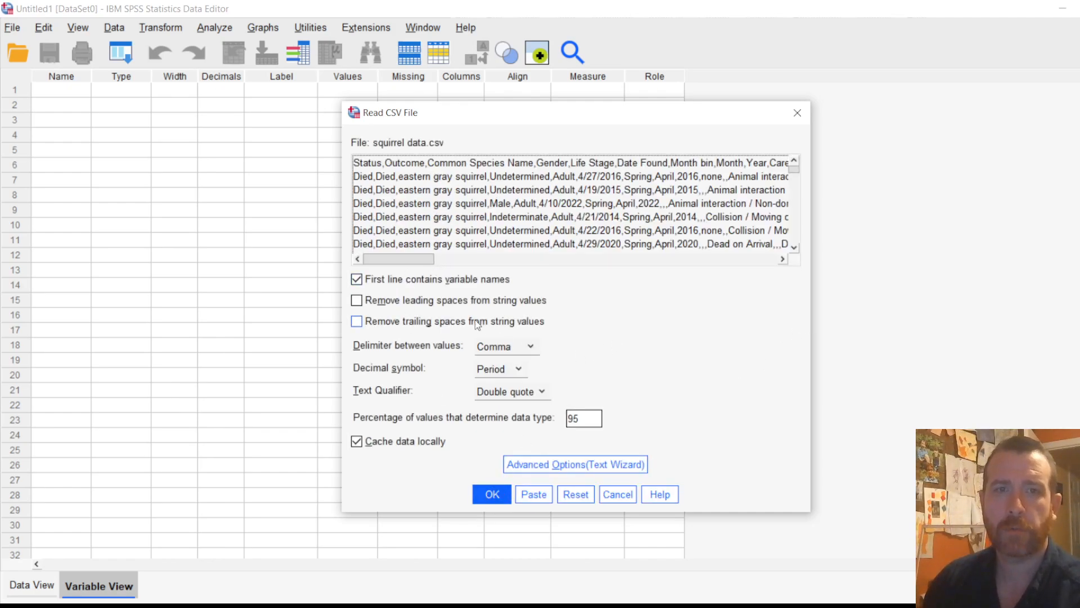
pyautogui.moveTo(410, 260); pyautogui.dragTo(321, 264)
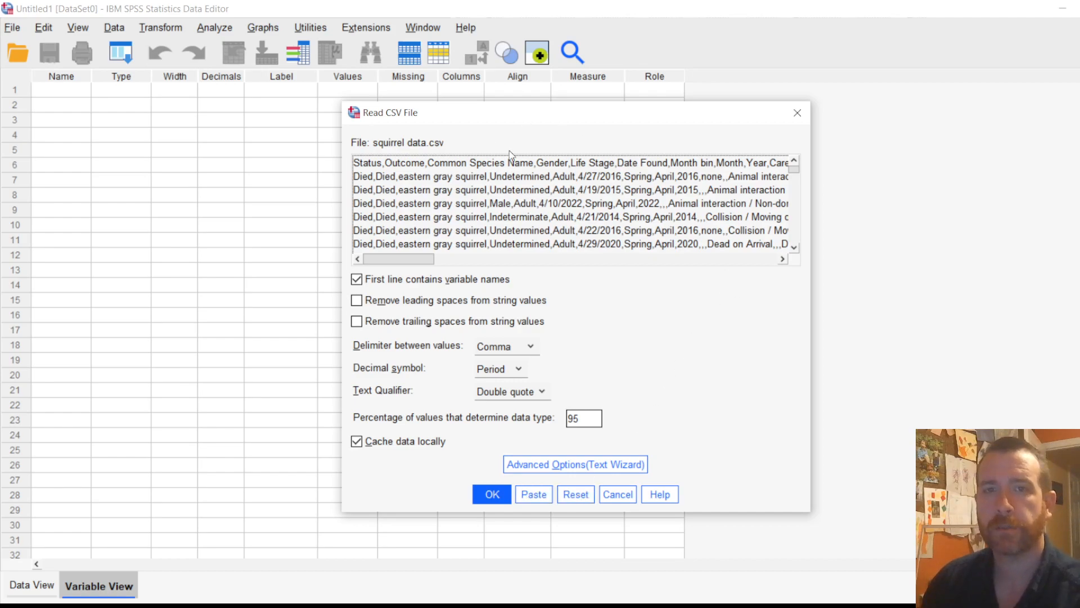
pyautogui.click(483, 496)
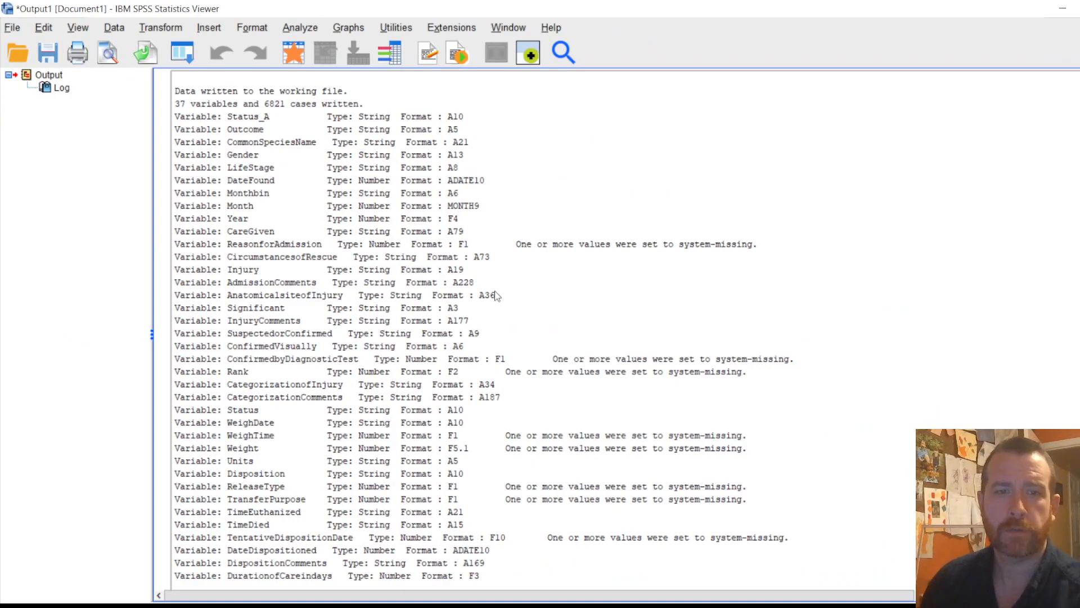
# Step: Return from the import log to the imported dataset's variable list and widen the Name column to fit the full variable names
pyautogui.scroll(-2, 495, 294)
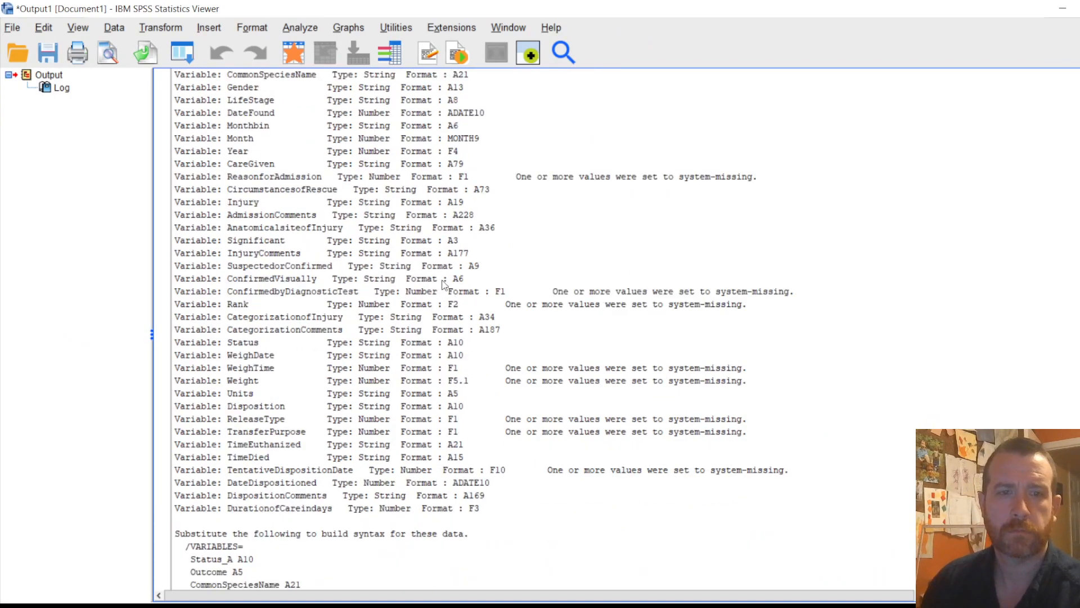
pyautogui.moveTo(349, 596)
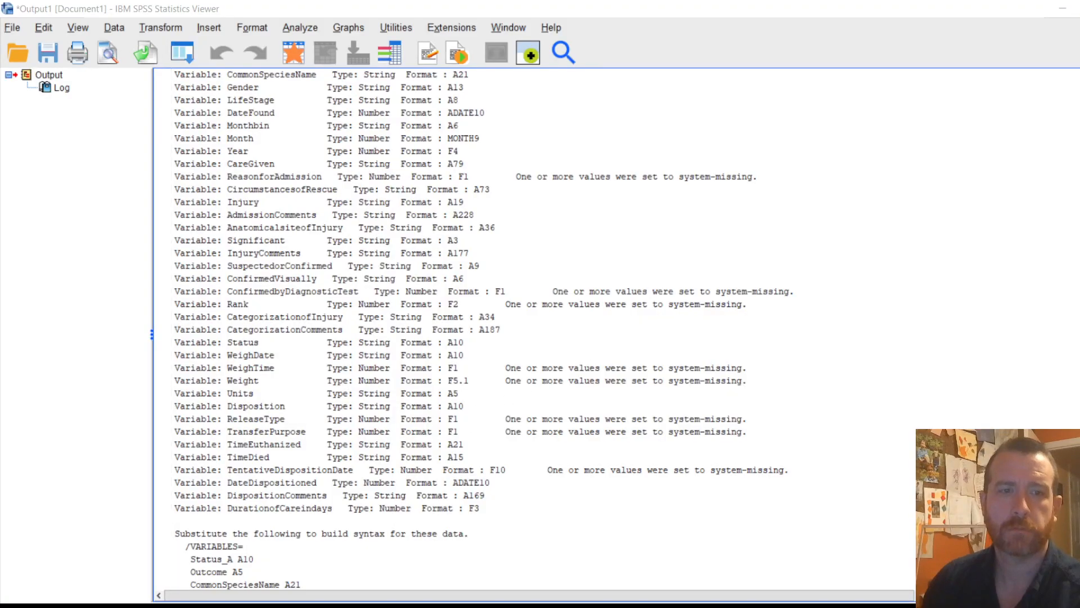
pyautogui.click(261, 600)
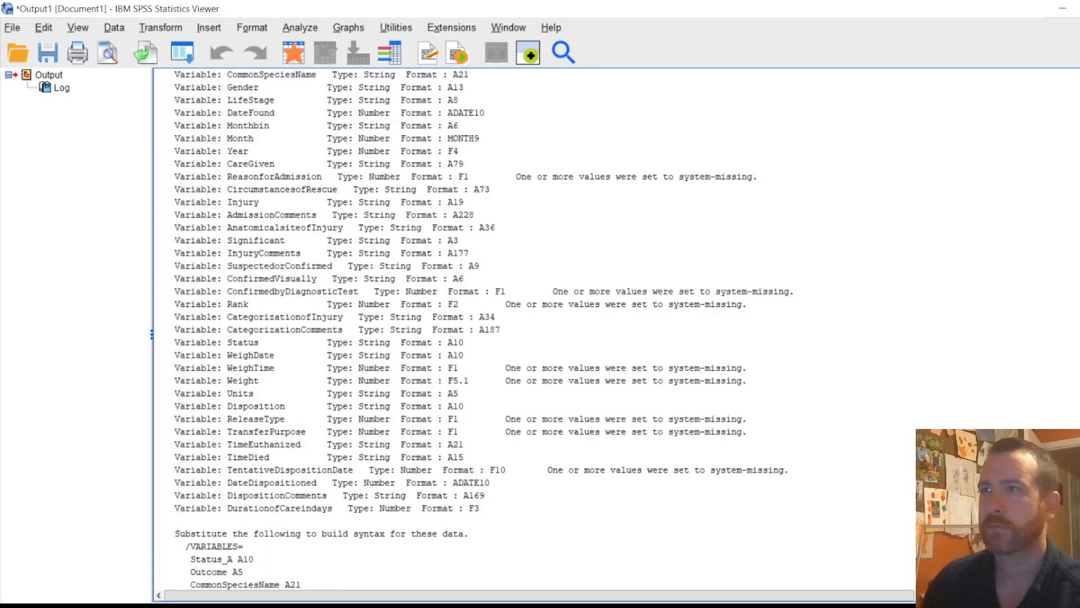
pyautogui.hotkey('alt', 'Tab')
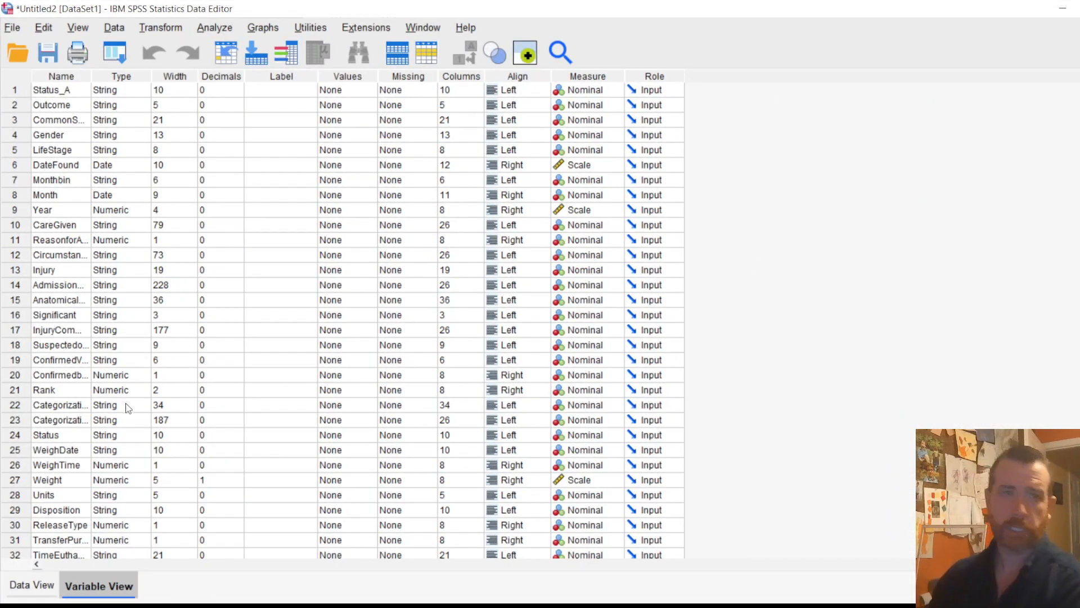
pyautogui.moveTo(91, 75); pyautogui.dragTo(259, 72)
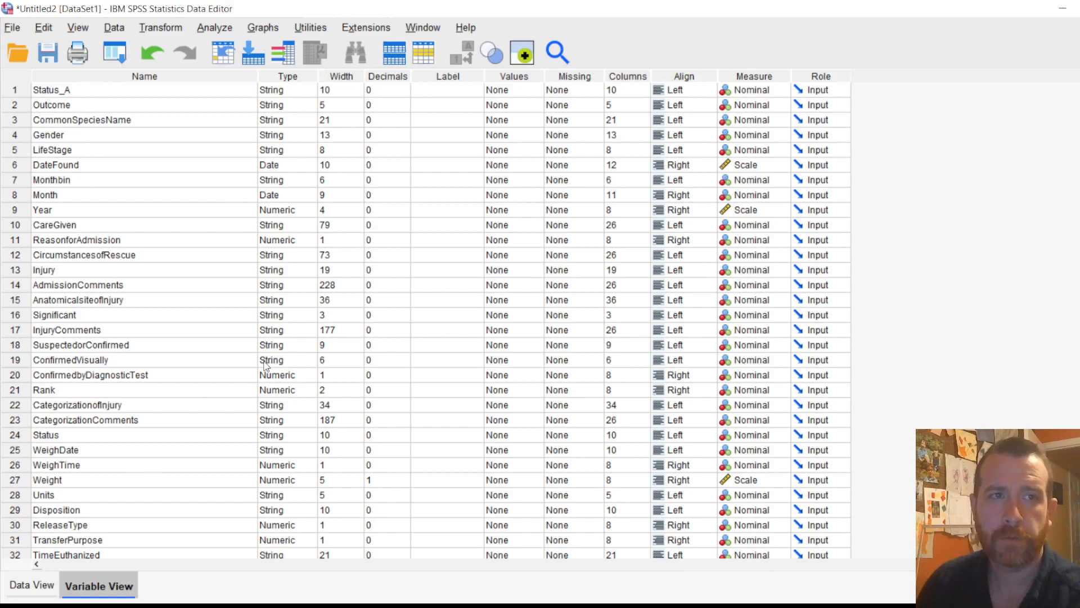
# Step: Check the variable type settings of Status_A and Rank, keeping their types as they are
pyautogui.click(281, 89)
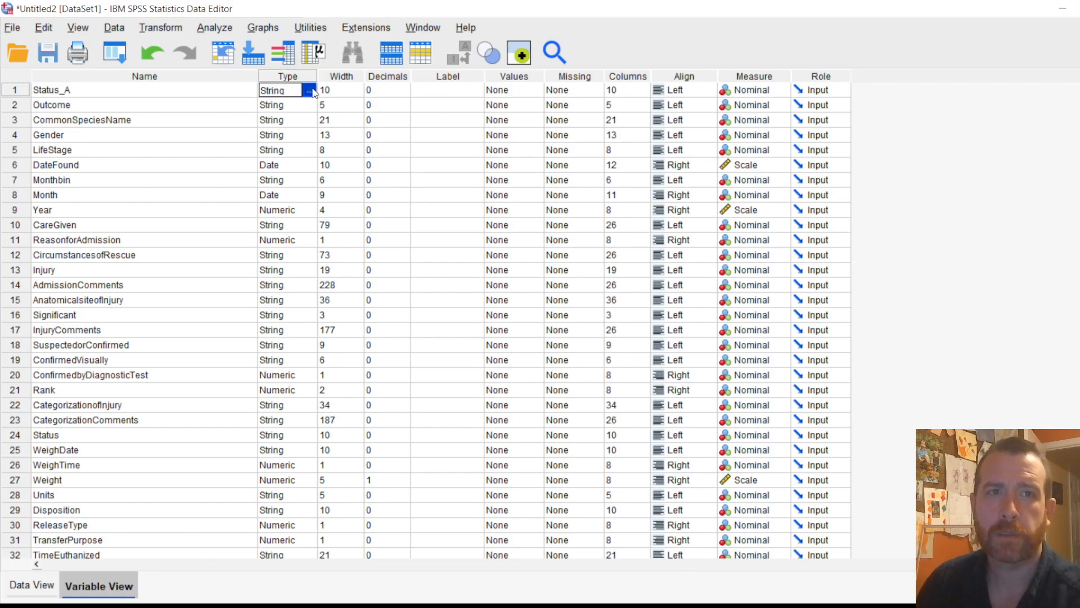
pyautogui.click(311, 91)
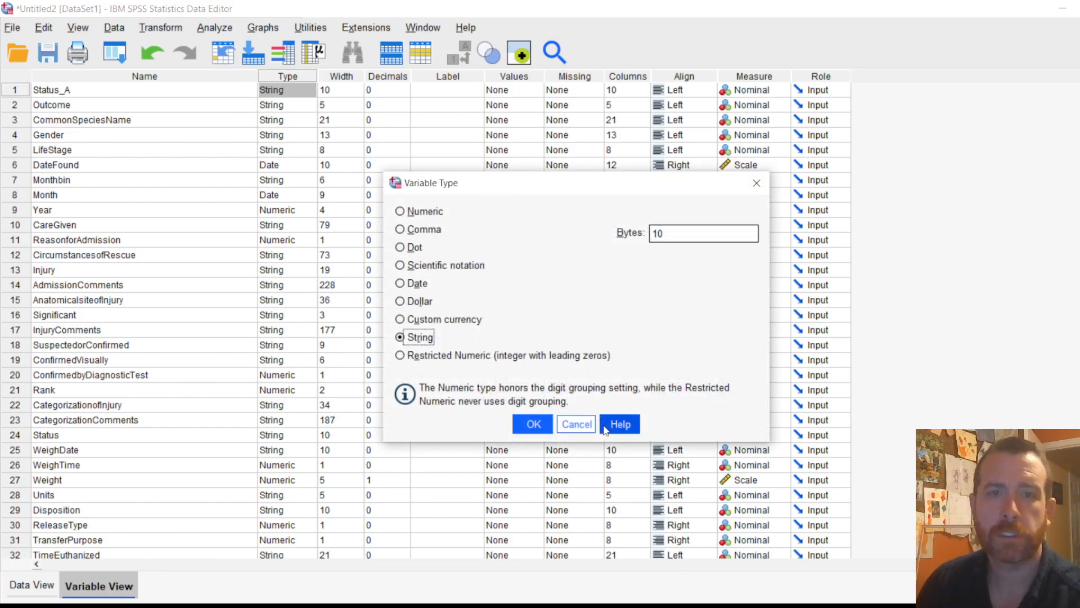
pyautogui.click(577, 424)
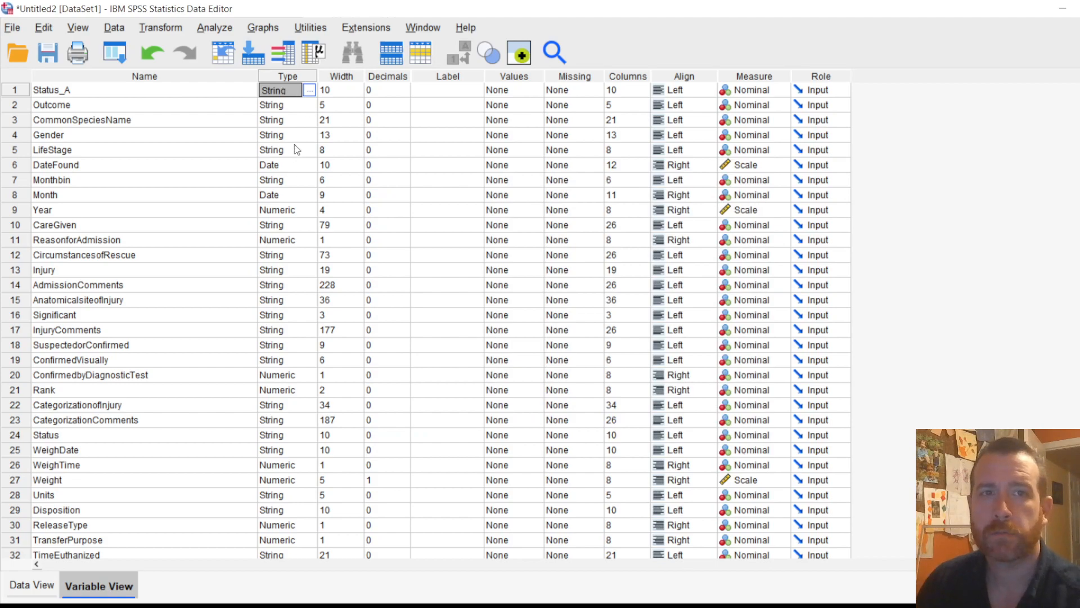
pyautogui.click(268, 108)
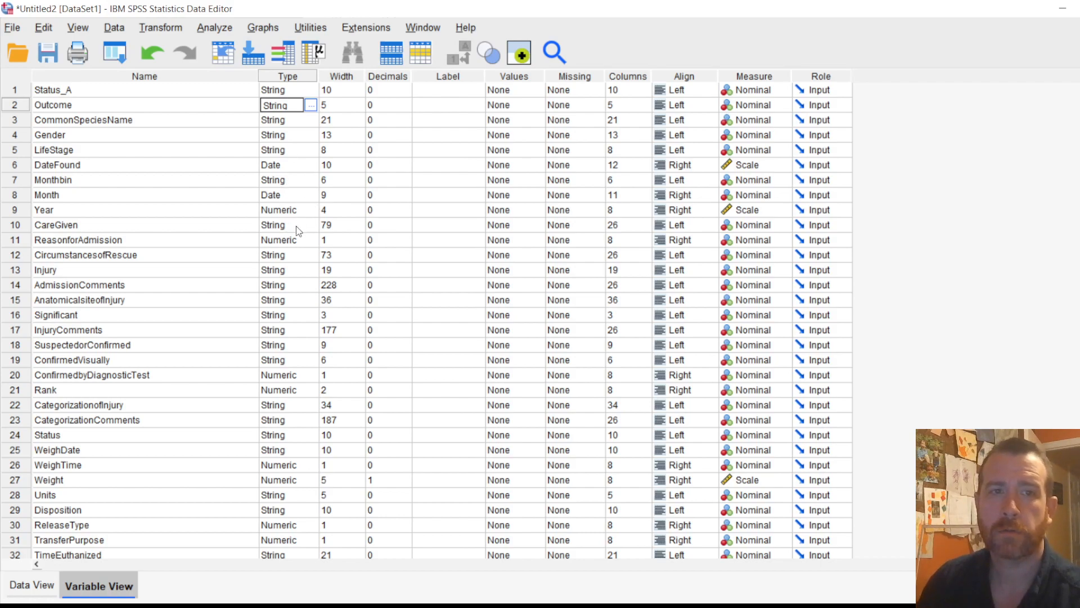
pyautogui.click(287, 389)
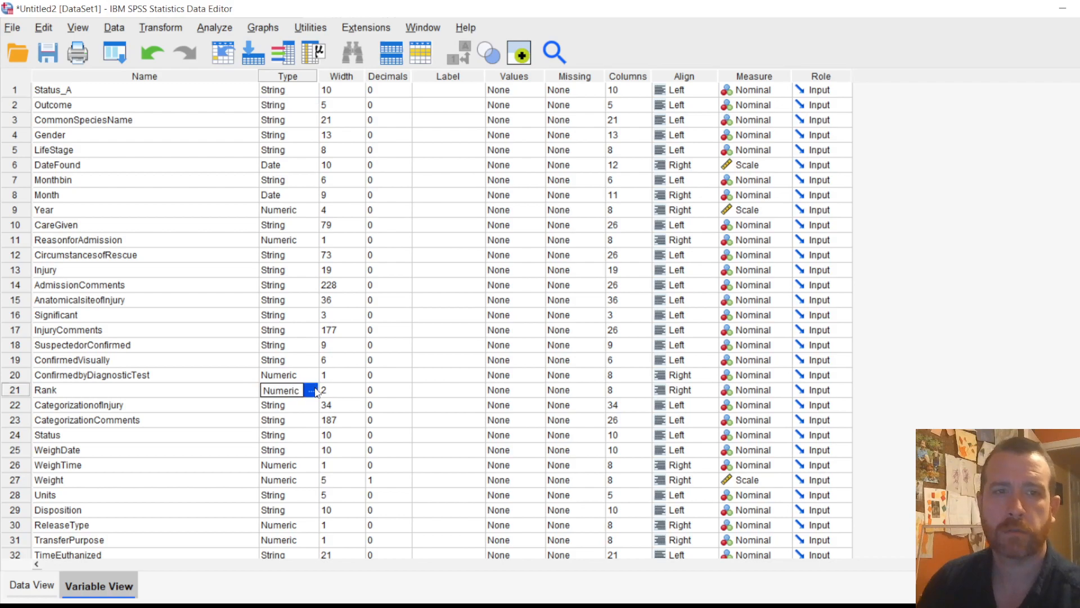
pyautogui.click(311, 389)
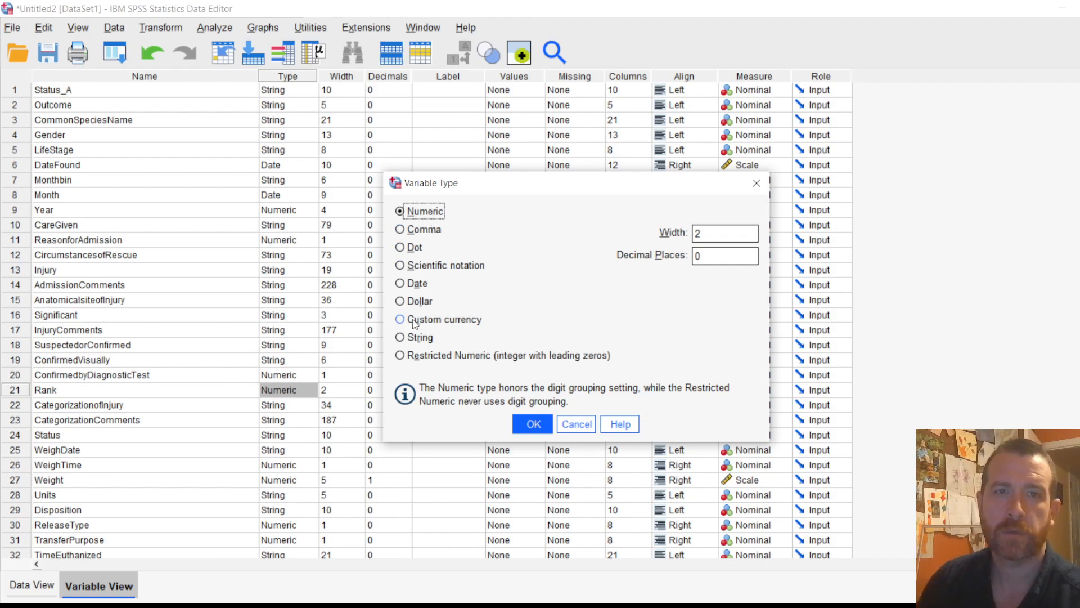
pyautogui.click(532, 424)
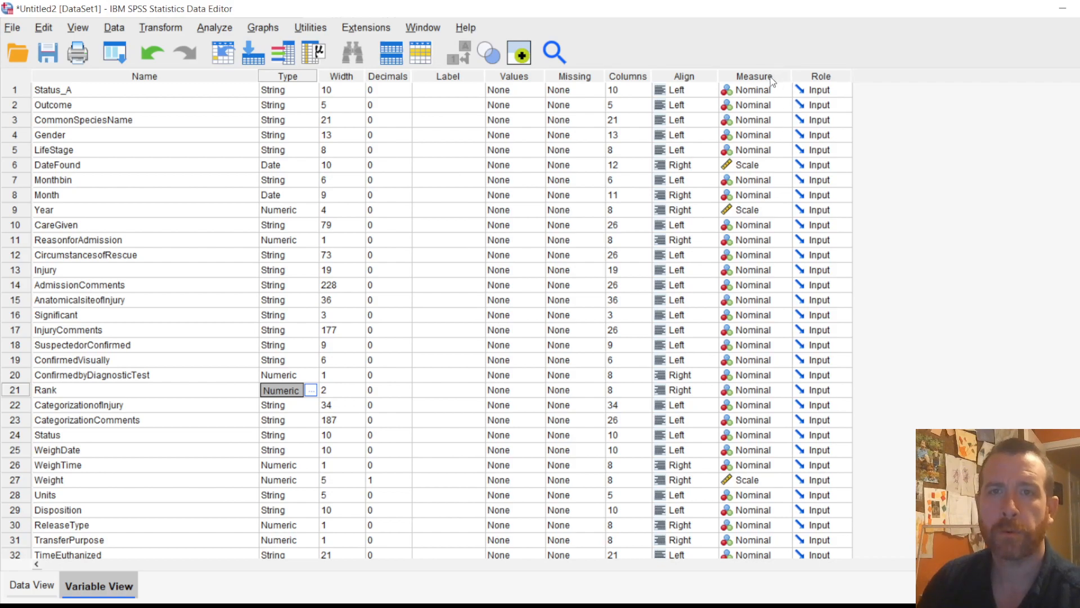
# Step: Review the Measure column and the measurement levels available for the Outcome, Year and DateFound variables
pyautogui.click(754, 76)
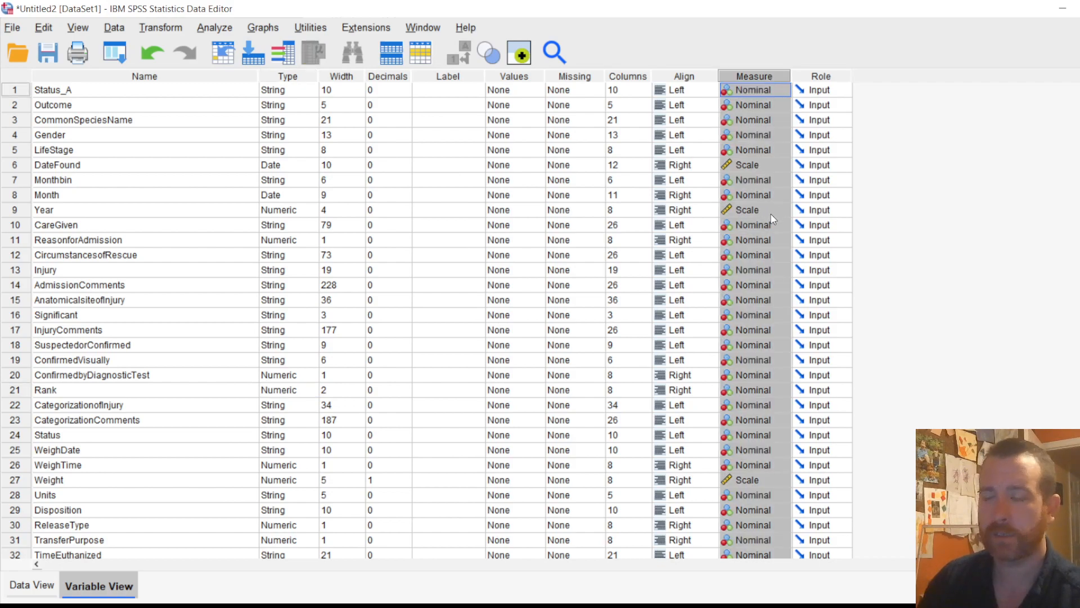
pyautogui.click(783, 104)
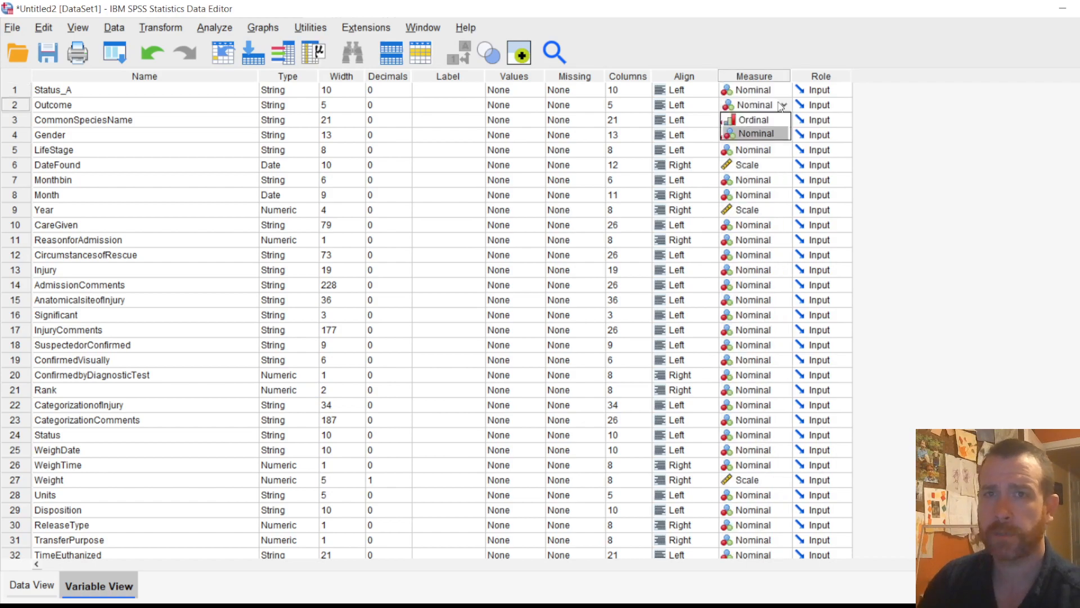
pyautogui.click(781, 210)
pyautogui.click(776, 165)
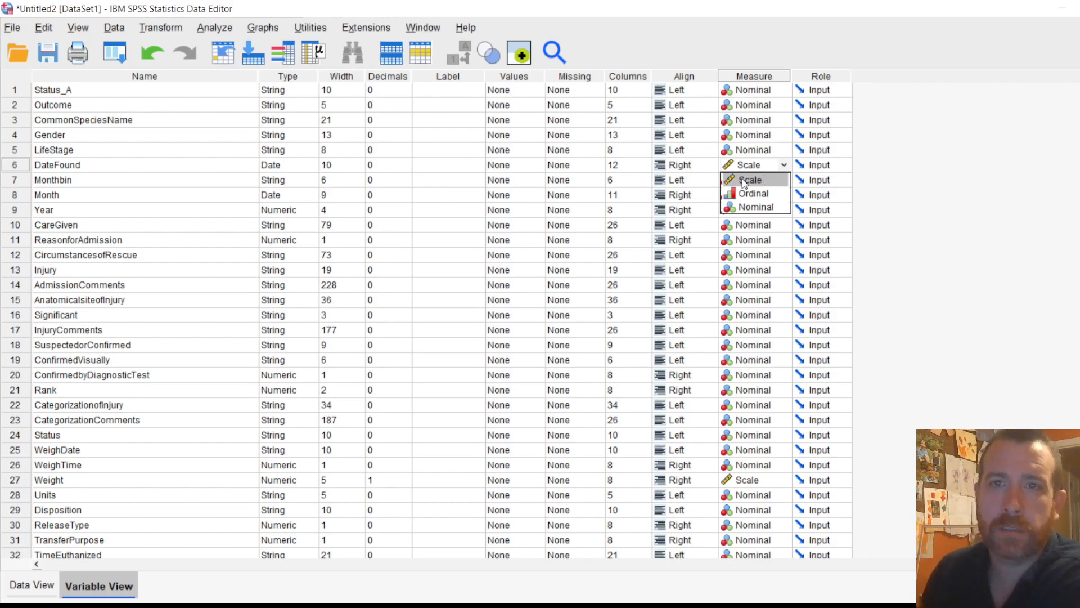
pyautogui.click(867, 161)
pyautogui.click(771, 107)
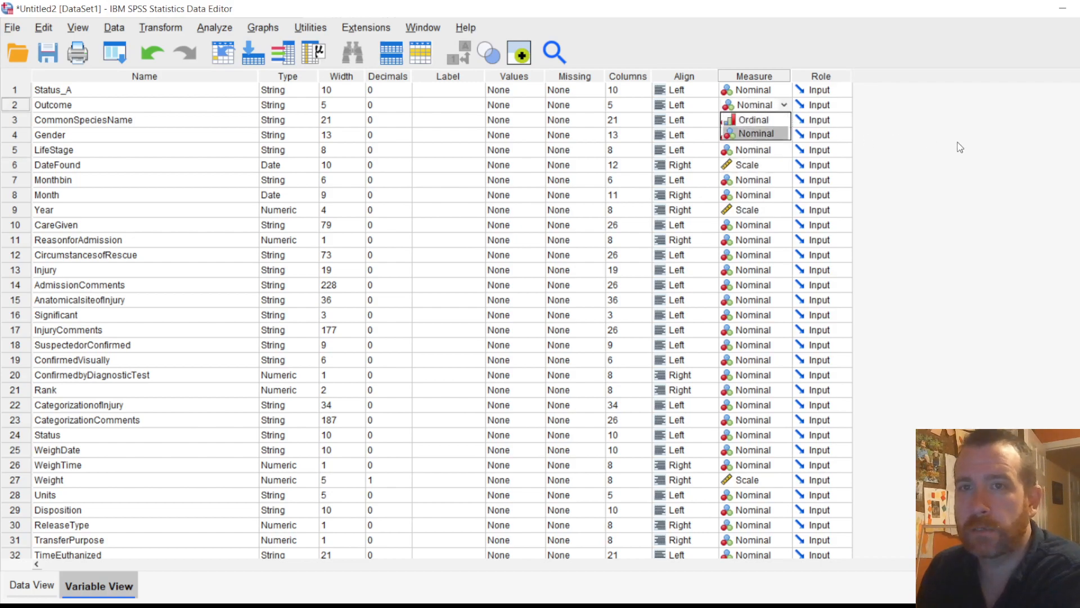
pyautogui.click(931, 130)
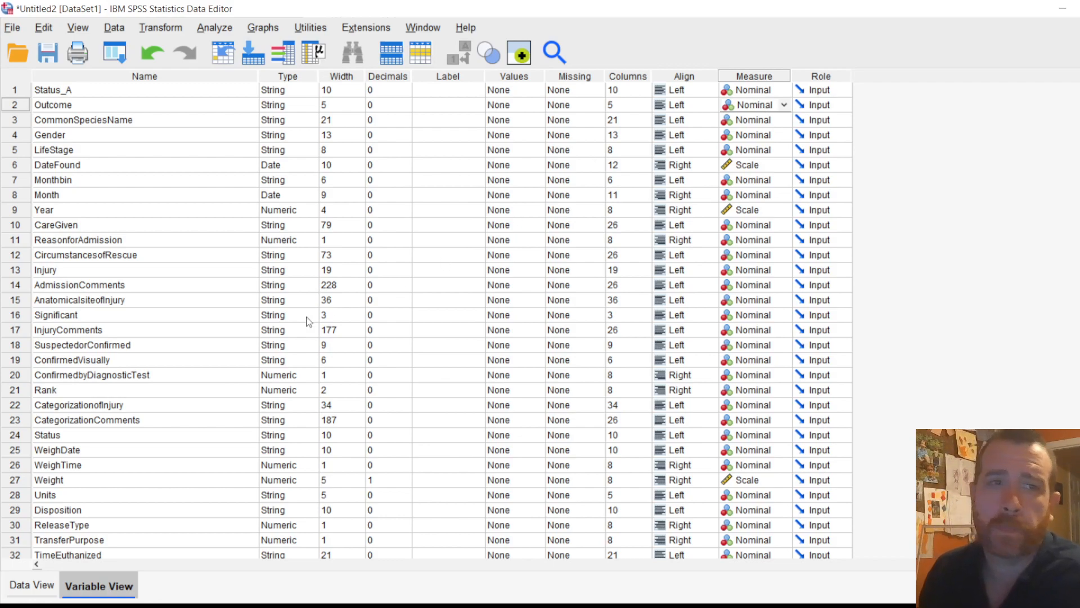
# Step: Show the imported records in Data View and look through the columns and rows
pyautogui.click(32, 586)
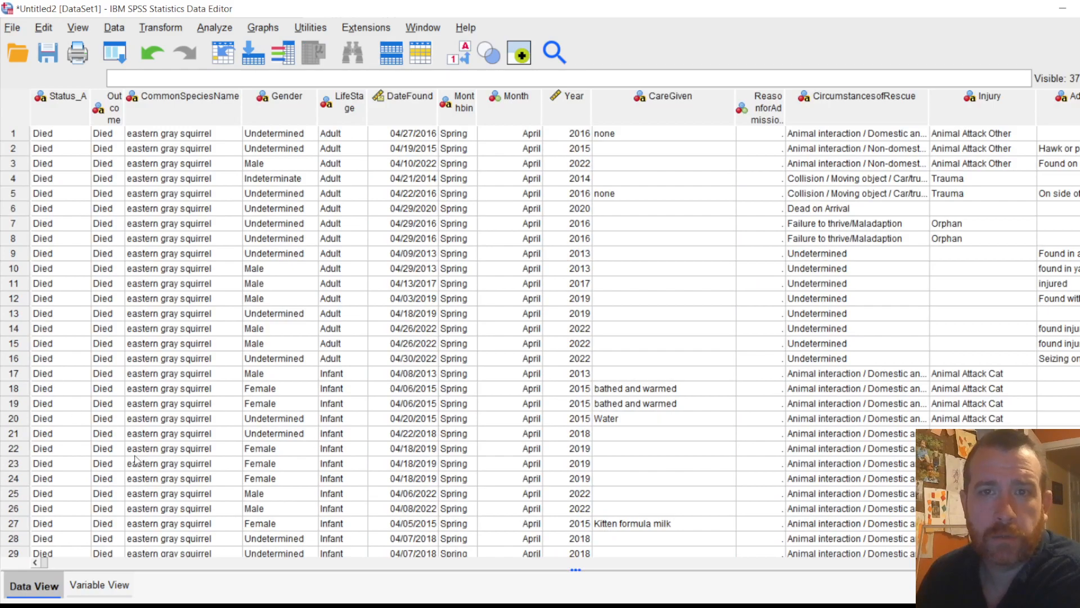
pyautogui.moveTo(41, 562); pyautogui.dragTo(576, 563)
pyautogui.moveTo(580, 508); pyautogui.dragTo(739, 488)
pyautogui.moveTo(696, 572); pyautogui.dragTo(77, 555)
pyautogui.scroll(-5, 101, 501)
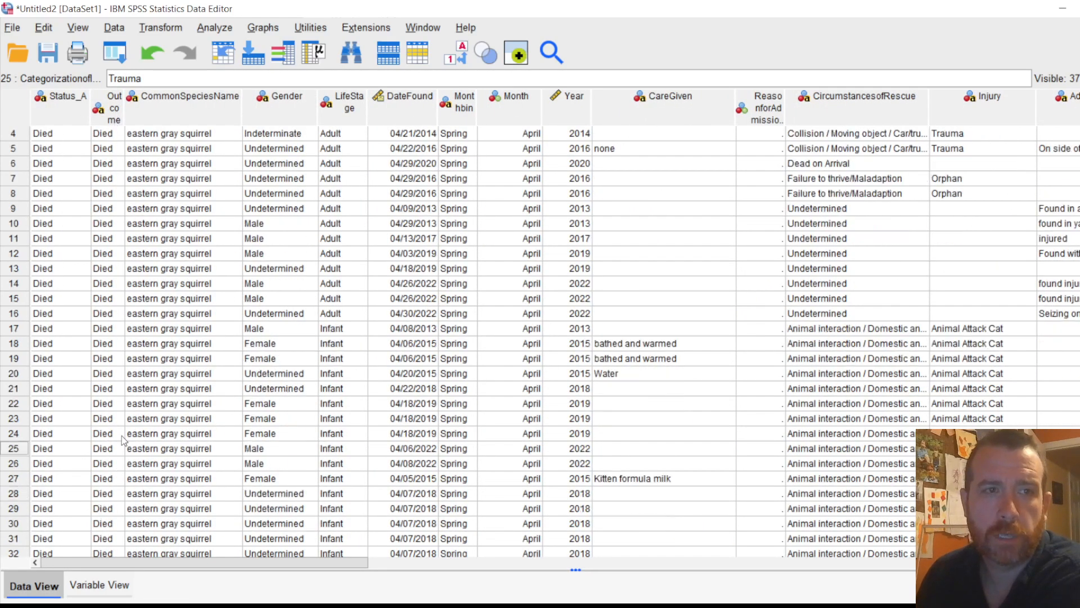
# Step: Run a Frequencies analysis on the Outcome variable with frequency tables displayed
pyautogui.click(98, 108)
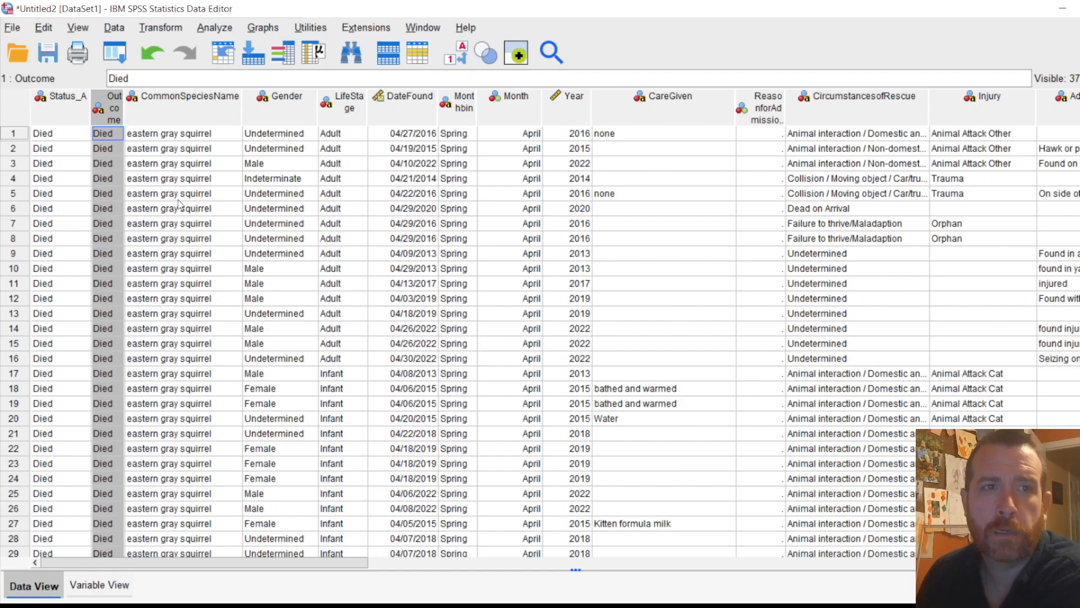
pyautogui.click(215, 28)
pyautogui.moveTo(238, 57)
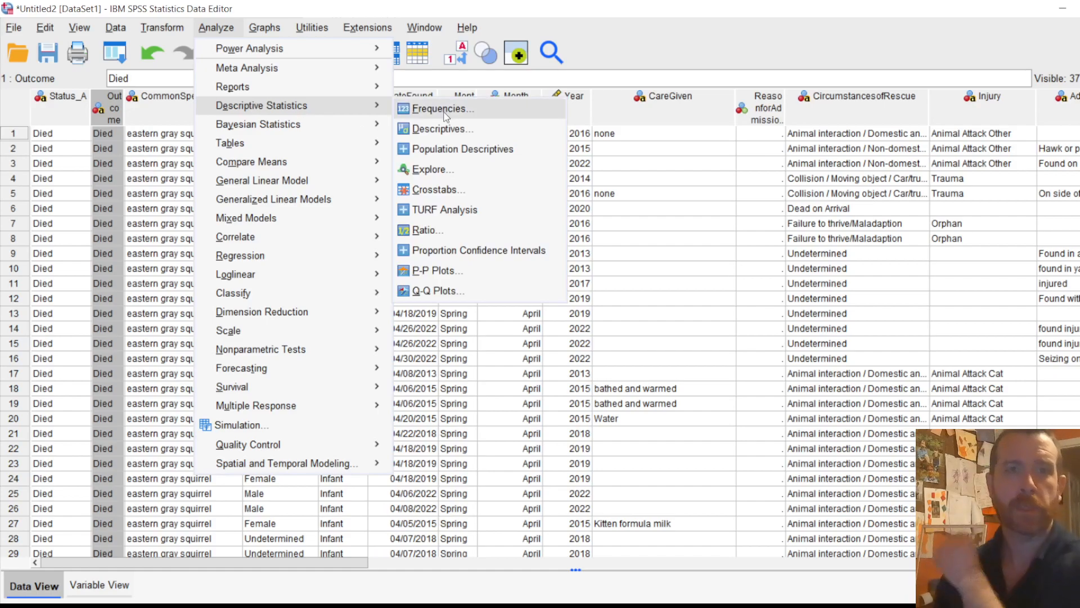
pyautogui.click(401, 108)
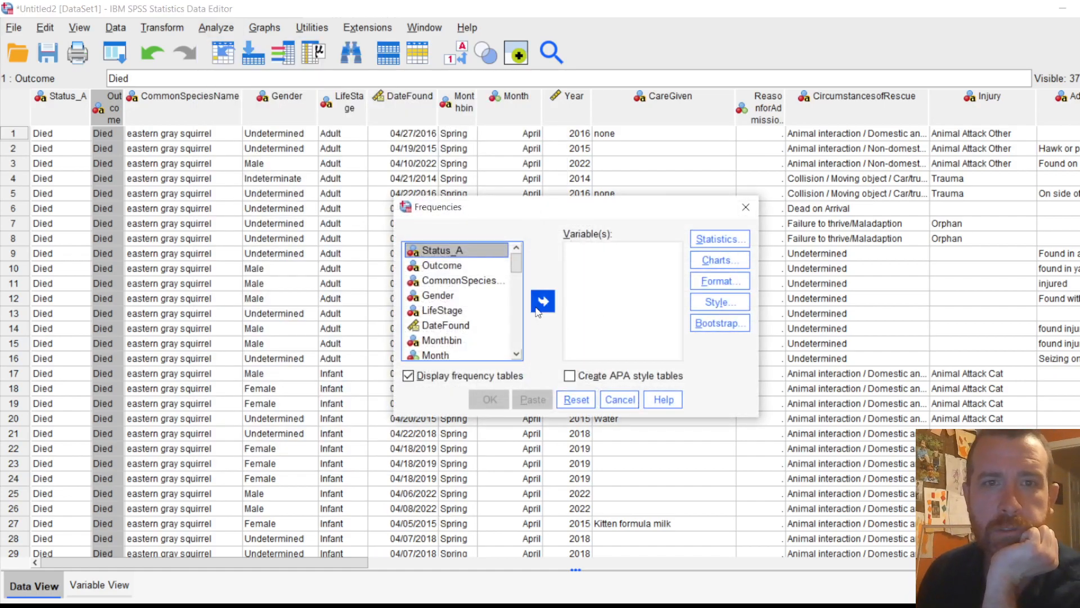
pyautogui.click(453, 267)
pyautogui.click(543, 301)
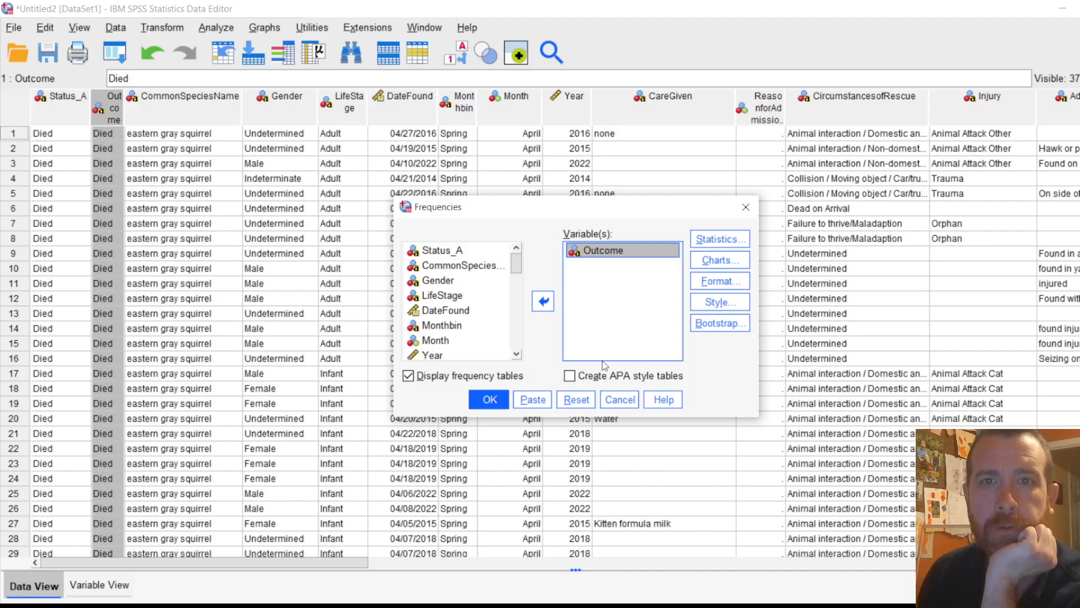
pyautogui.click(490, 400)
pyautogui.scroll(-1, 647, 374)
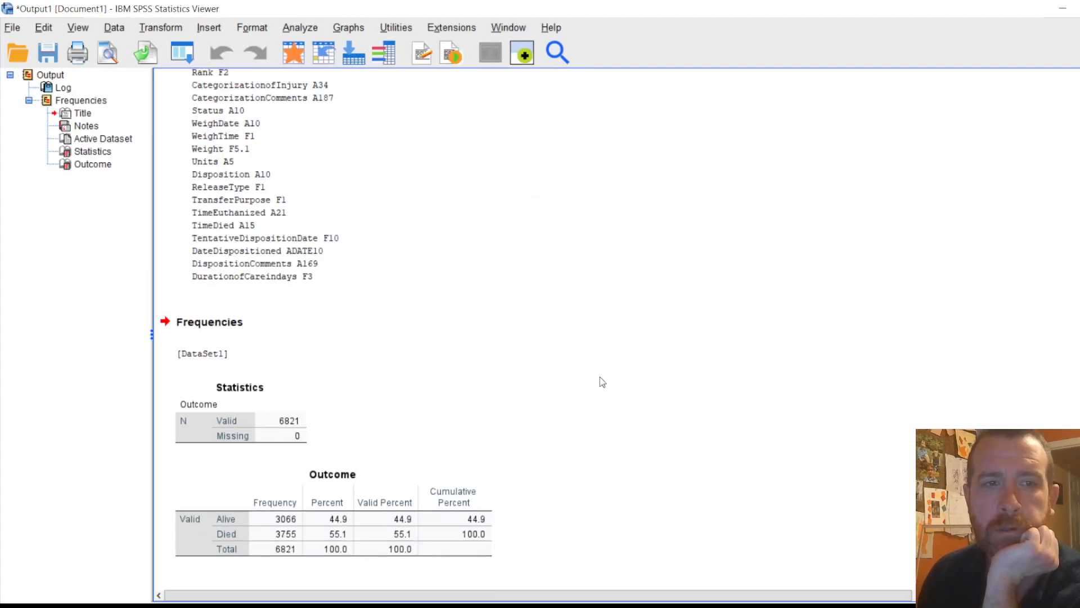
# Step: Examine the Outcome frequency table and look through the available analysis procedures, including Descriptive Statistics and Regression
pyautogui.click(350, 510)
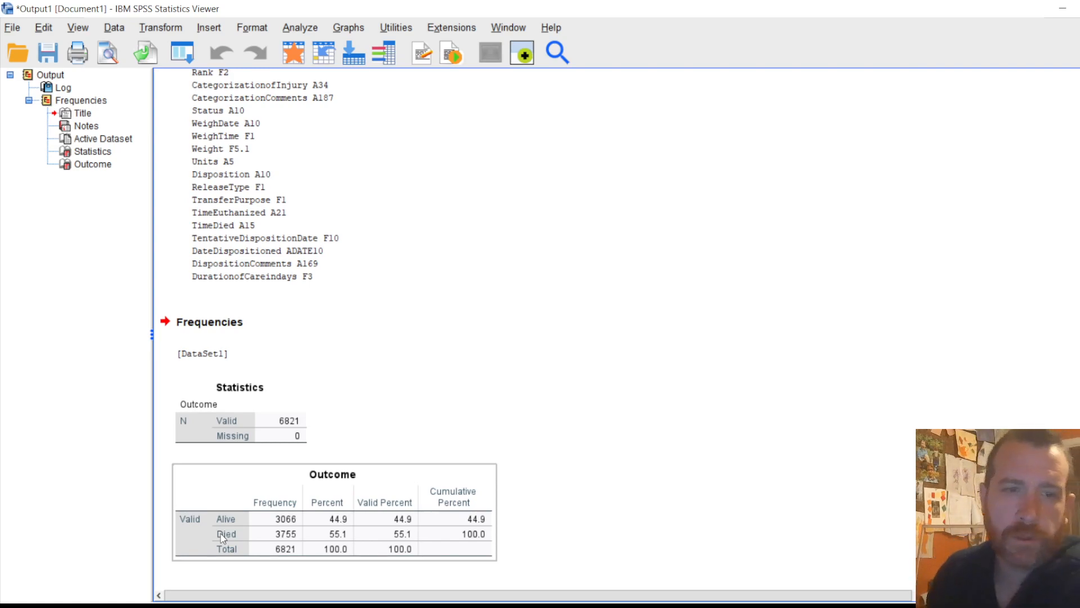
pyautogui.click(423, 415)
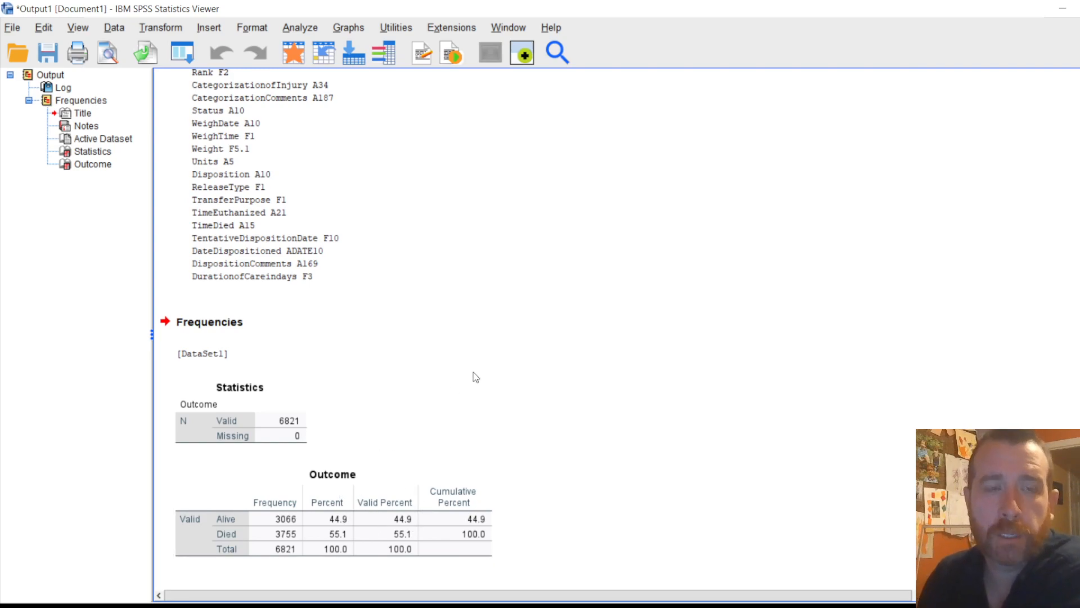
pyautogui.click(184, 60)
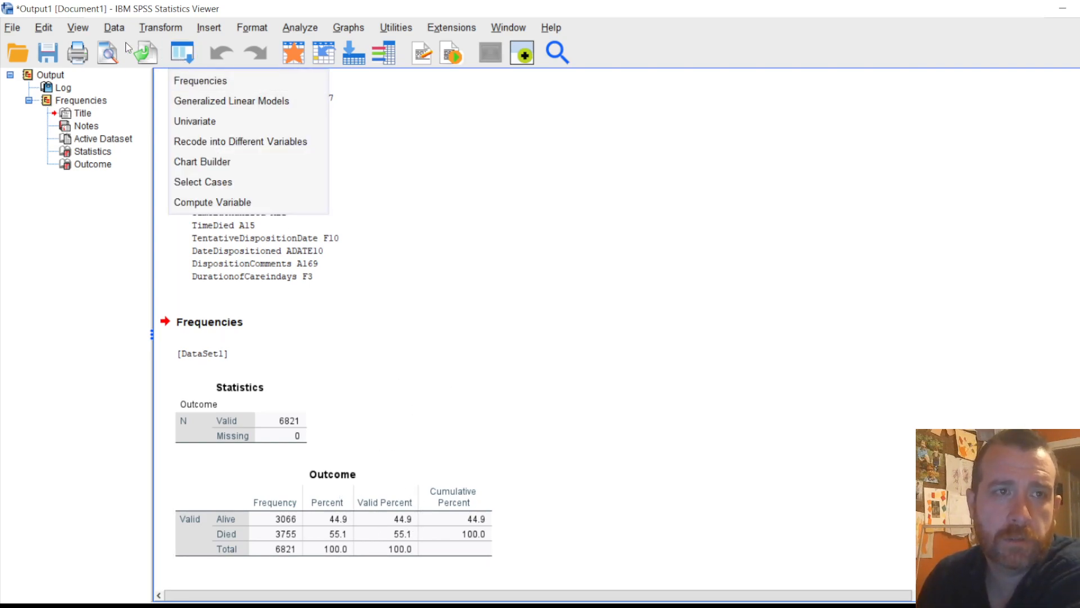
pyautogui.click(303, 29)
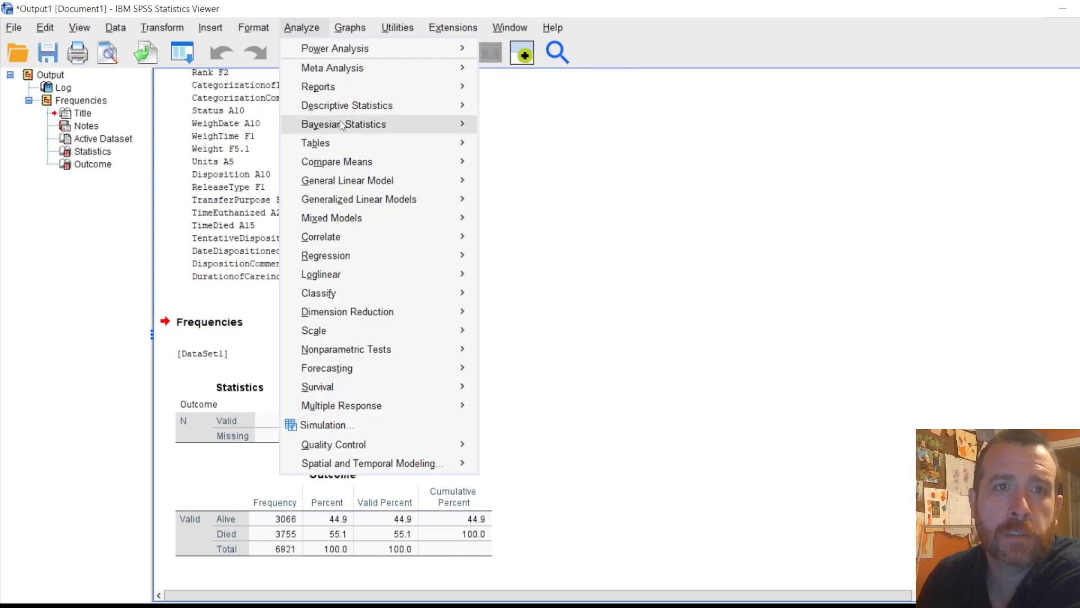
pyautogui.moveTo(408, 107)
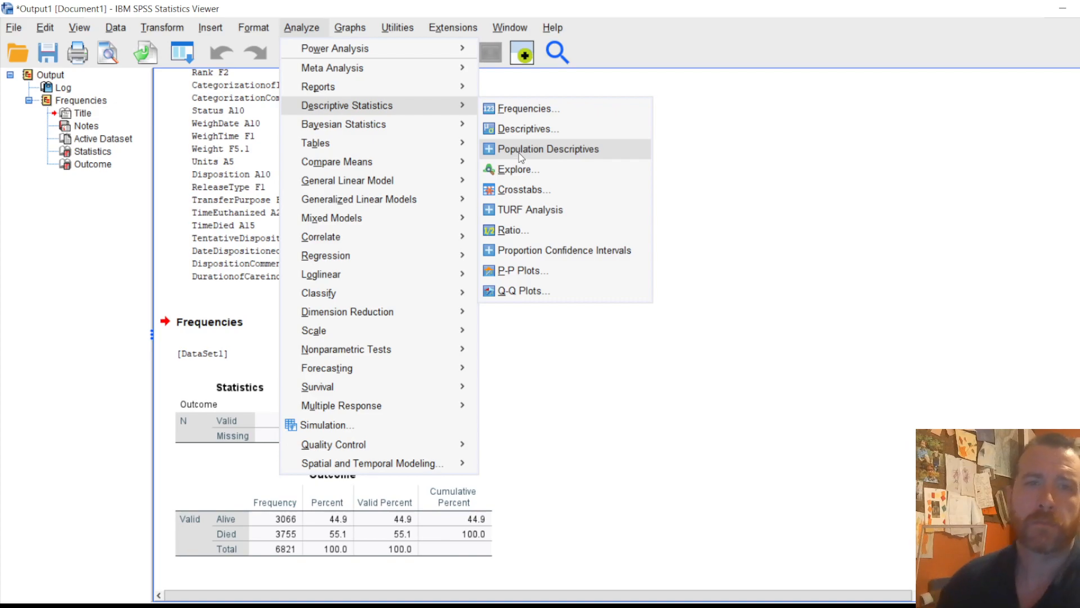
pyautogui.moveTo(427, 185)
pyautogui.moveTo(450, 255)
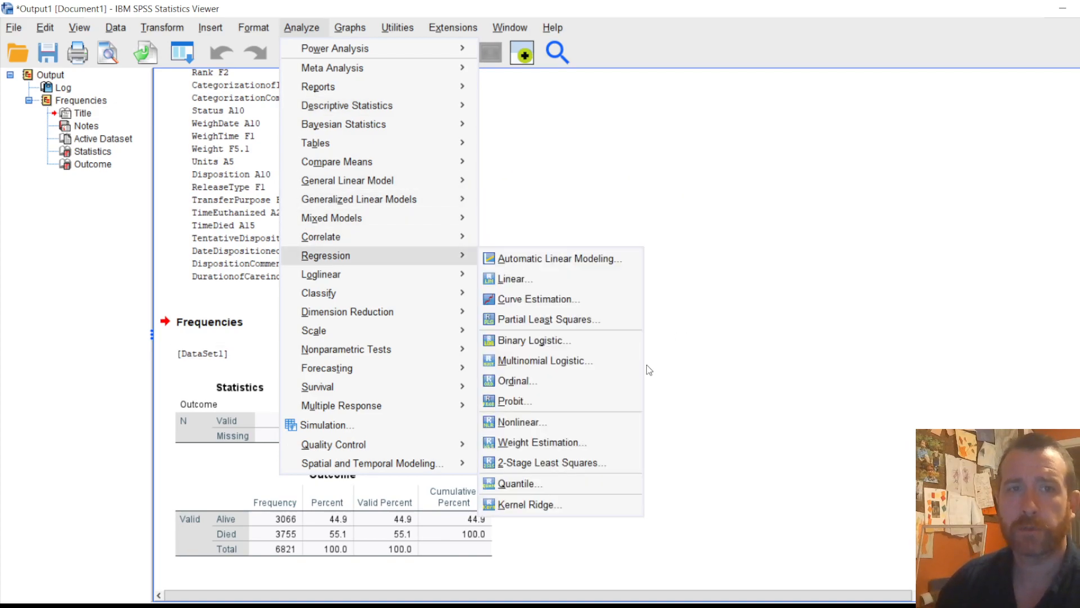
pyautogui.click(742, 376)
pyautogui.click(338, 231)
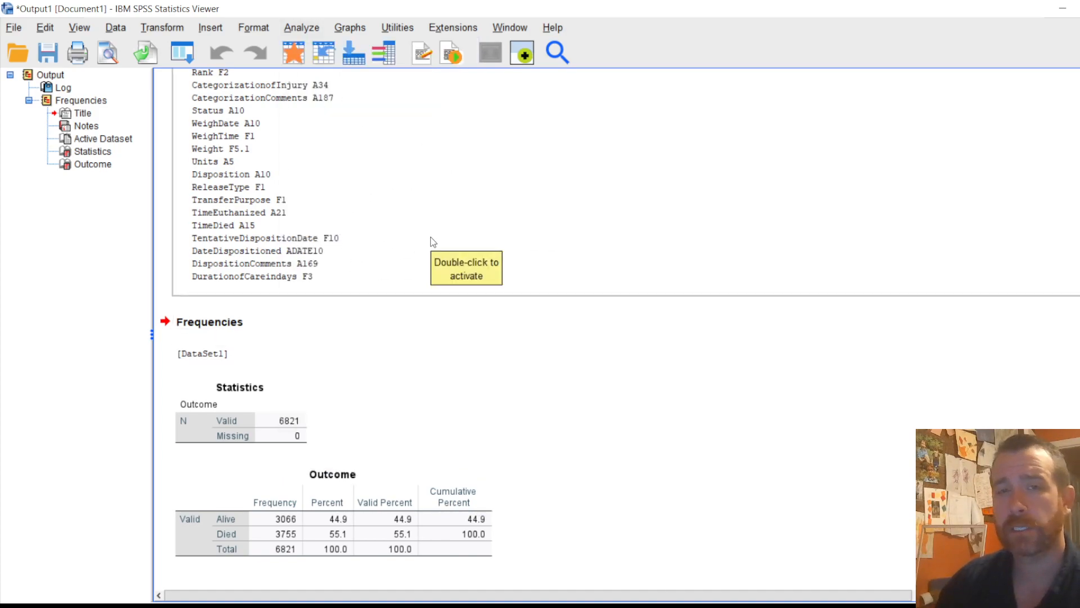
pyautogui.click(394, 349)
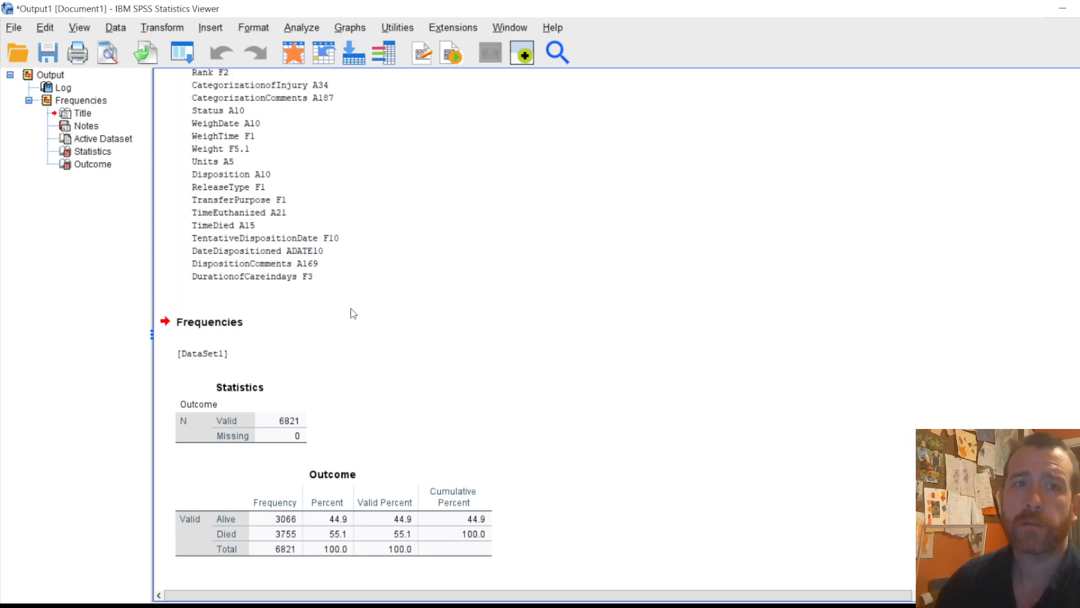
pyautogui.click(242, 326)
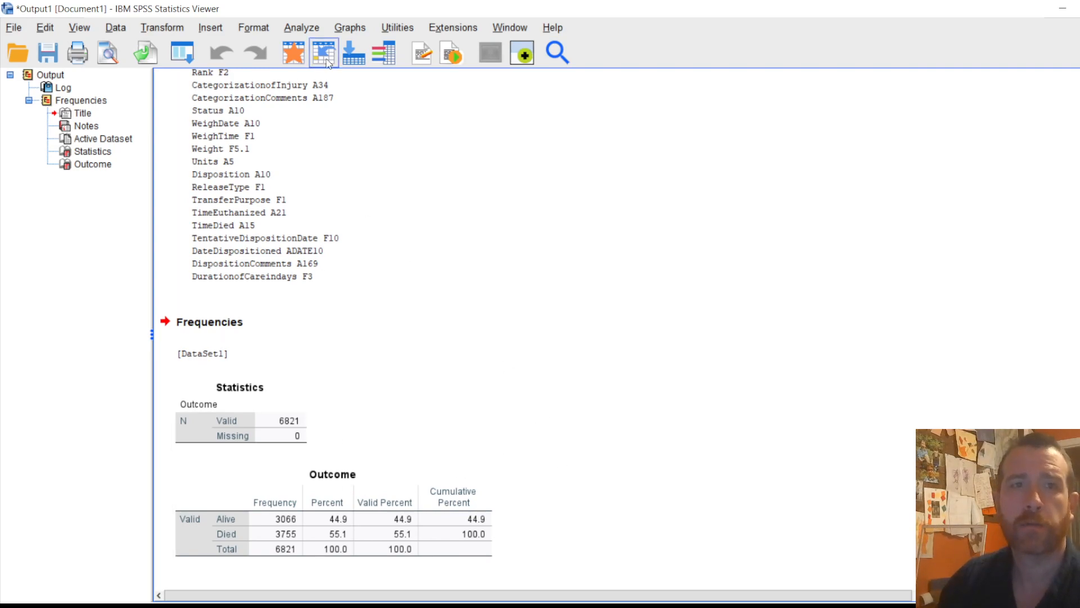
# Step: Start a Generalized Linear Models analysis and choose Binary logistic as the model type
pyautogui.click(265, 30)
pyautogui.moveTo(302, 28)
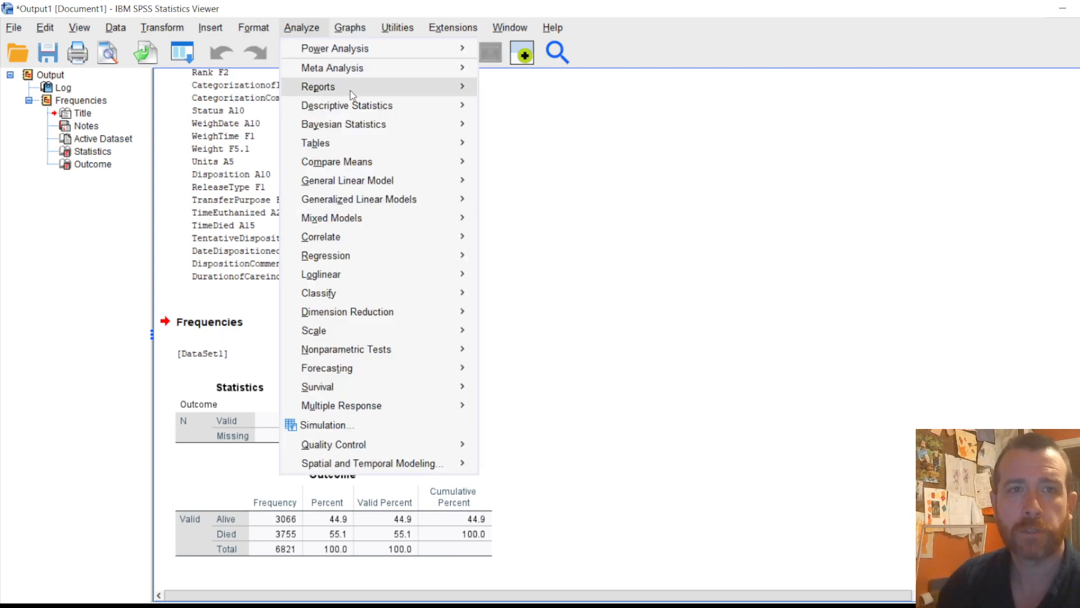
pyautogui.moveTo(386, 183)
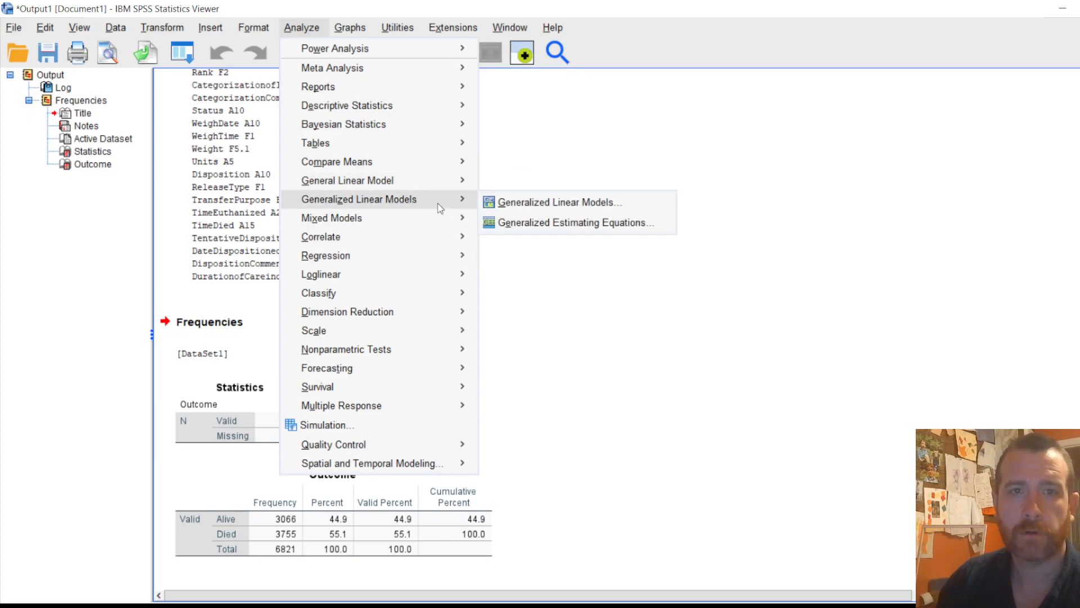
pyautogui.moveTo(459, 214)
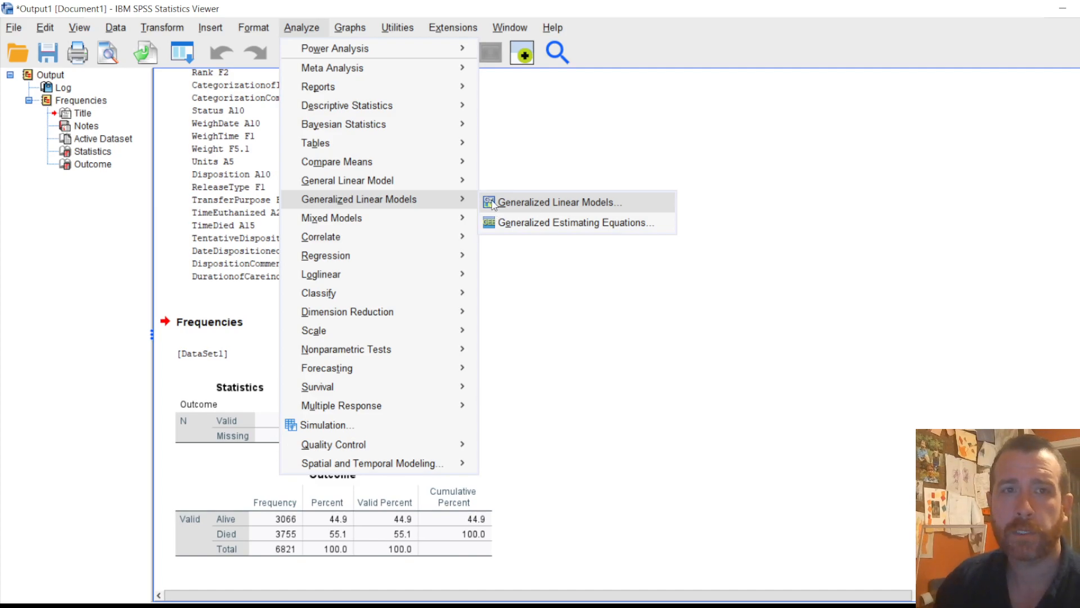
pyautogui.moveTo(360, 181)
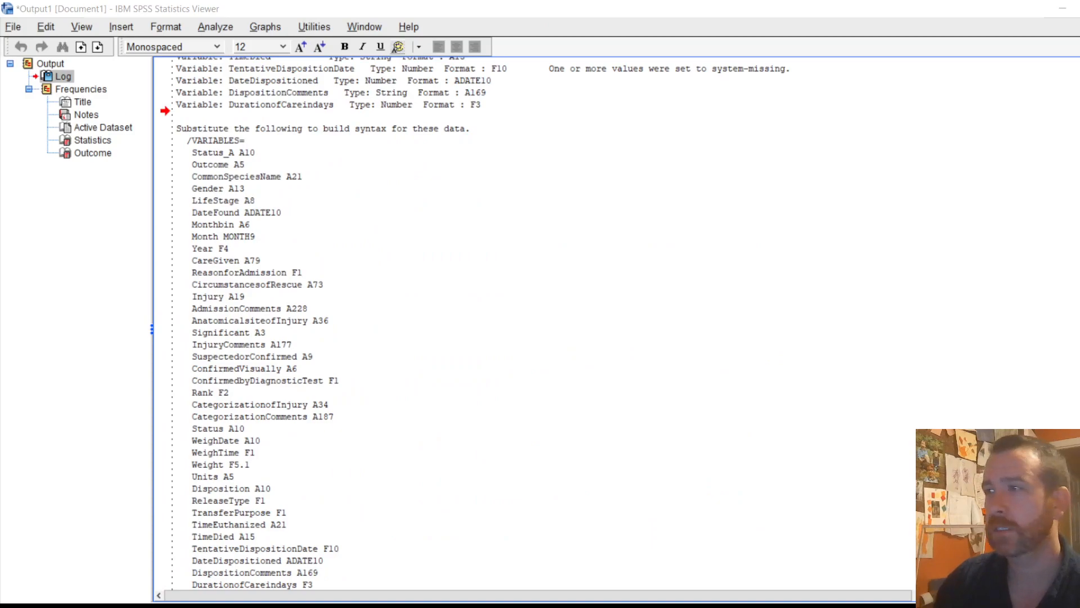
pyautogui.moveTo(596, 5); pyautogui.dragTo(392, 4)
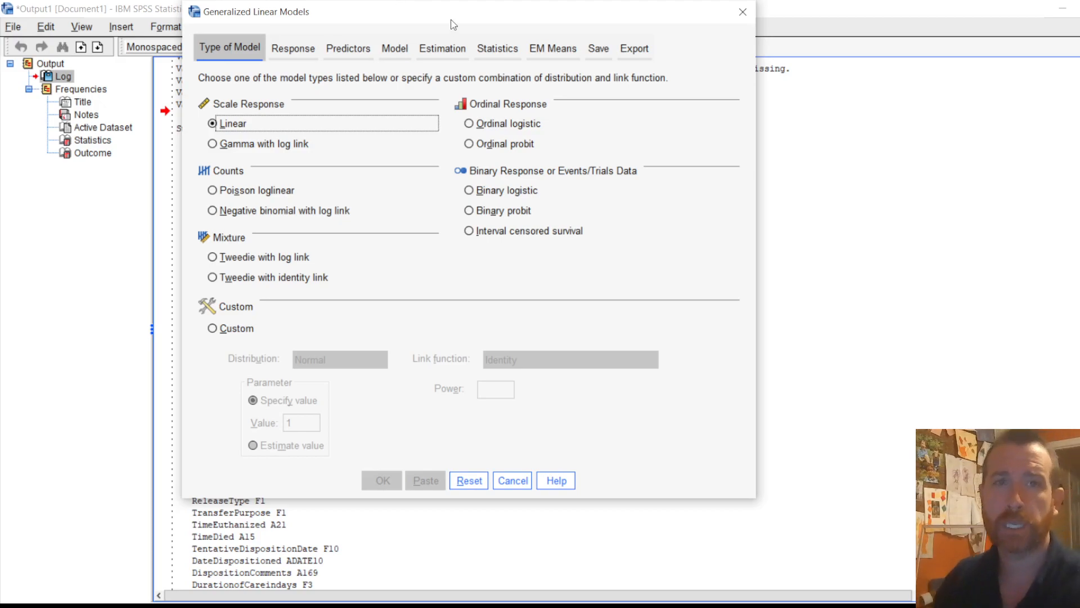
pyautogui.moveTo(409, 4); pyautogui.dragTo(365, 137)
pyautogui.click(208, 25)
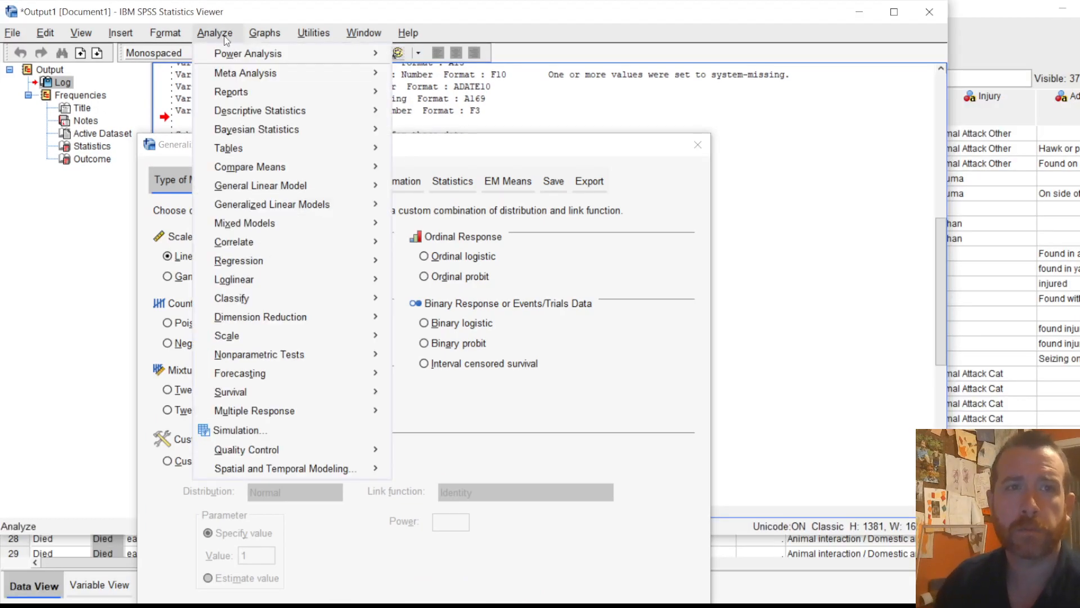
pyautogui.moveTo(303, 190)
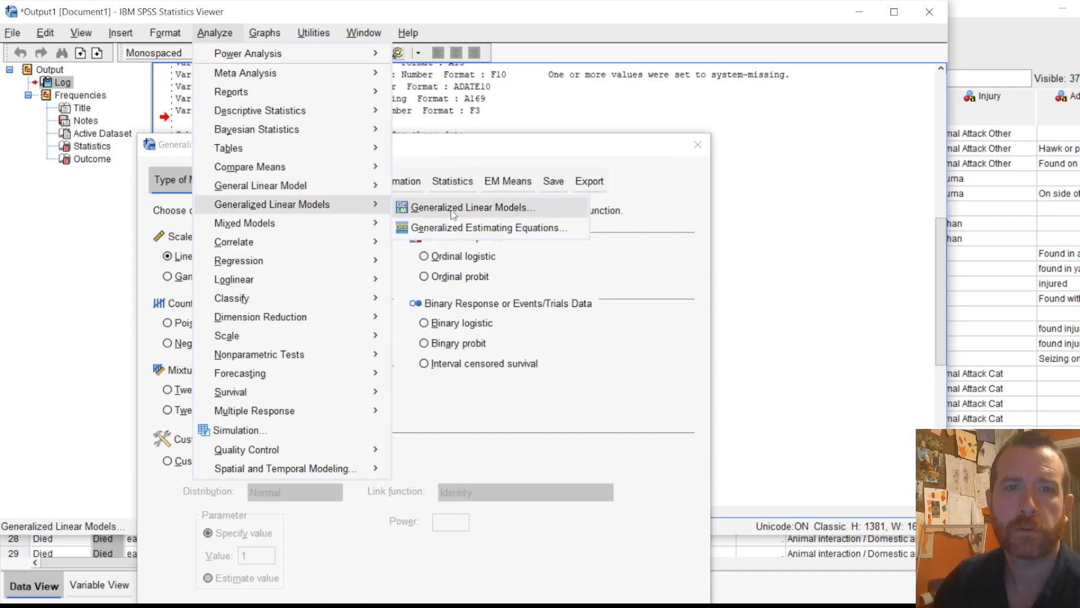
pyautogui.click(483, 212)
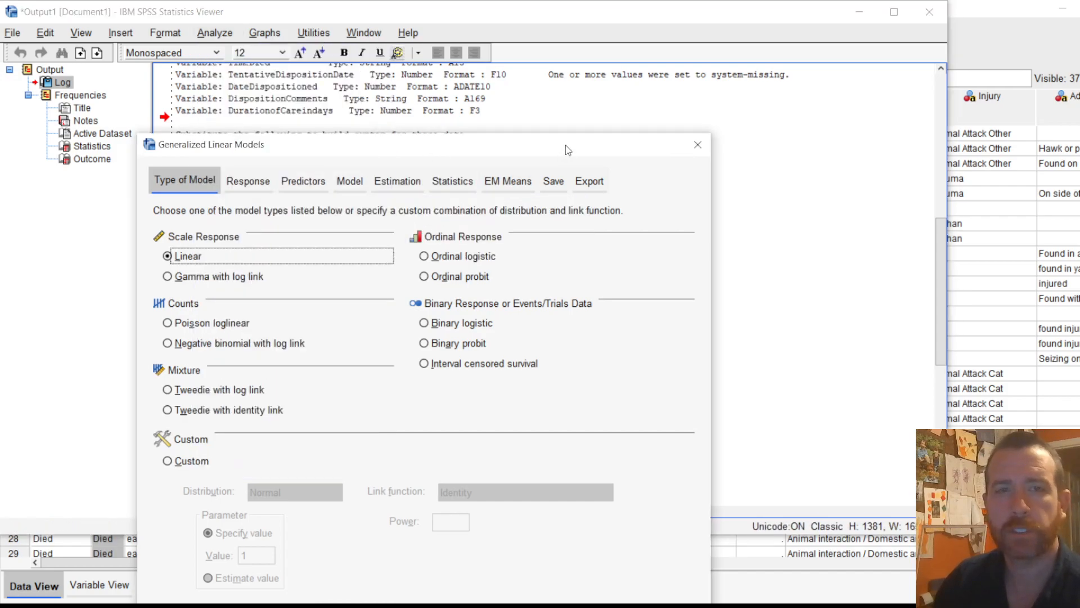
pyautogui.moveTo(651, 104); pyautogui.dragTo(688, 82)
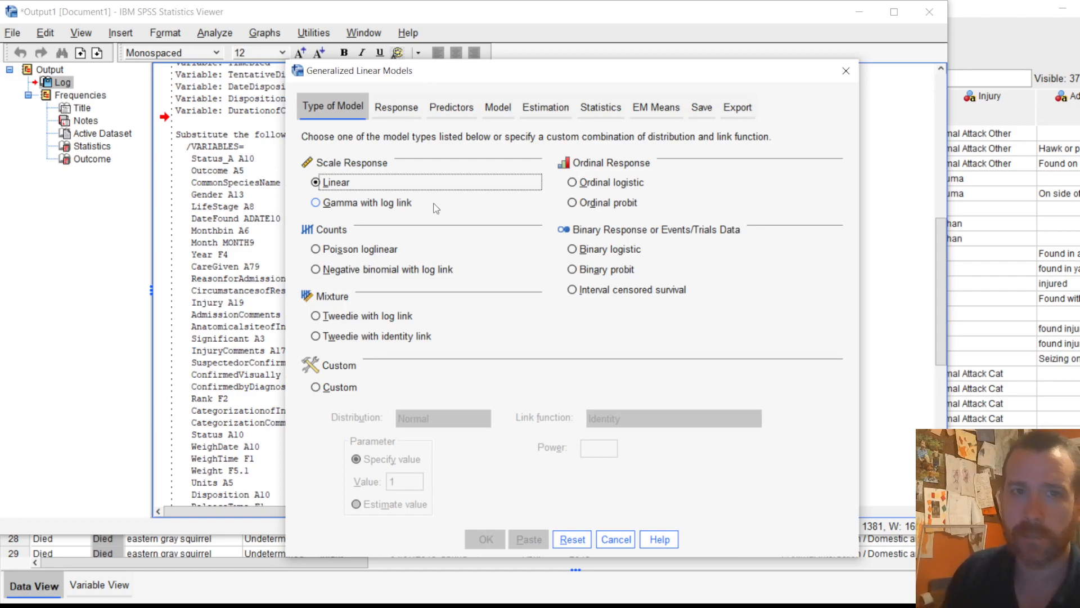
pyautogui.click(585, 250)
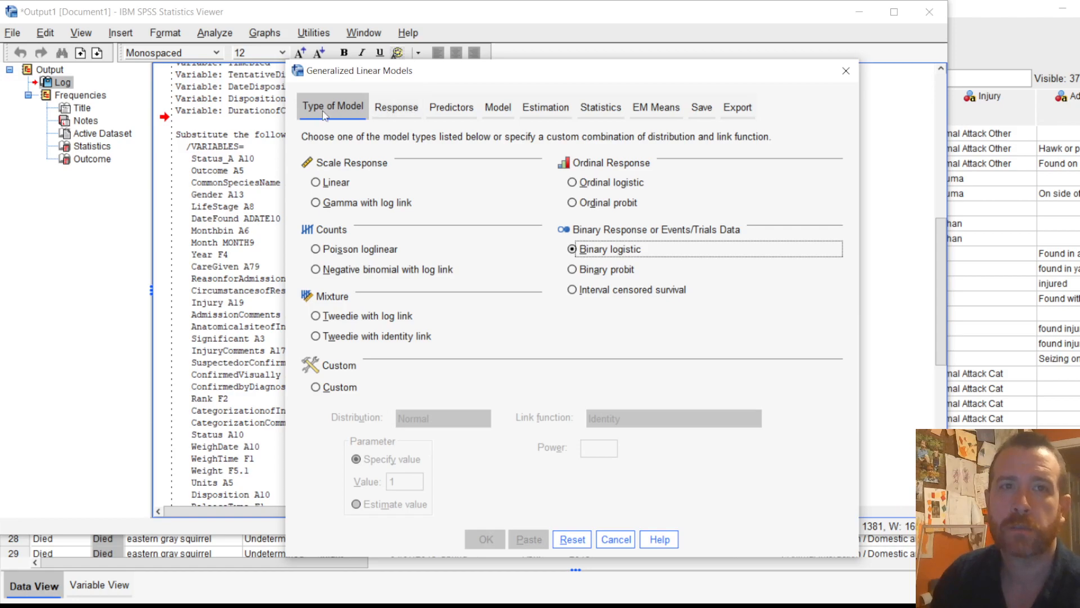
# Step: Assign Outcome as the dependent variable of the model's binary response
pyautogui.click(382, 110)
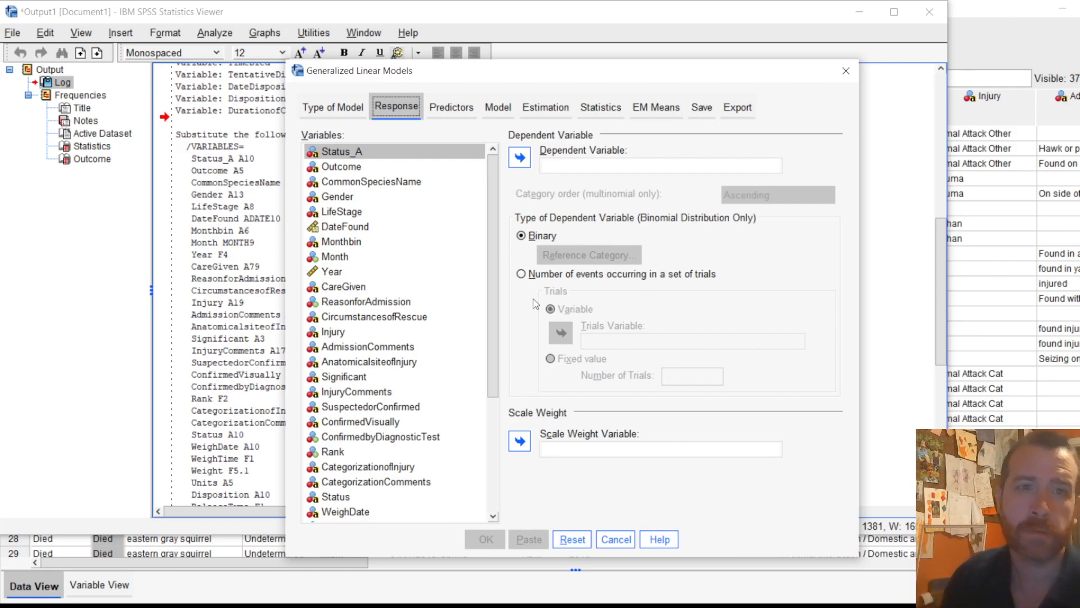
pyautogui.click(359, 167)
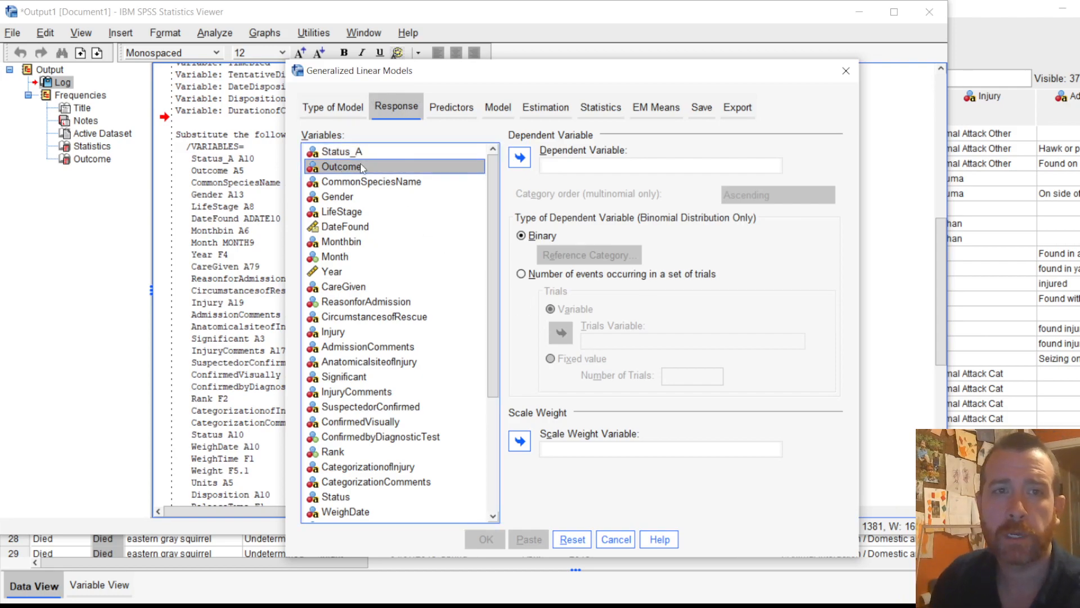
pyautogui.click(520, 160)
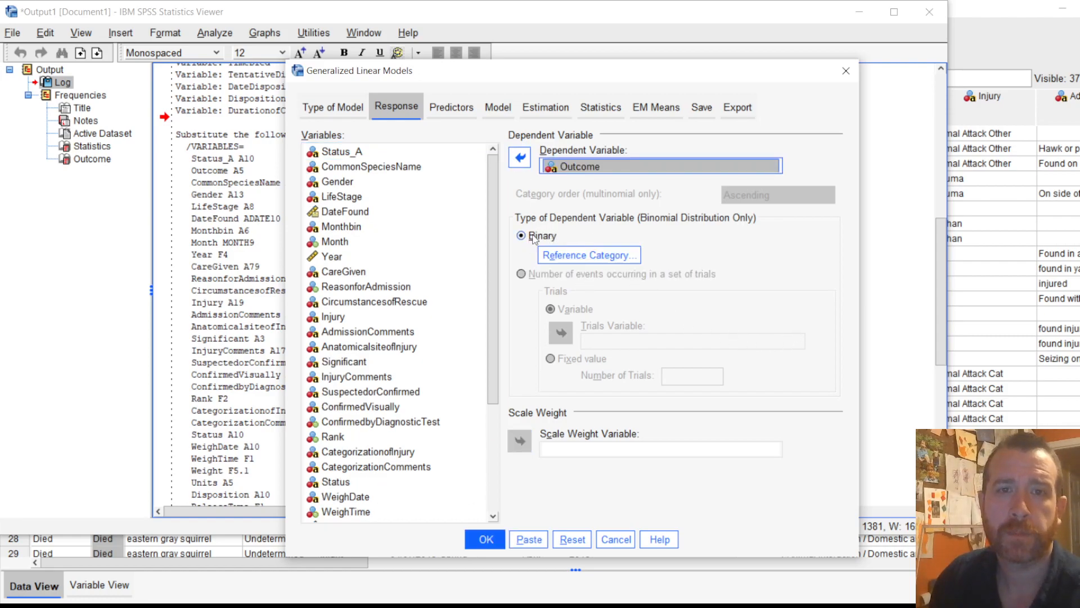
pyautogui.click(561, 256)
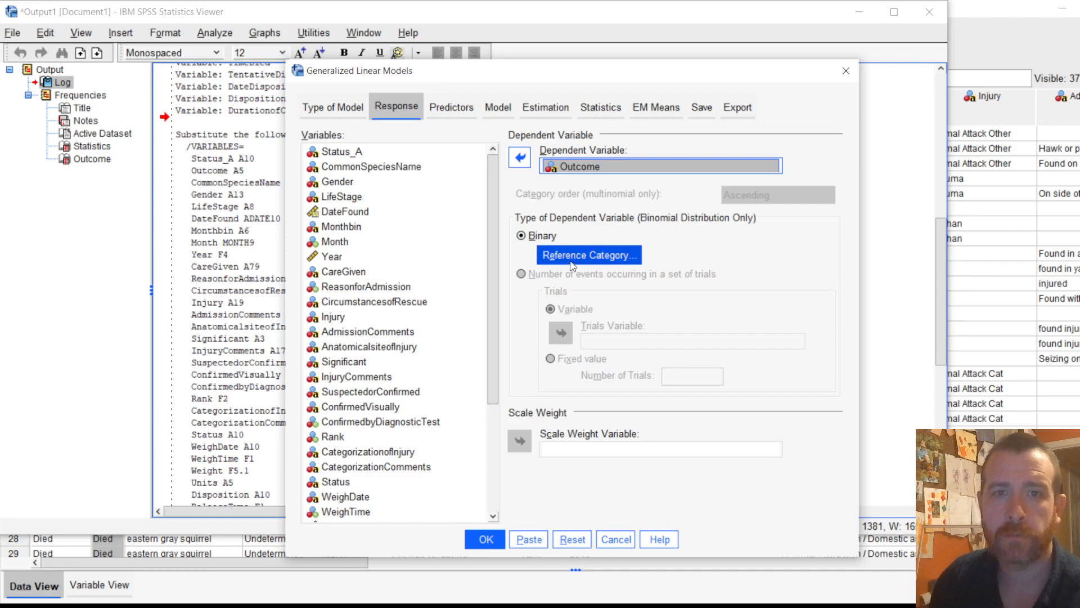
pyautogui.click(554, 275)
pyautogui.click(511, 291)
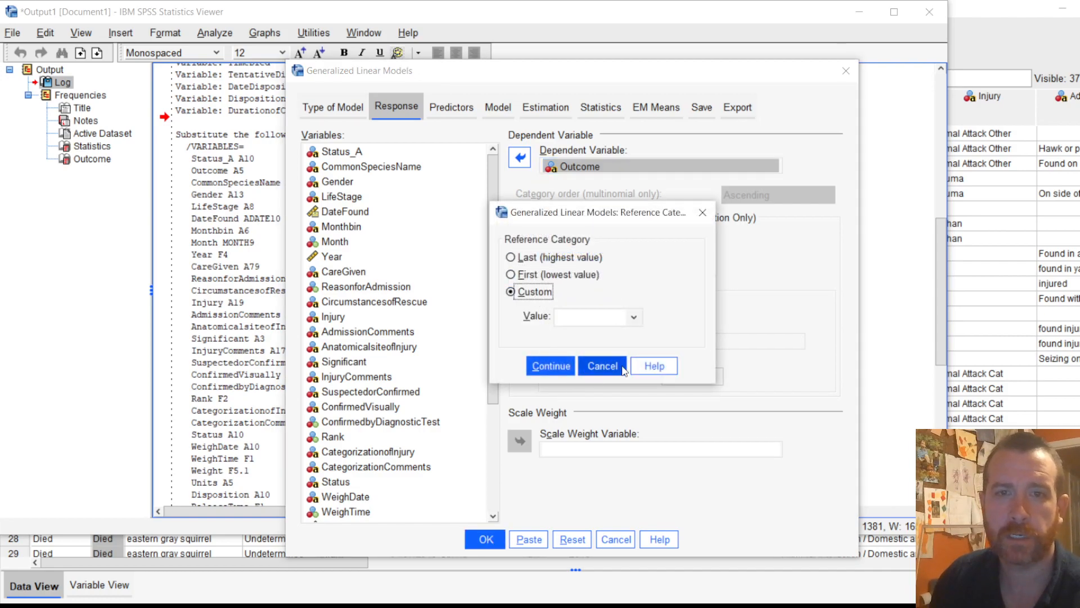
pyautogui.click(602, 365)
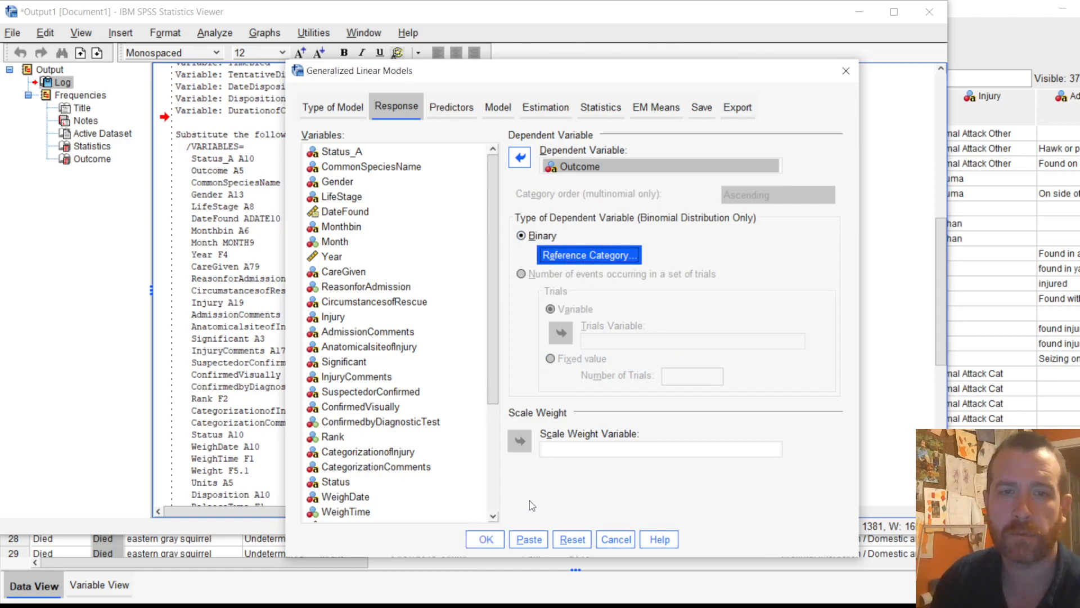
# Step: Set the reference category of the binary Outcome response to First (lowest value)
pyautogui.click(597, 261)
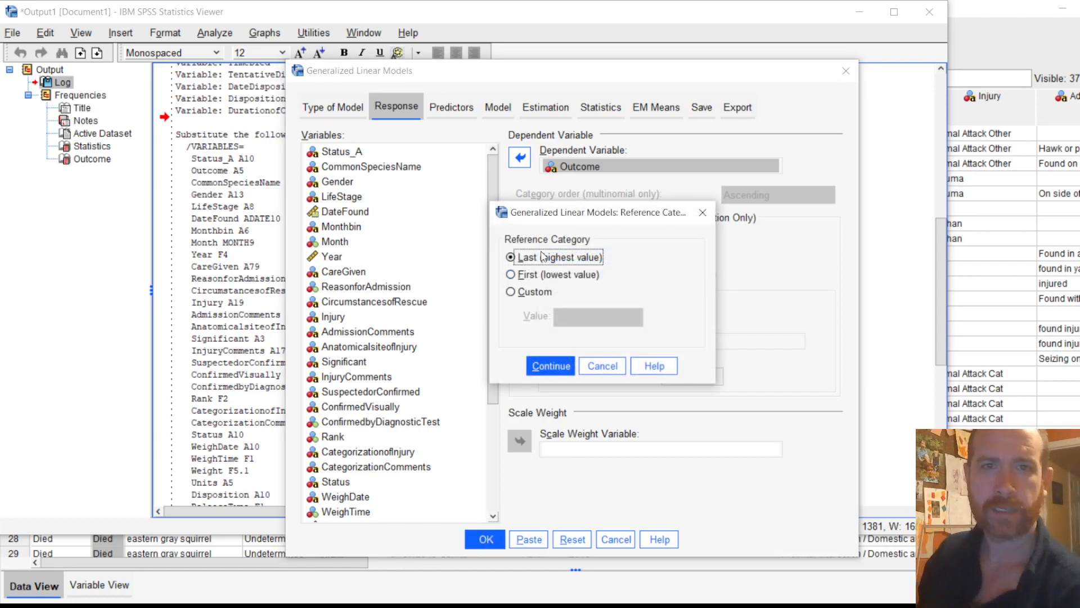
pyautogui.click(544, 275)
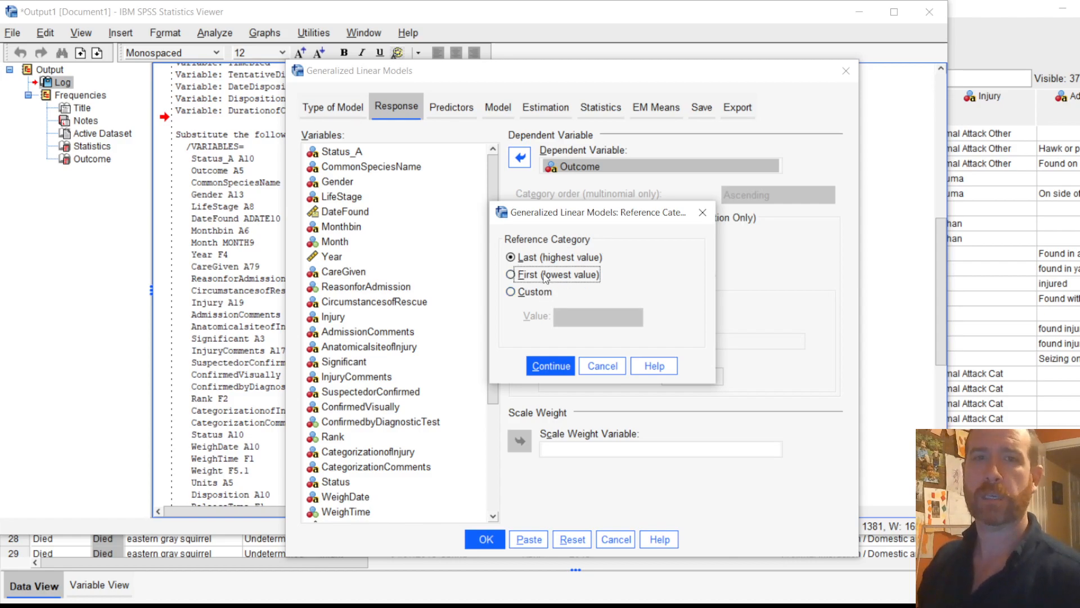
pyautogui.click(552, 366)
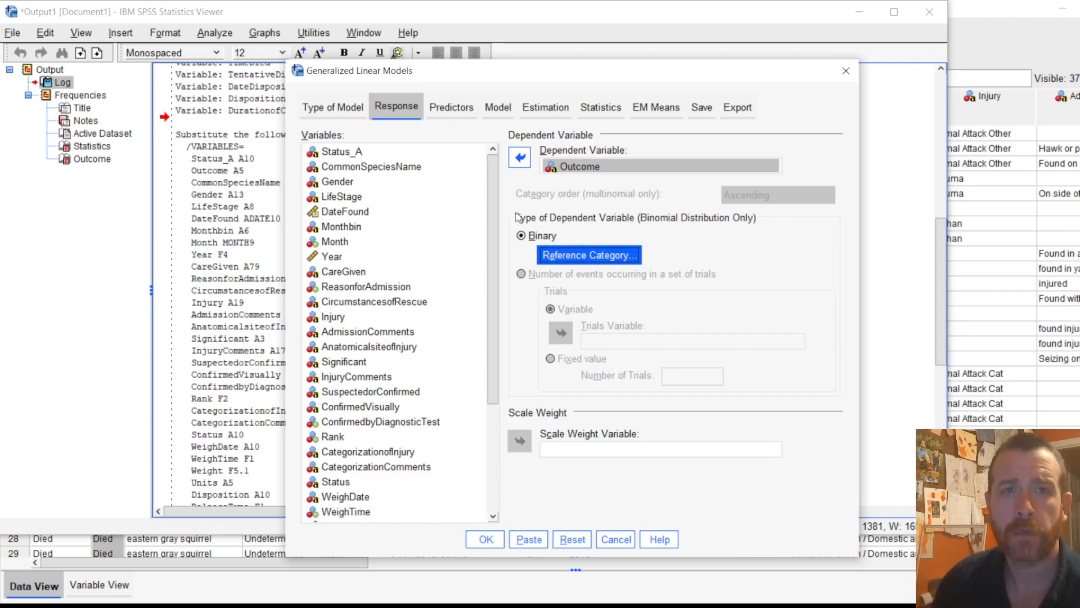
# Step: Add Monthbin and LifeStage as factors among the model's predictors
pyautogui.click(440, 110)
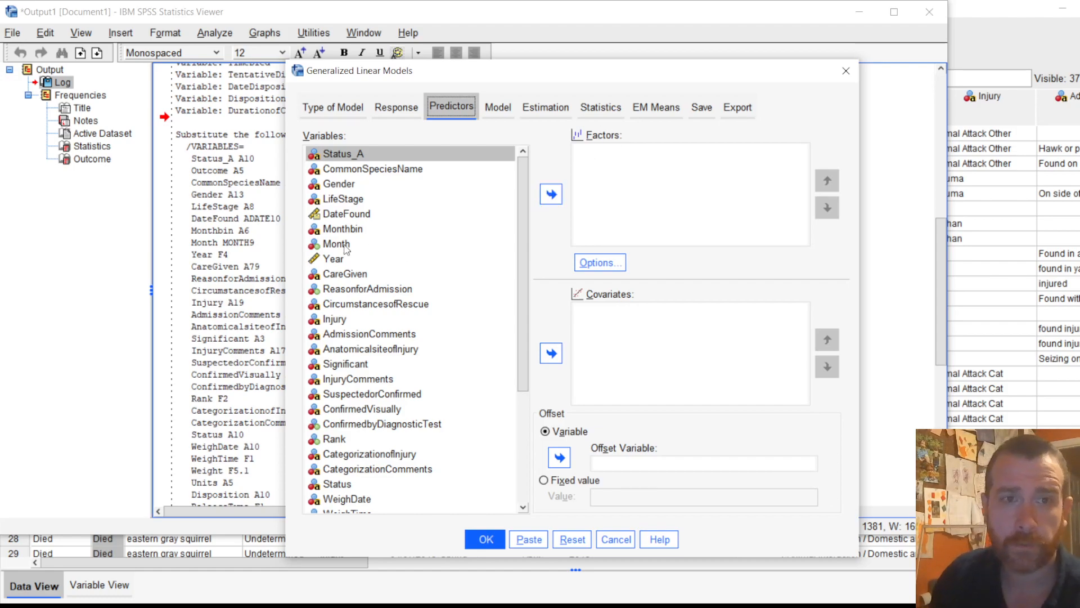
pyautogui.click(359, 232)
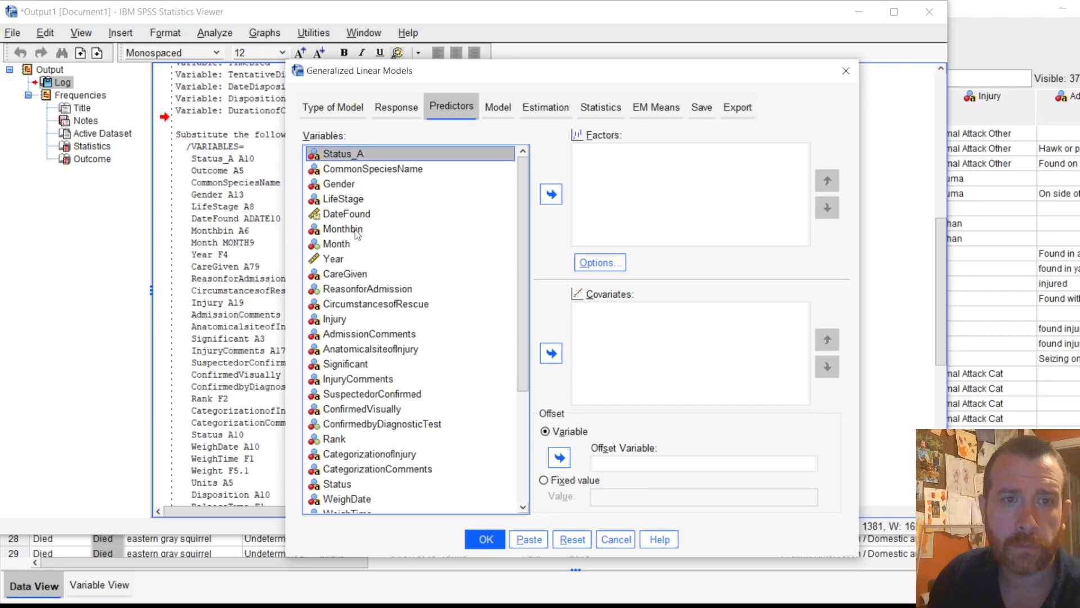
pyautogui.click(551, 195)
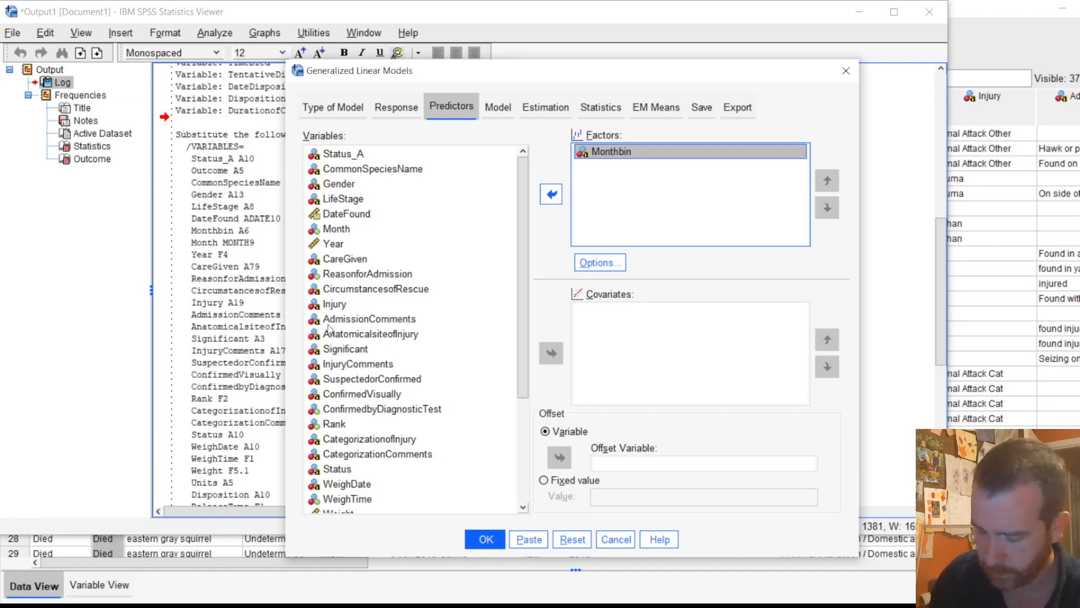
pyautogui.click(355, 200)
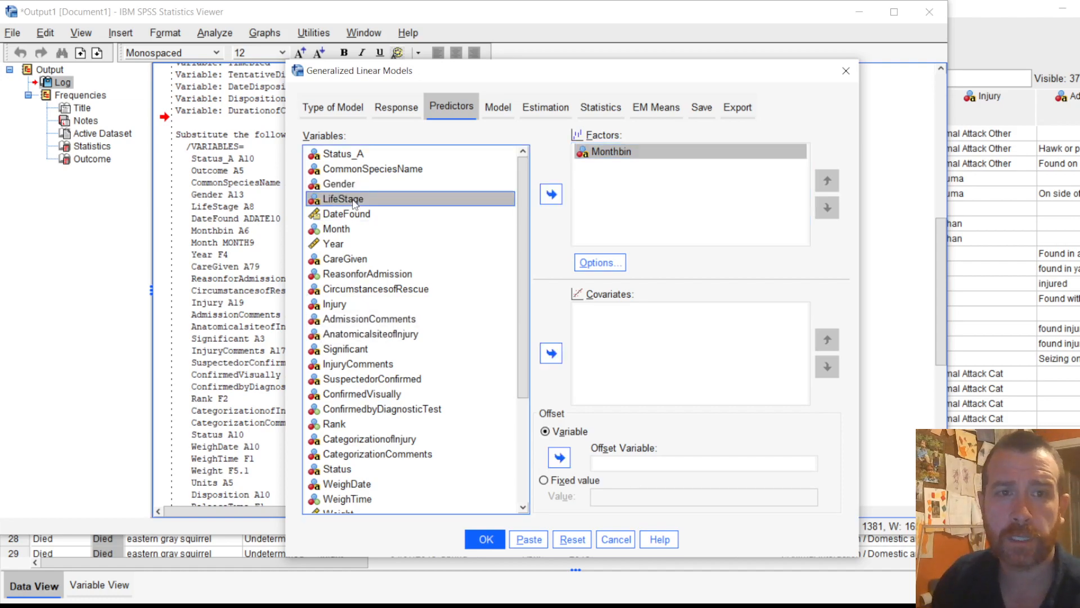
pyautogui.click(550, 194)
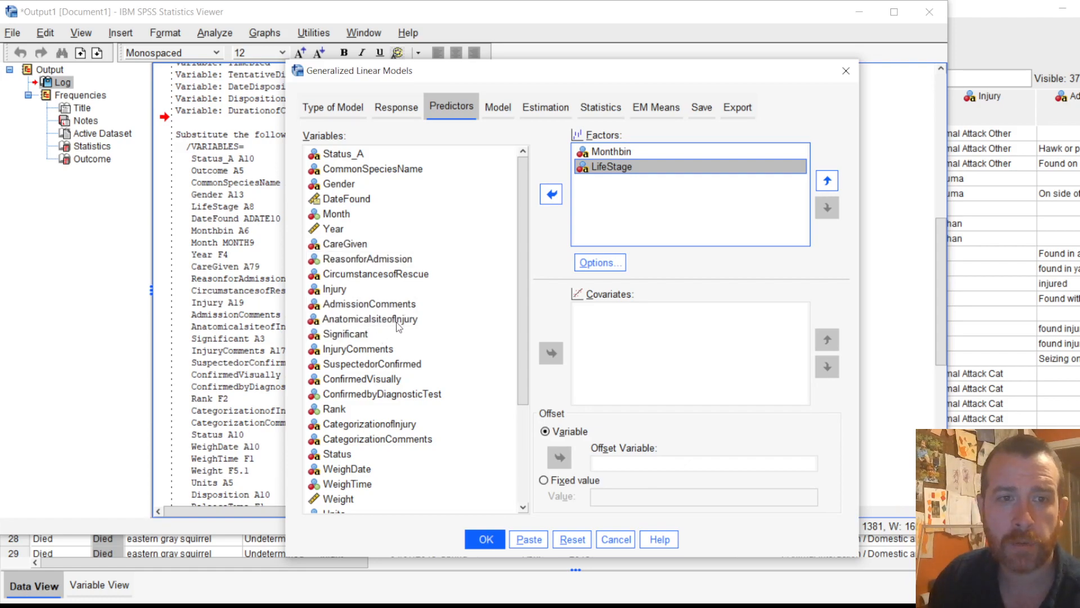
# Step: Add CategorizationofInjury as a third factor among the model's predictors
pyautogui.scroll(-3, 398, 348)
pyautogui.scroll(-1, 398, 348)
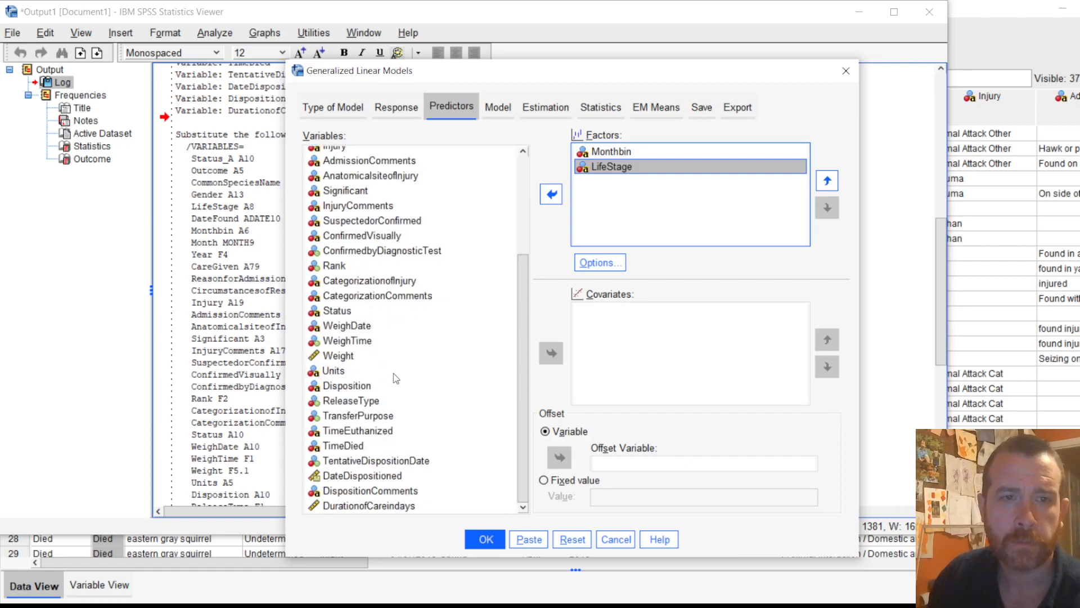
pyautogui.click(401, 281)
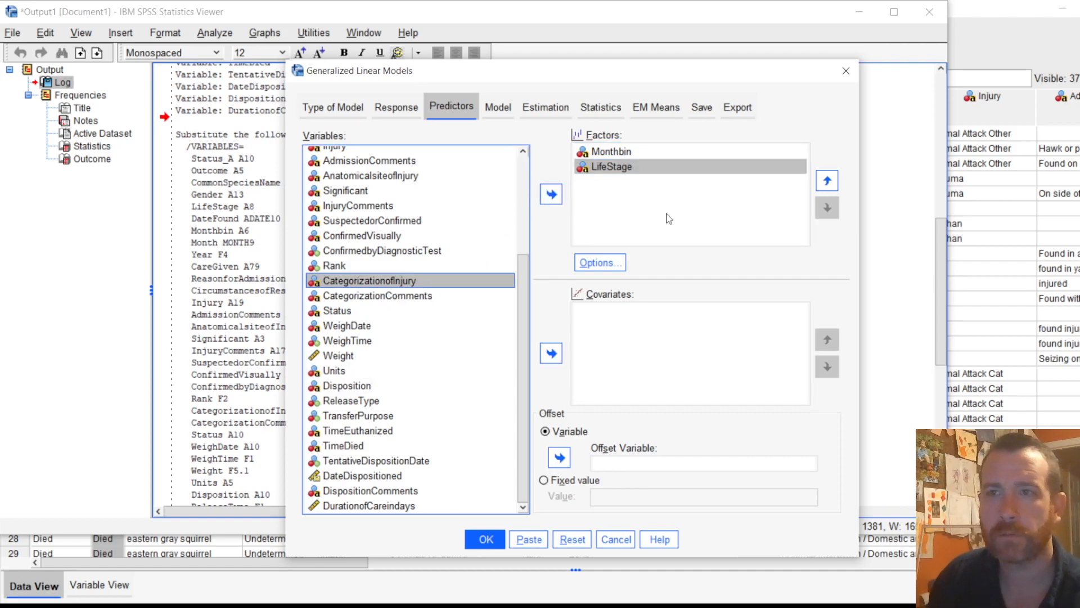
pyautogui.click(552, 194)
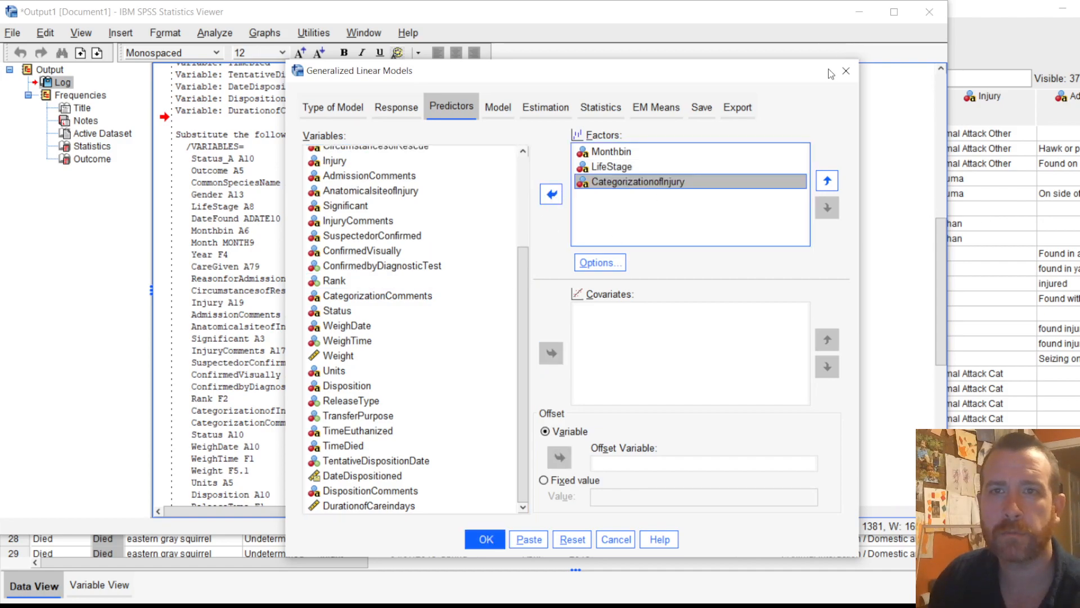
# Step: Examine the CategorizationofInjury values in the data, and look over the rescue circumstances and Injury columns
pyautogui.click(846, 71)
pyautogui.moveTo(300, 563); pyautogui.dragTo(693, 539)
pyautogui.doubleClick(416, 299)
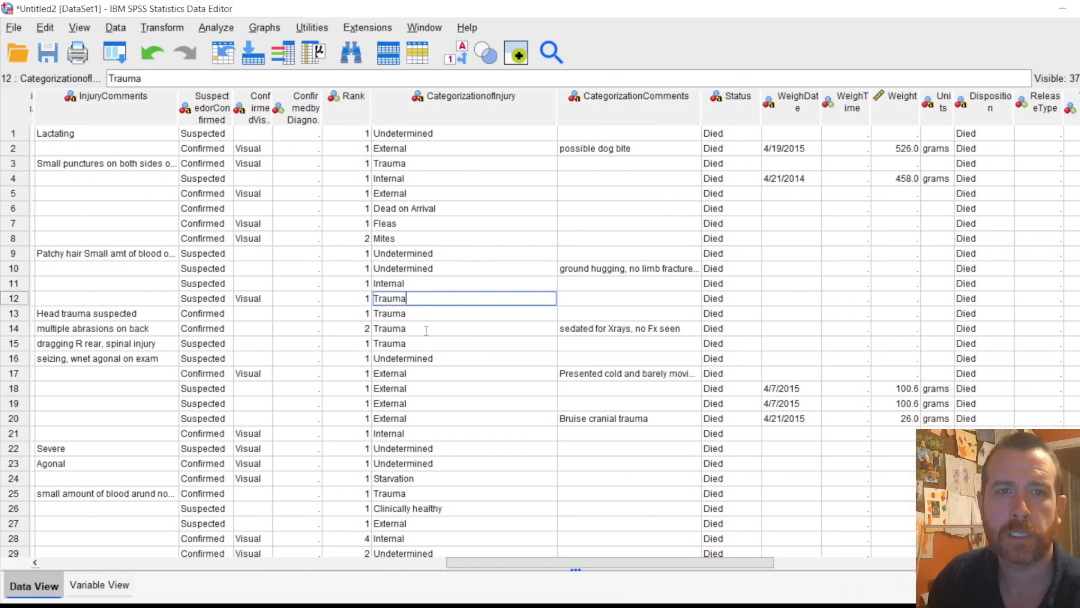
pyautogui.click(410, 210)
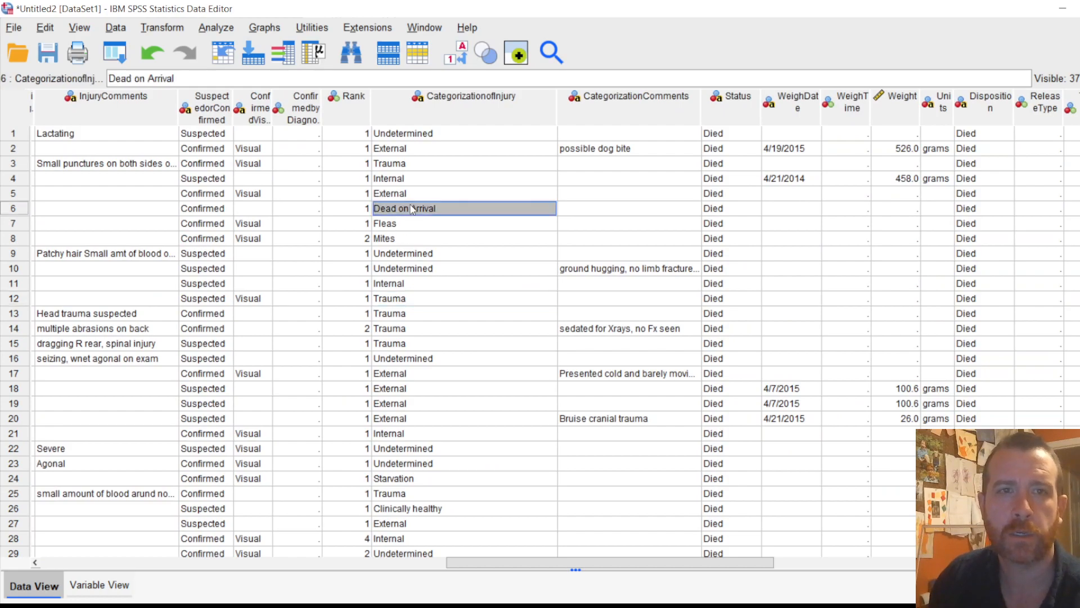
pyautogui.scroll(-10, 463, 354)
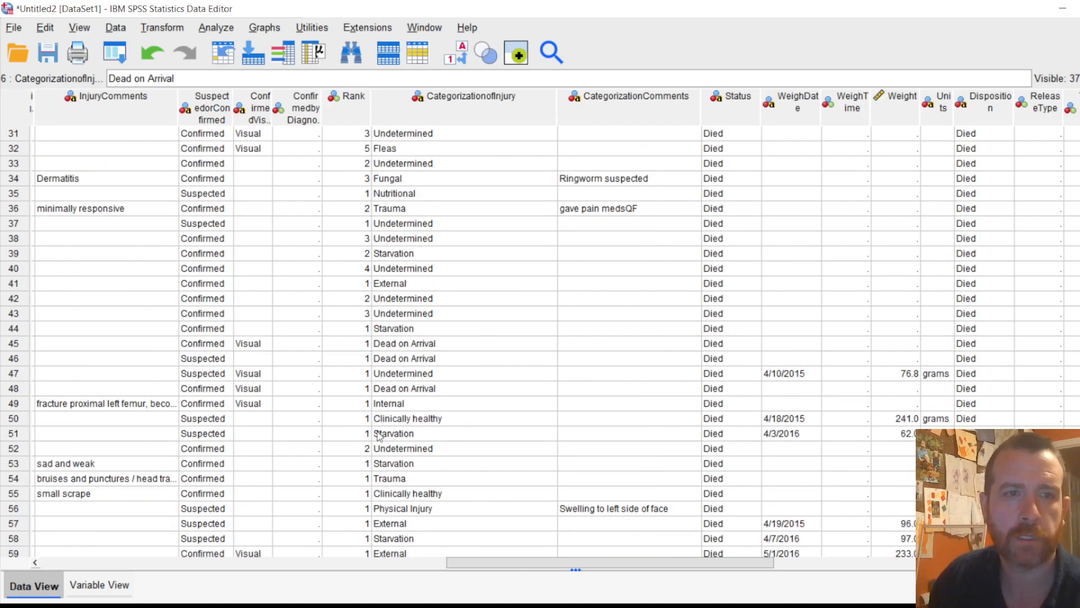
pyautogui.moveTo(646, 565); pyautogui.dragTo(377, 538)
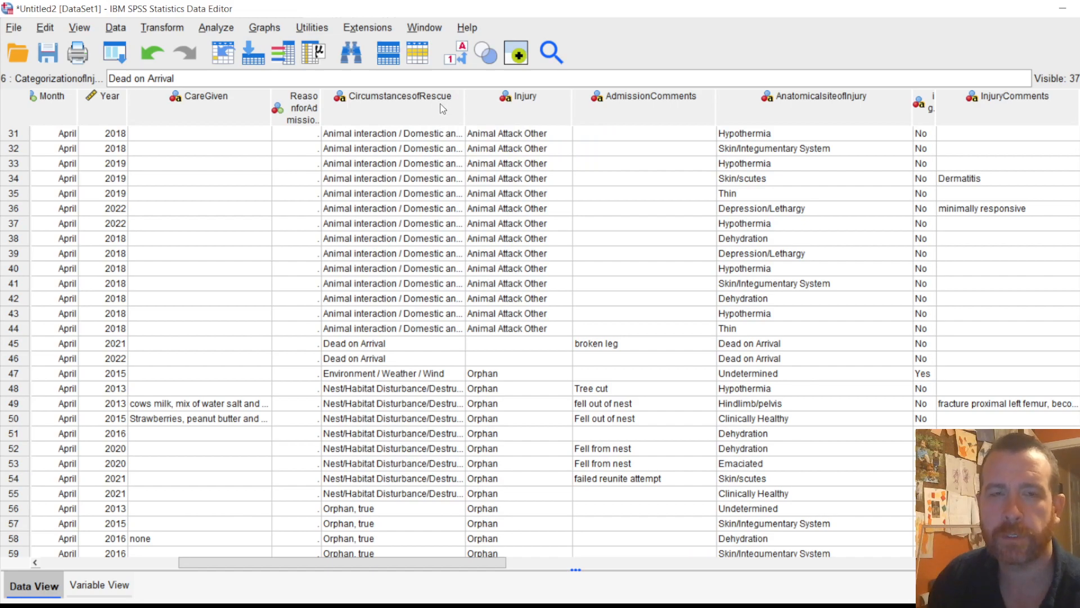
# Step: Try to rename the Injury variable using spaces between words, beginning with "Reason for admittan"
pyautogui.click(531, 102)
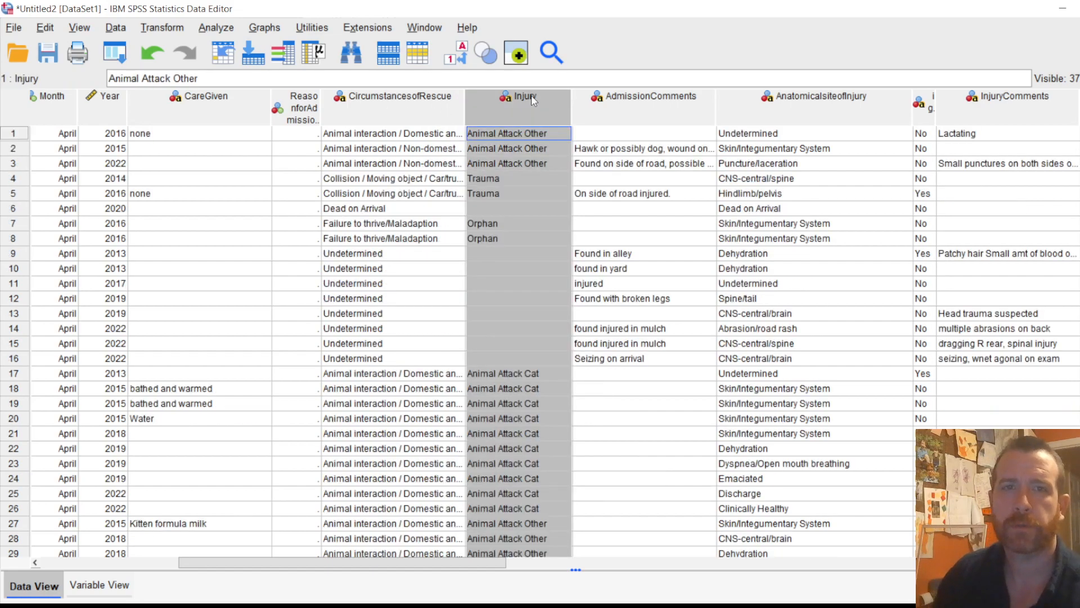
pyautogui.doubleClick(531, 102)
pyautogui.doubleClick(61, 90)
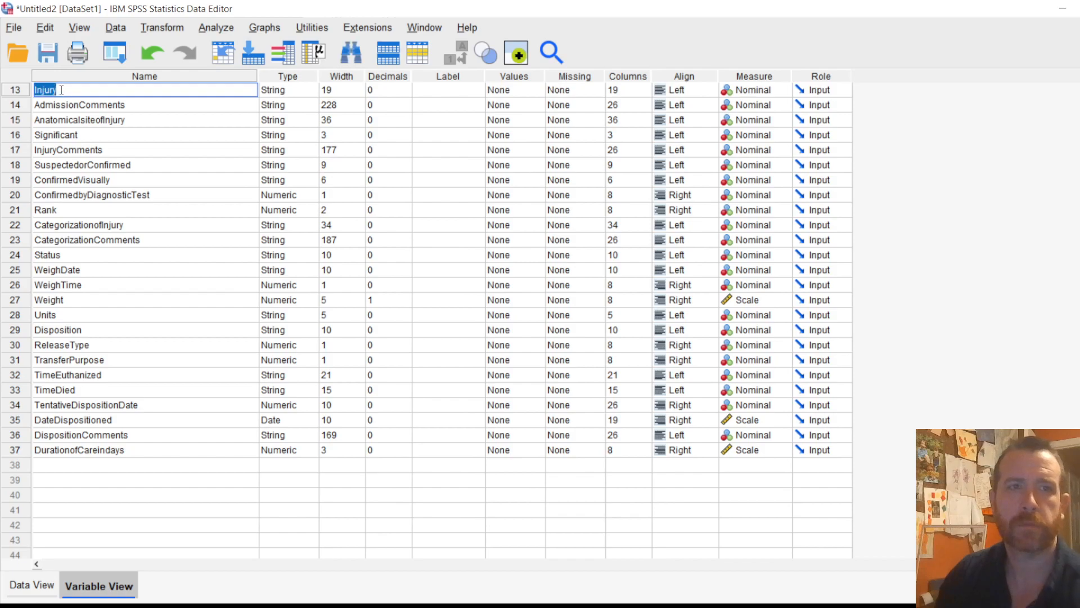
pyautogui.write('REa')
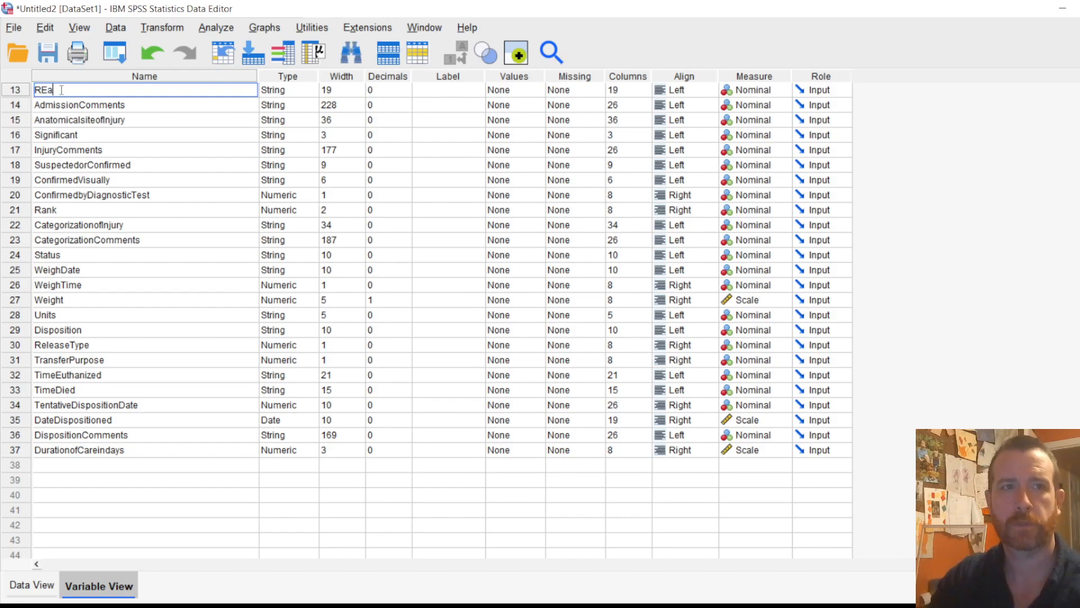
pyautogui.press('BackSpace')
pyautogui.press('BackSpace')
pyautogui.write('ea')
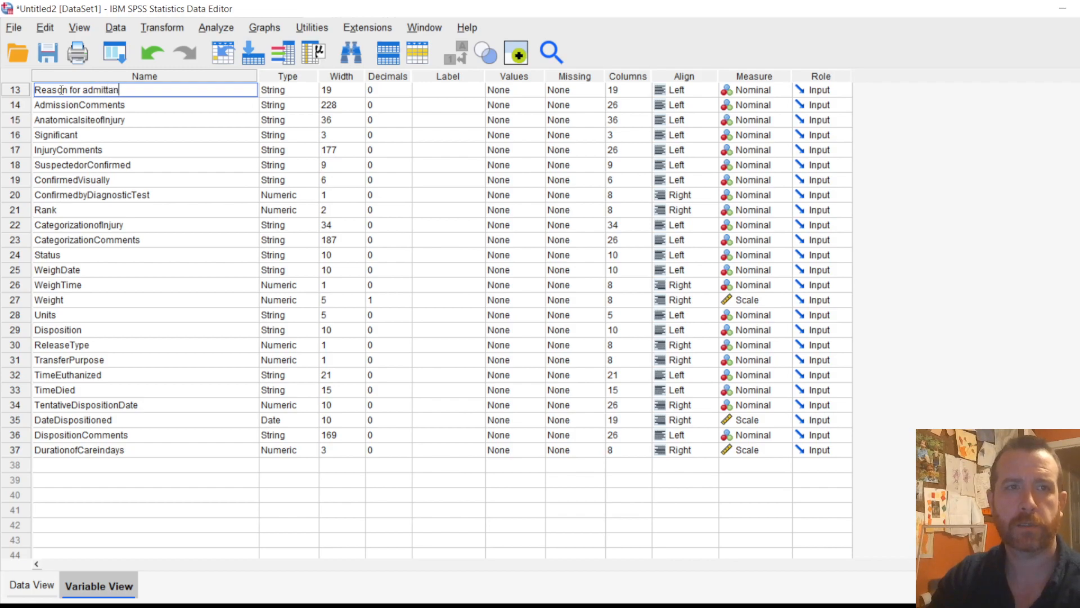
pyautogui.write('son for admittan')
pyautogui.press('Return')
pyautogui.press('Return')
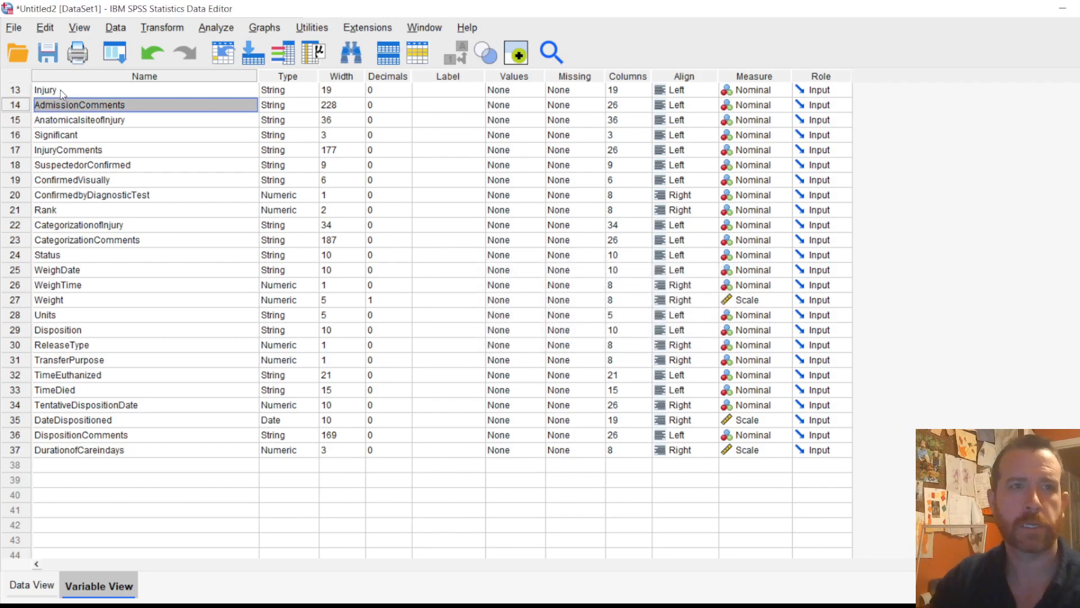
# Step: Rename the Injury variable as ReasonToAdmit
pyautogui.click(60, 90)
pyautogui.write('re')
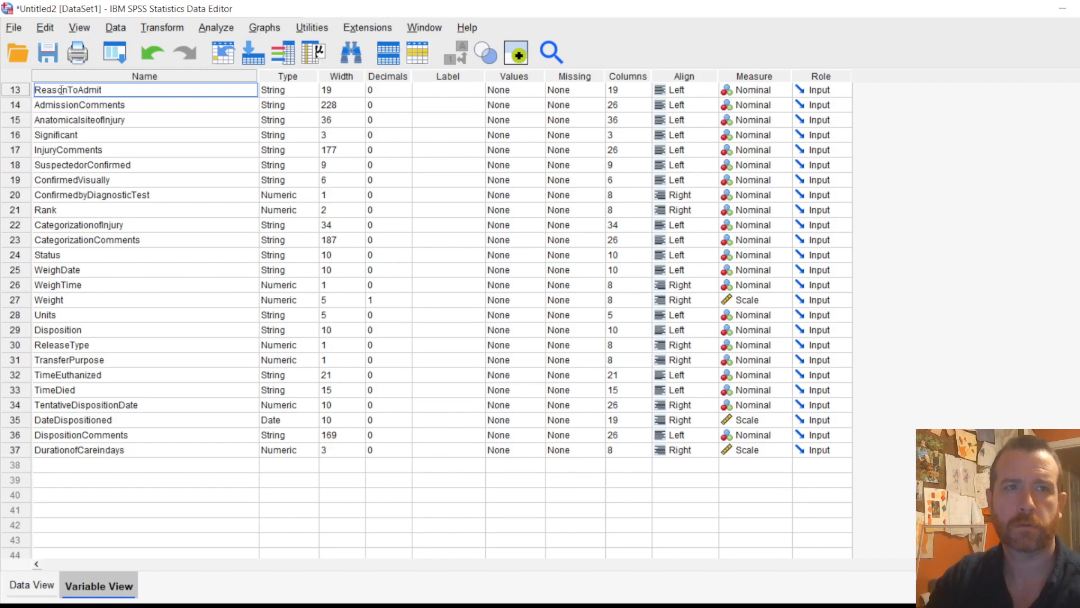
pyautogui.press('Return')
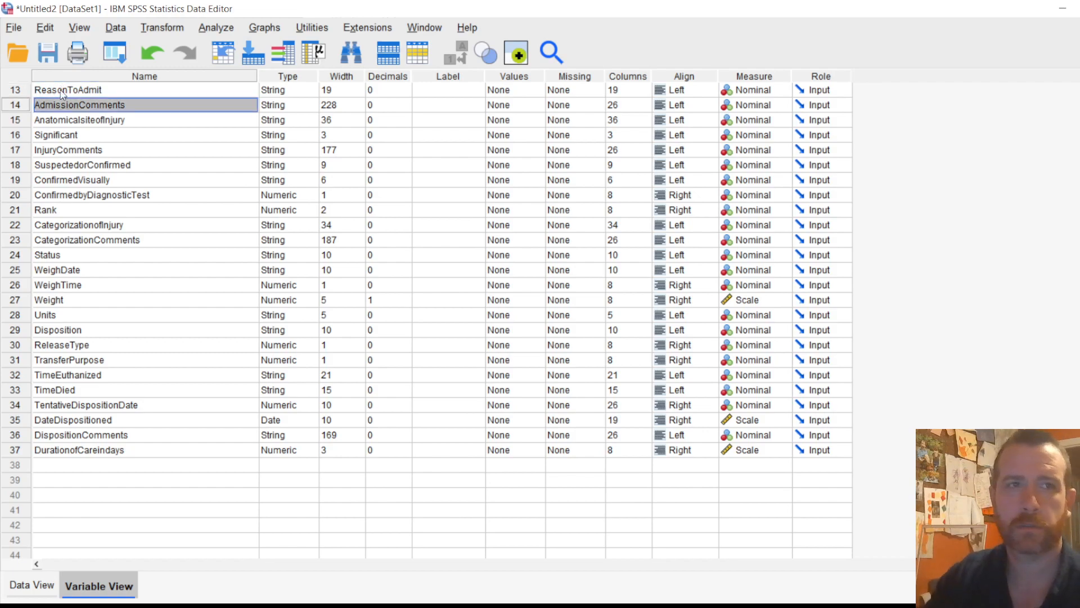
# Step: Compare the data in the ReasonforAdmission and ReasonToAdmit columns, widening ReasonforAdmission to fit its full name
pyautogui.click(35, 585)
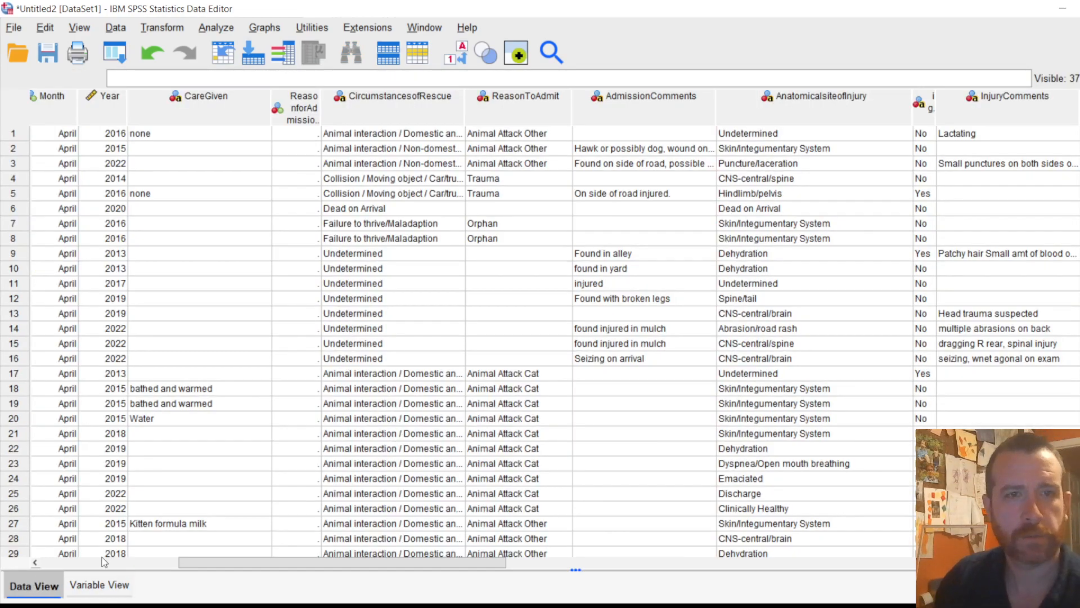
pyautogui.click(307, 116)
pyautogui.scroll(-2, 303, 282)
pyautogui.scroll(2, 332, 267)
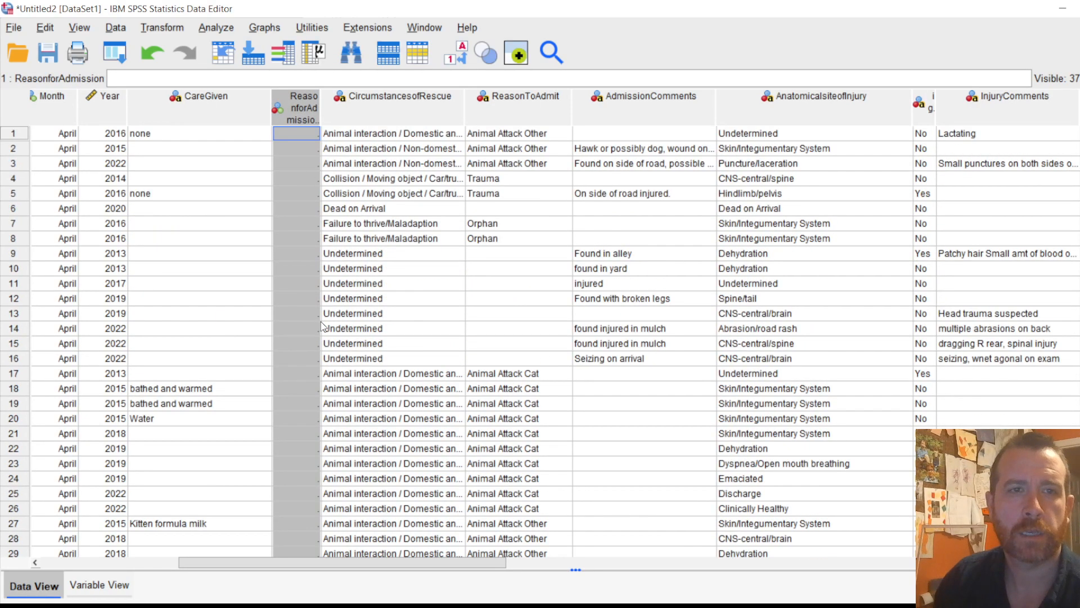
pyautogui.scroll(-1, 361, 251)
pyautogui.moveTo(319, 93); pyautogui.dragTo(473, 92)
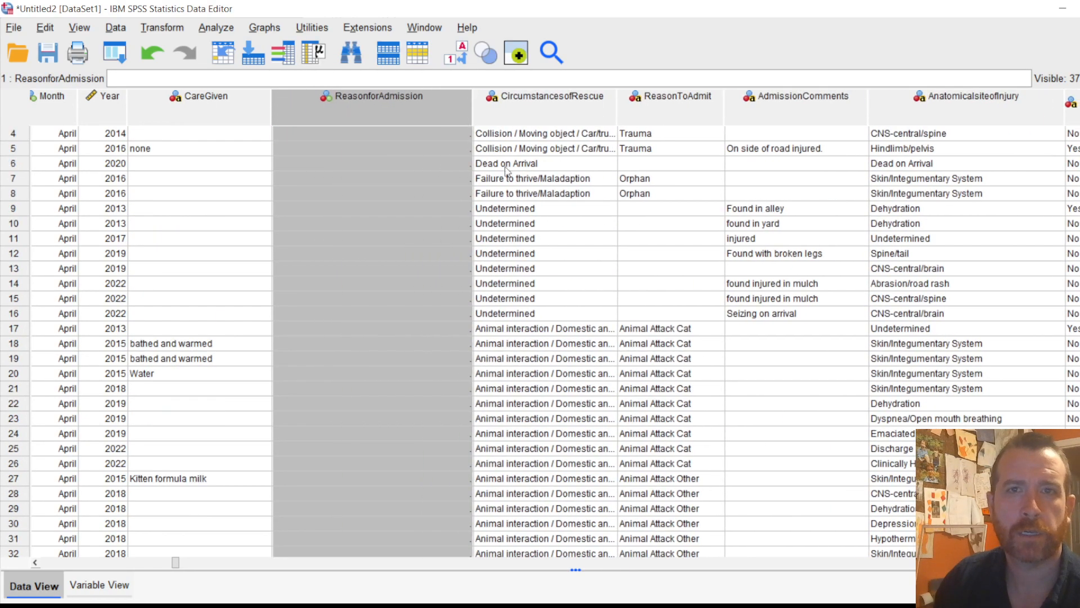
pyautogui.click(677, 111)
pyautogui.scroll(-6, 686, 310)
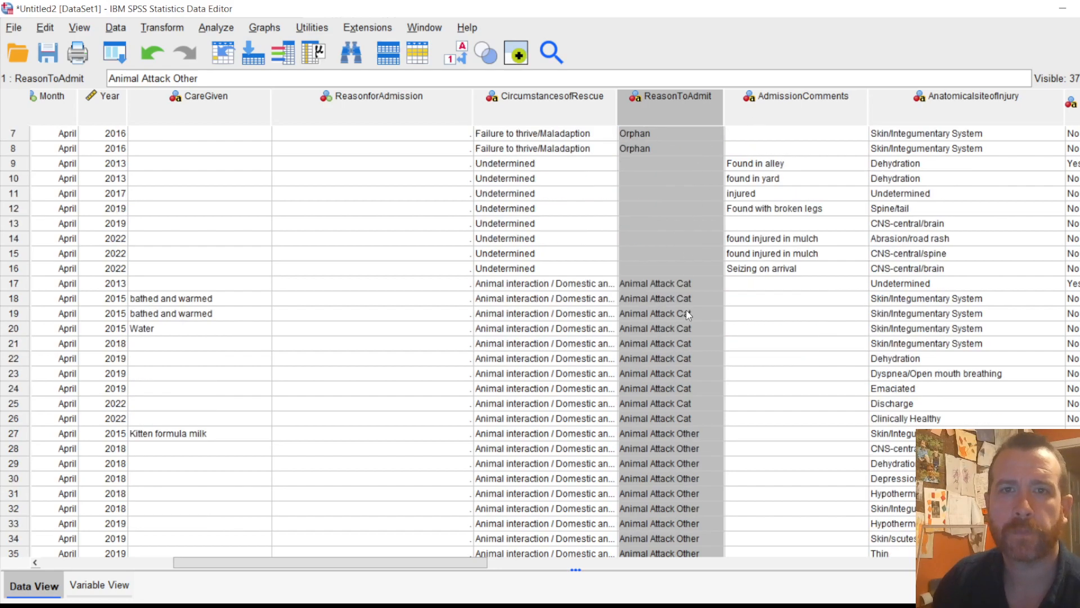
pyautogui.scroll(6, 684, 242)
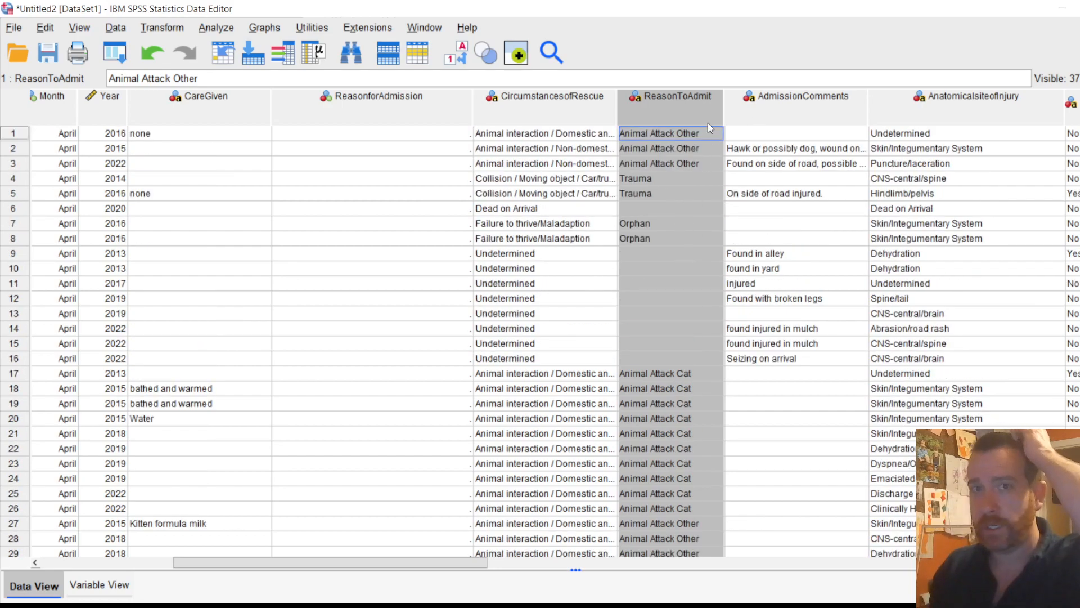
# Step: Run a Frequencies analysis with ReasonToAdmit in place of Outcome
pyautogui.click(229, 32)
pyautogui.moveTo(290, 103)
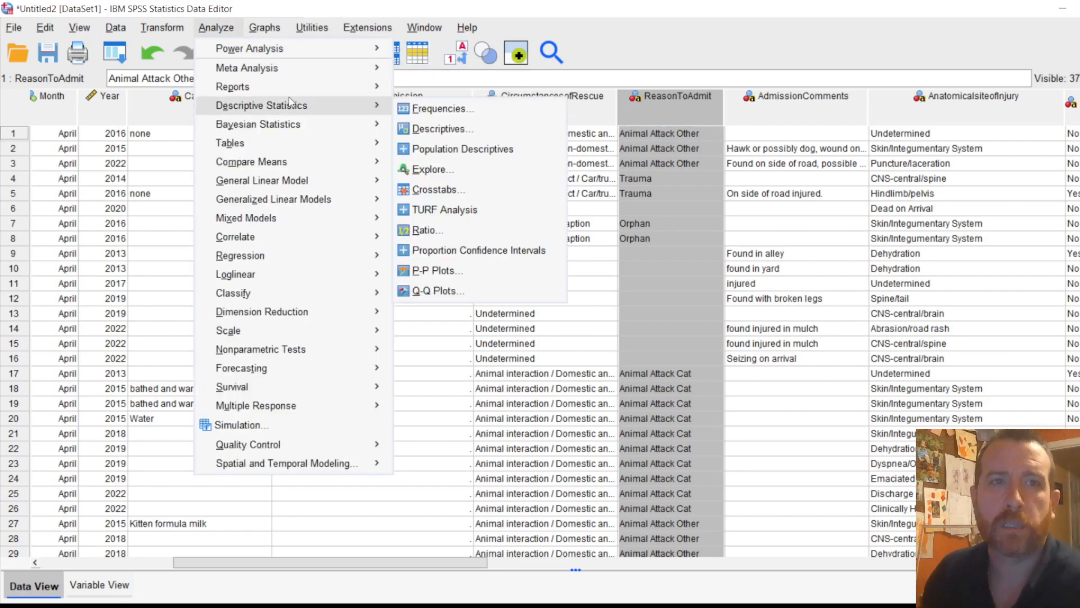
pyautogui.click(415, 109)
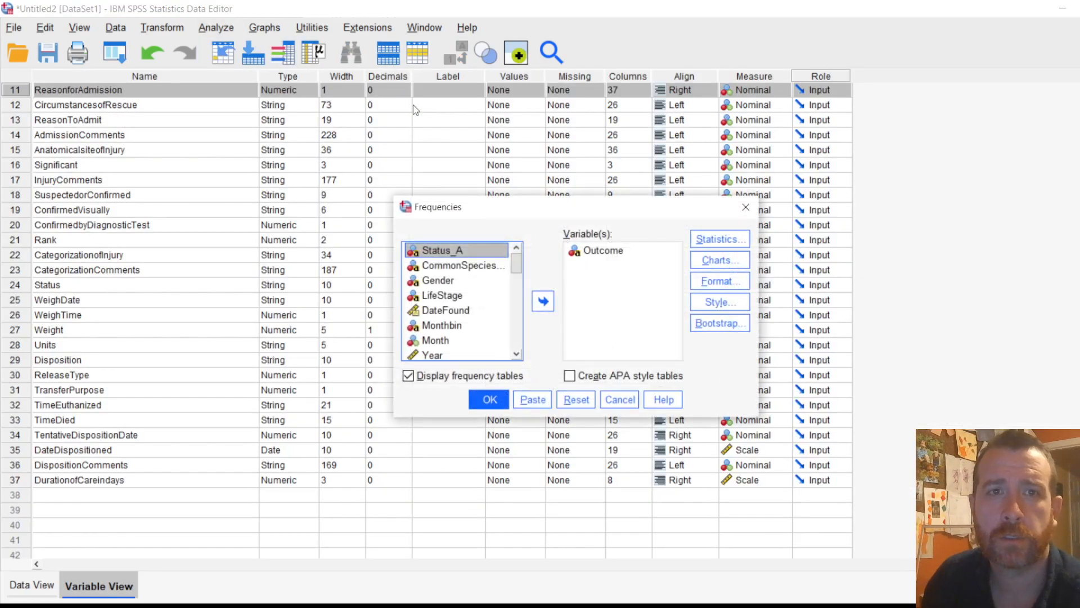
pyautogui.click(602, 250)
pyautogui.click(543, 301)
pyautogui.moveTo(516, 260); pyautogui.dragTo(525, 289)
pyautogui.click(478, 280)
pyautogui.click(542, 301)
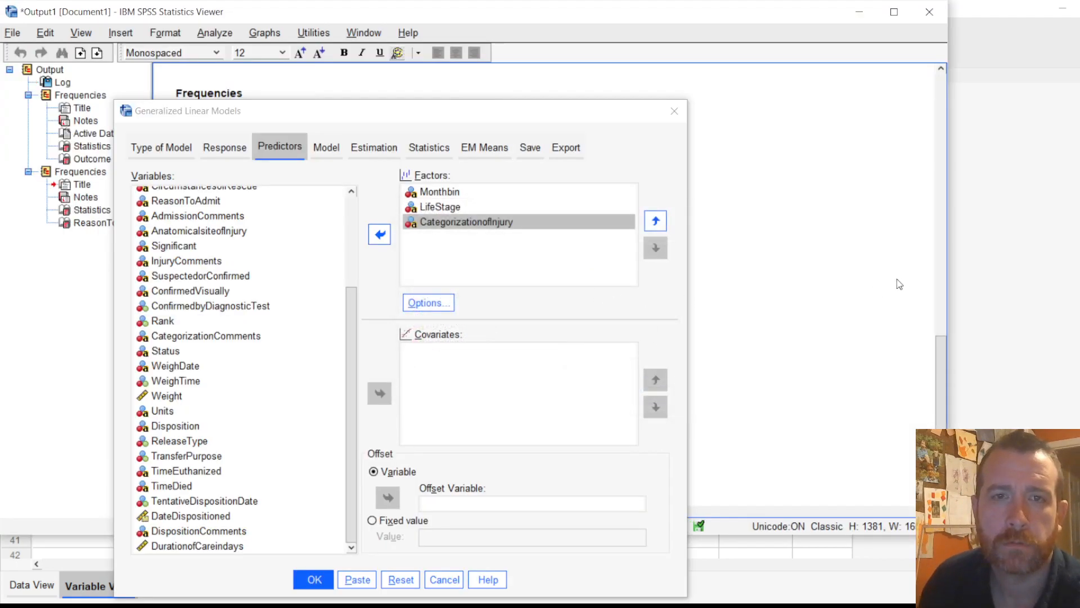
# Step: Move the Generalized Linear Models dialog aside and examine the ReasonToAdmit frequency table in the output
pyautogui.moveTo(641, 120); pyautogui.dragTo(727, 313)
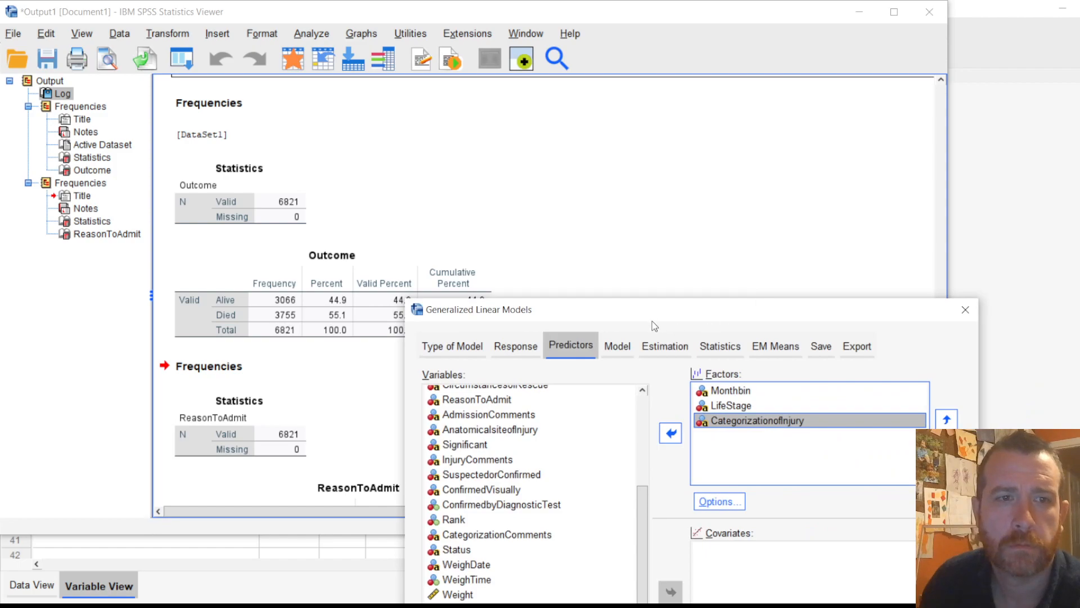
pyautogui.moveTo(653, 327); pyautogui.dragTo(910, 179)
pyautogui.click(484, 312)
pyautogui.scroll(-3, 534, 310)
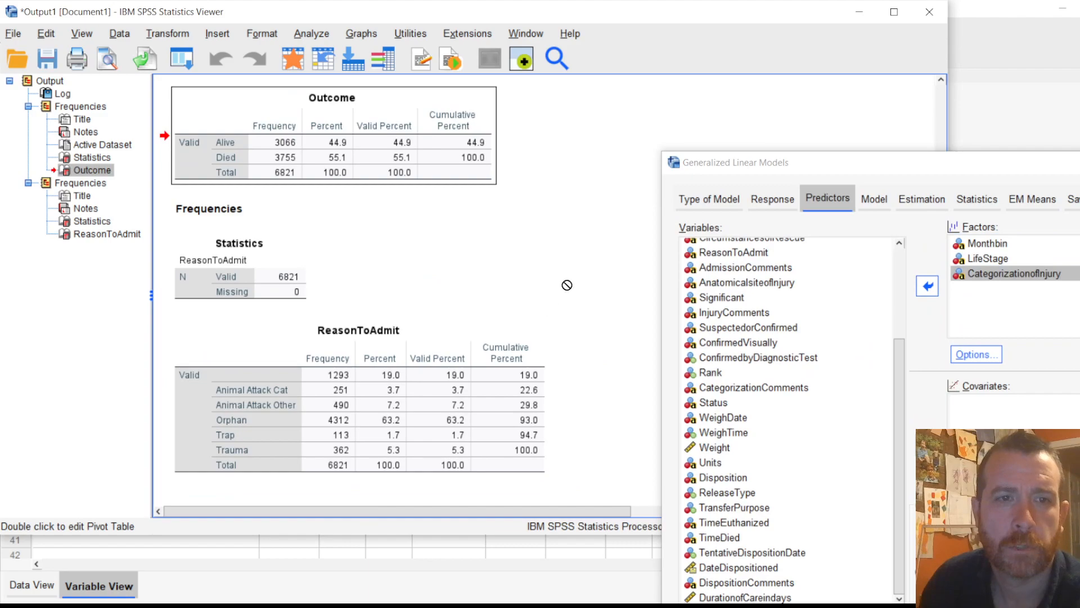
pyautogui.click(777, 143)
pyautogui.click(333, 384)
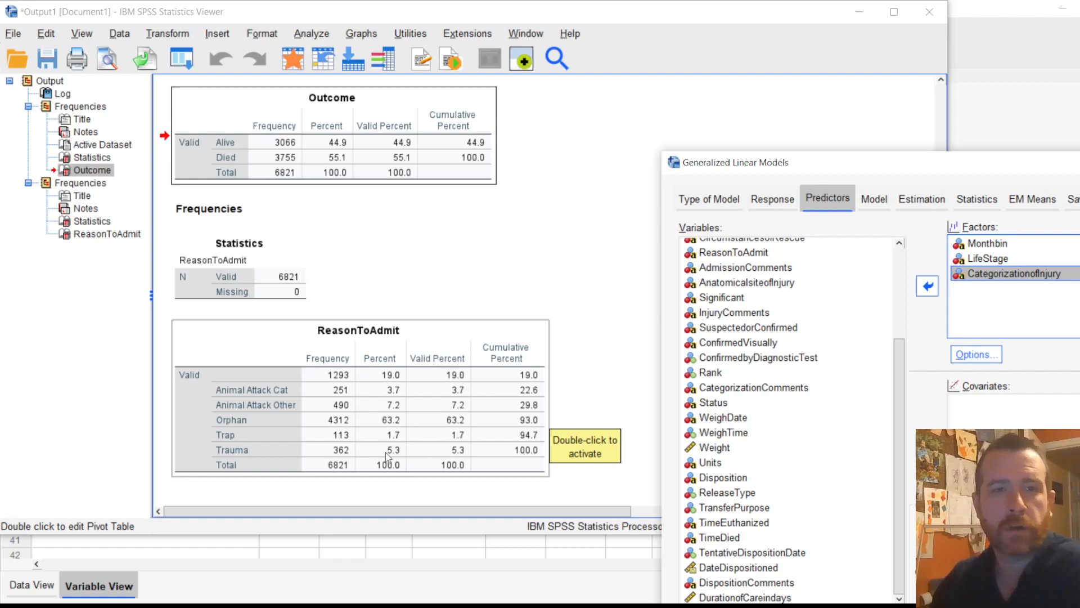
# Step: Replace CategorizationofInjury with ReasonToAdmit among the model's factors
pyautogui.moveTo(898, 165); pyautogui.dragTo(773, 92)
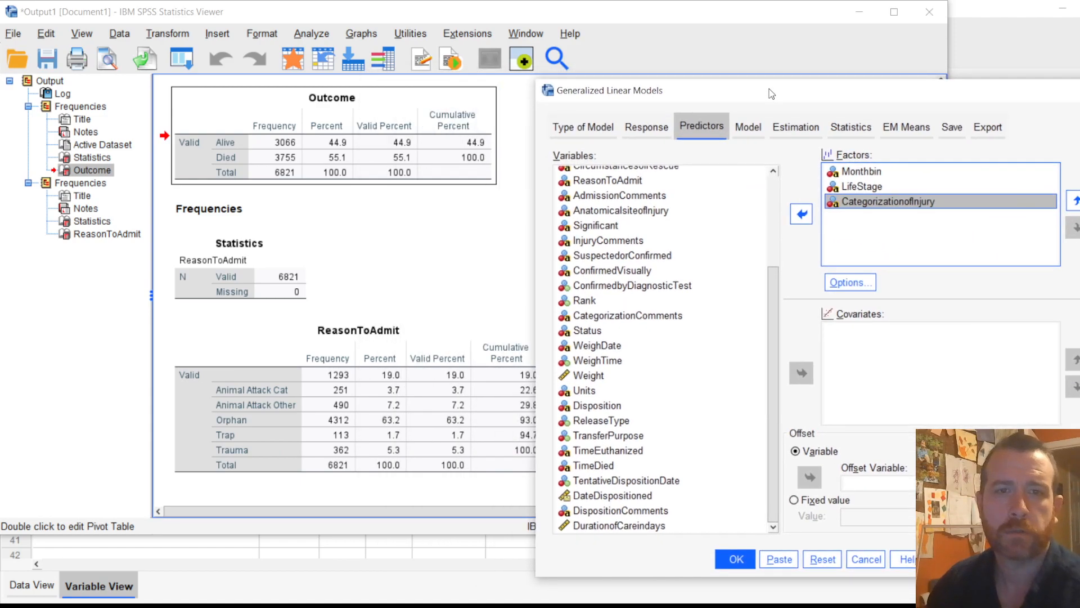
pyautogui.doubleClick(833, 202)
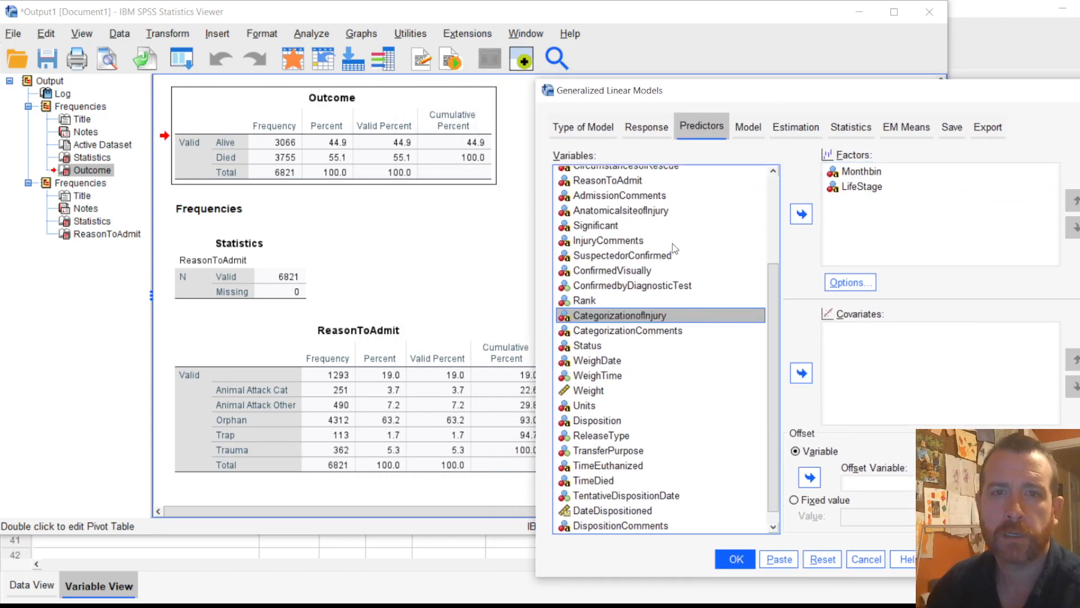
pyautogui.scroll(3, 673, 343)
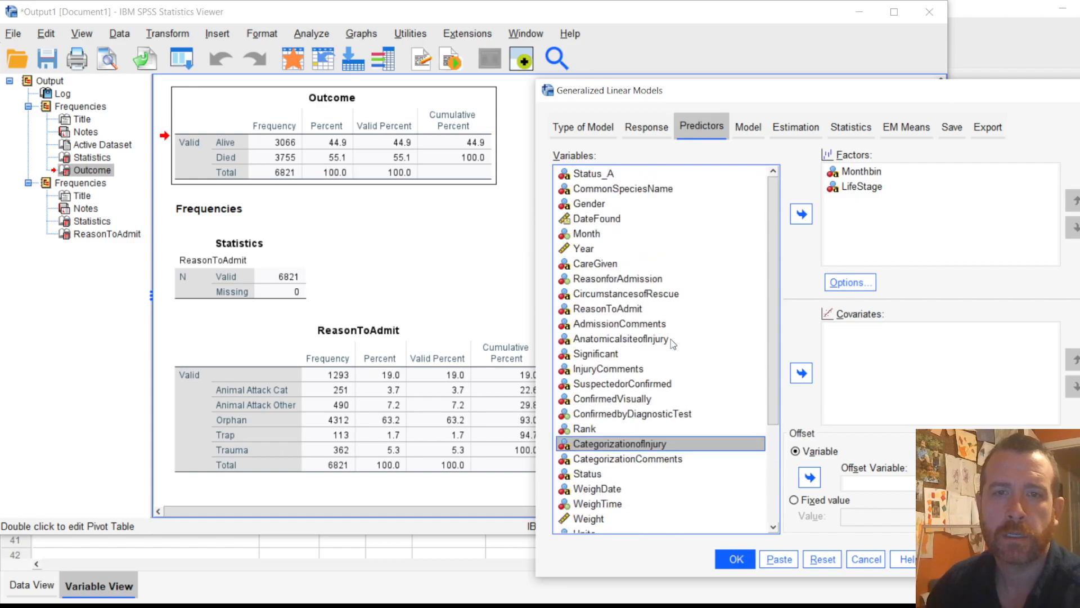
pyautogui.click(607, 308)
pyautogui.click(801, 214)
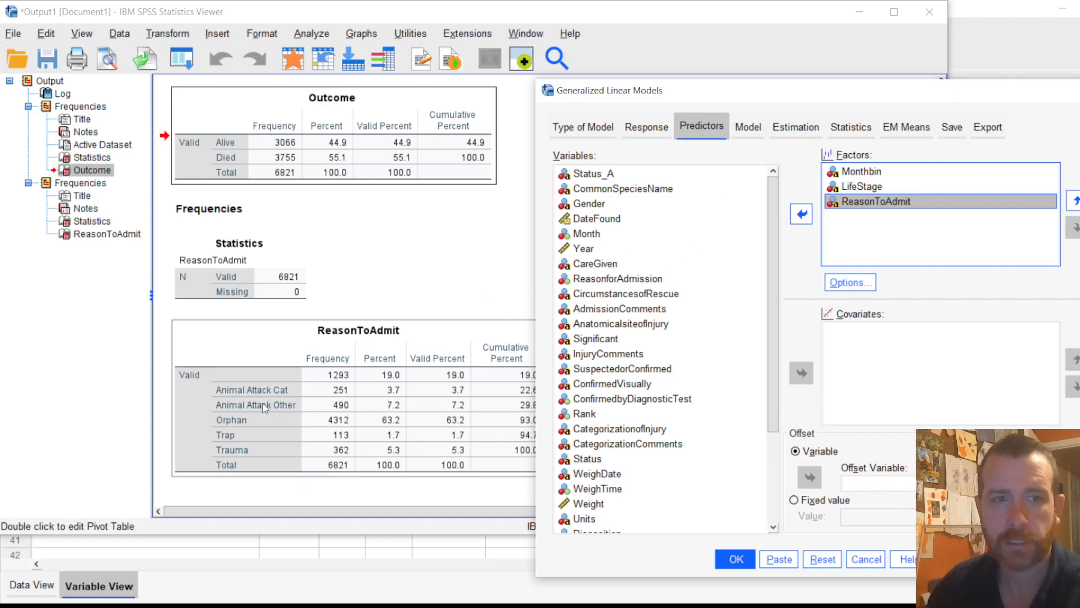
# Step: Add Weight as a covariate among the model's predictors
pyautogui.moveTo(801, 91); pyautogui.dragTo(566, 35)
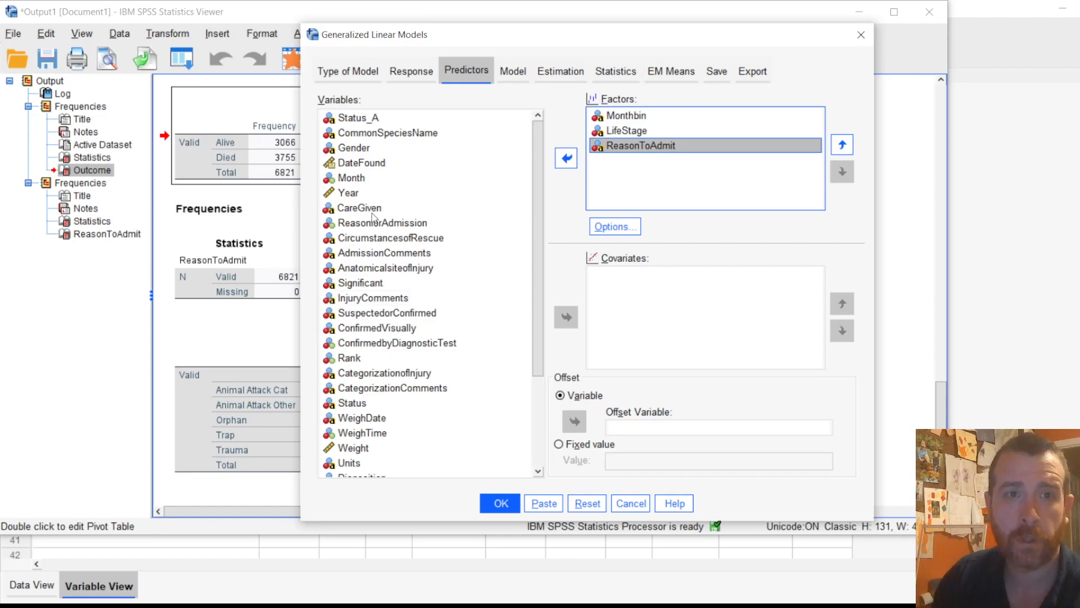
pyautogui.scroll(-2, 414, 338)
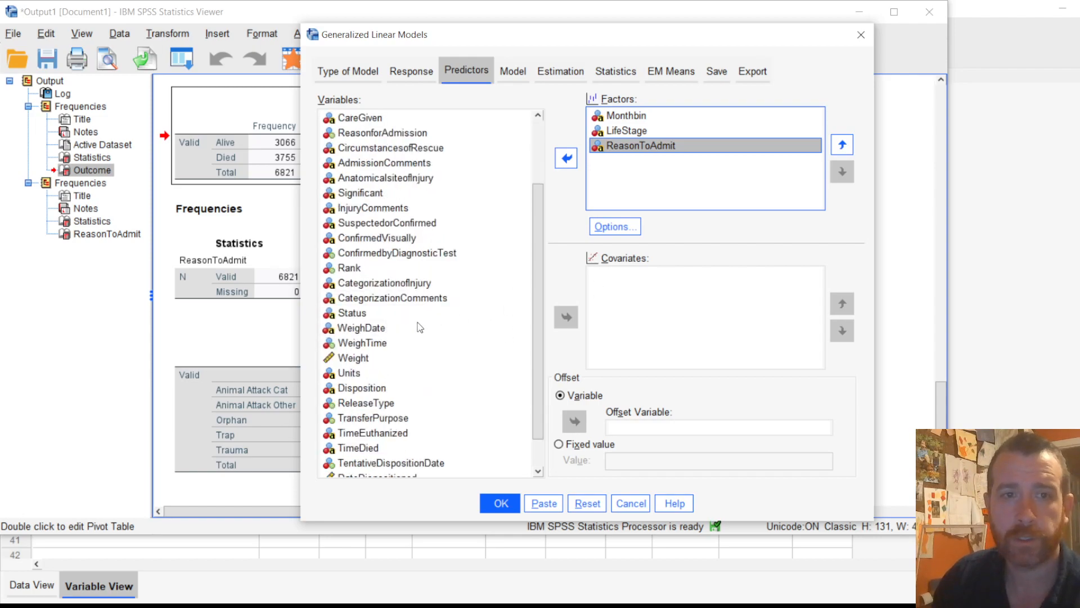
pyautogui.click(354, 358)
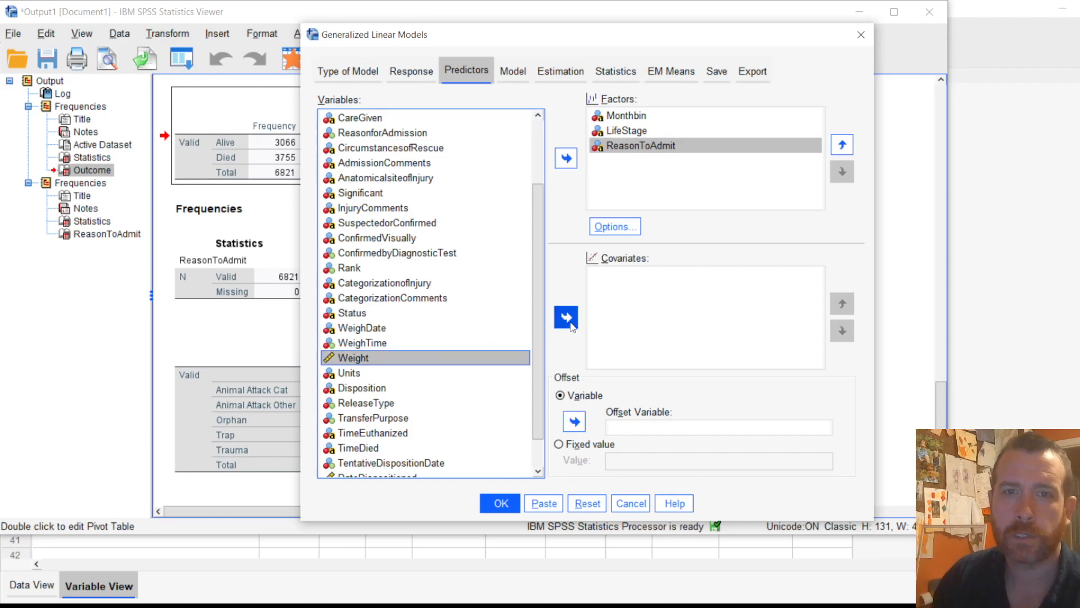
pyautogui.click(566, 317)
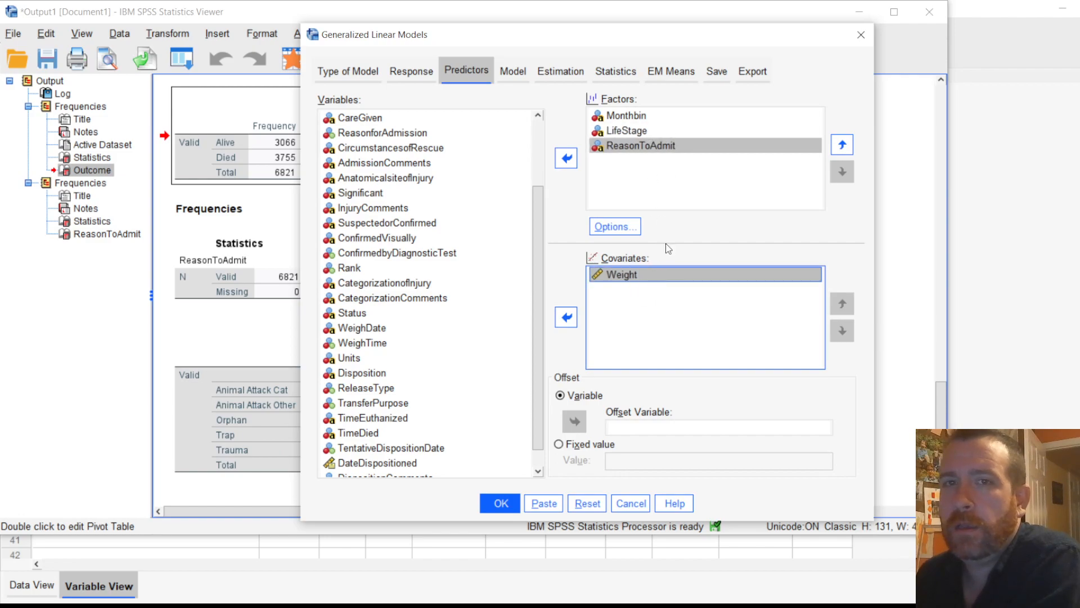
# Step: Remove Weight from the model's covariates and select the LifeStage factor
pyautogui.click(662, 285)
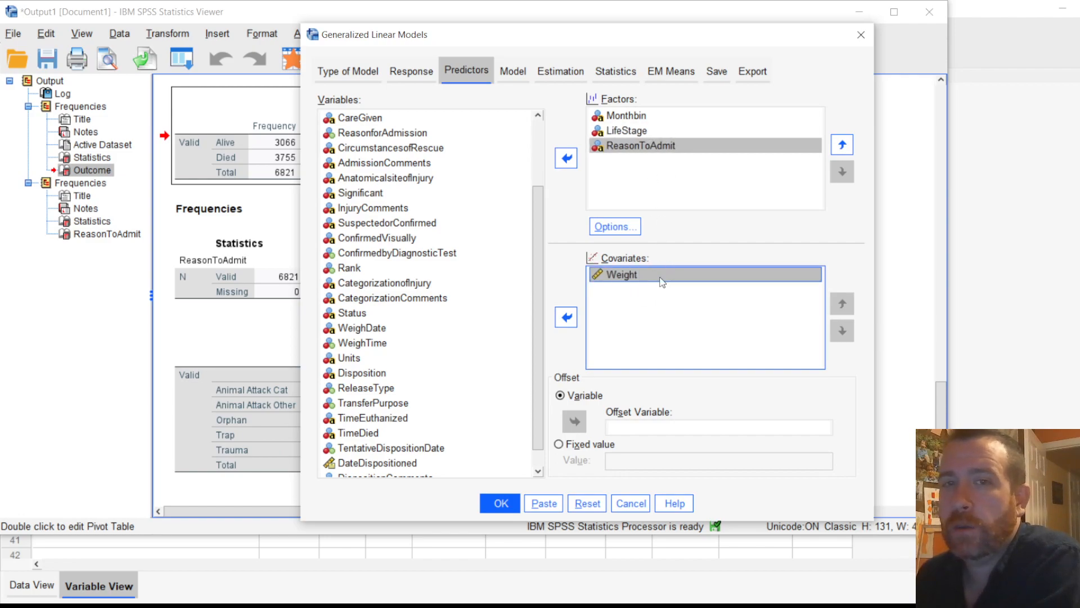
pyautogui.click(566, 317)
pyautogui.click(638, 132)
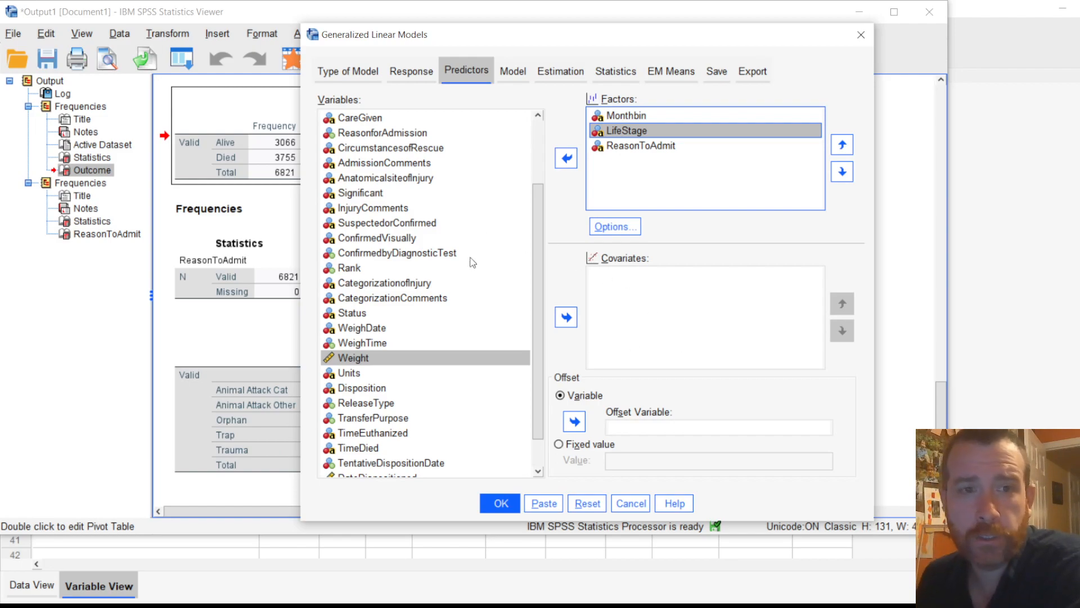
# Step: Try Year as an additional factor in the model's predictors and take it out again
pyautogui.scroll(-1, 428, 402)
pyautogui.scroll(3, 396, 347)
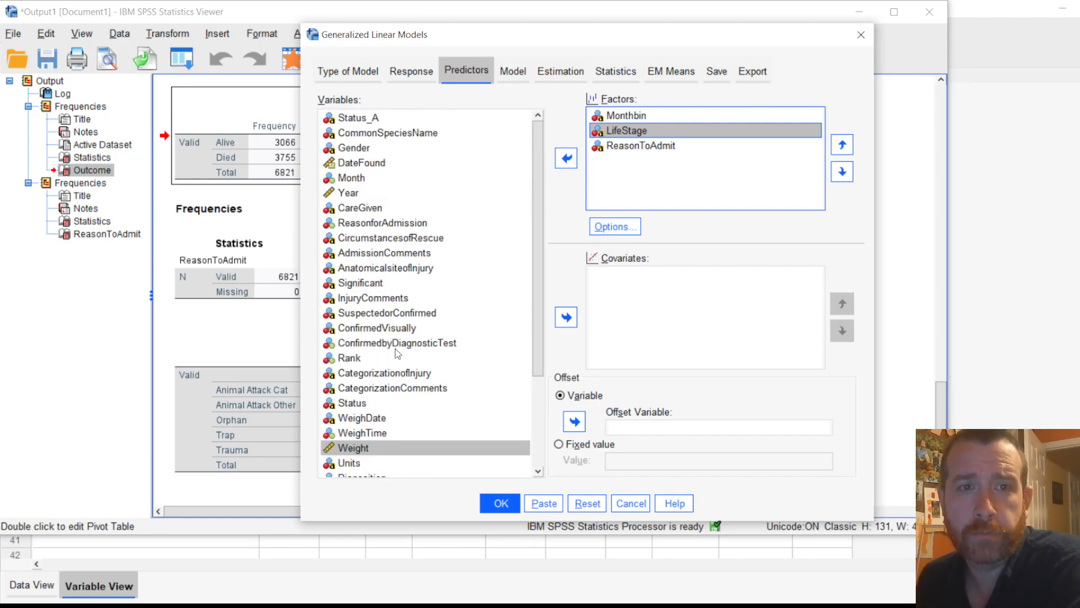
pyautogui.click(358, 191)
pyautogui.click(566, 158)
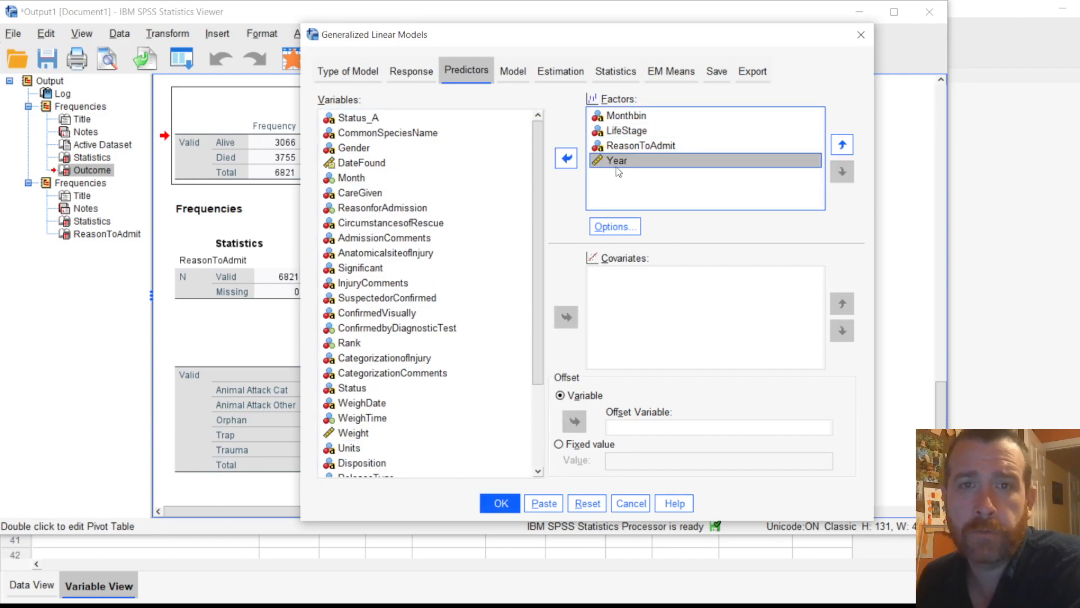
pyautogui.click(566, 158)
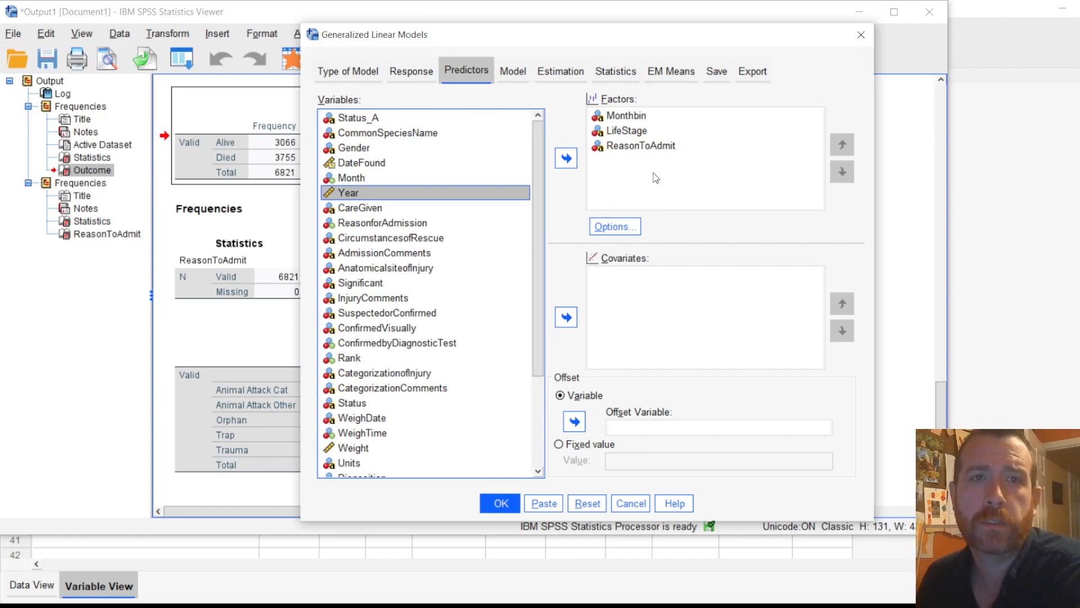
# Step: Add Monthbin, LifeStage and ReasonToAdmit to the model as main effects
pyautogui.click(521, 73)
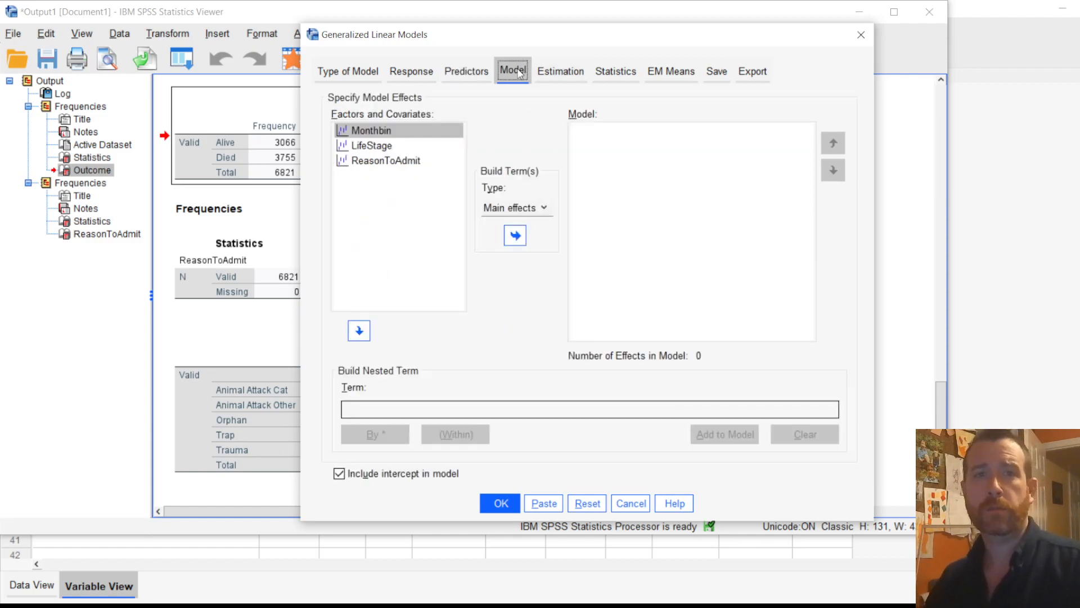
pyautogui.keyDown('shift'); pyautogui.click(388, 161); pyautogui.keyUp('shift')
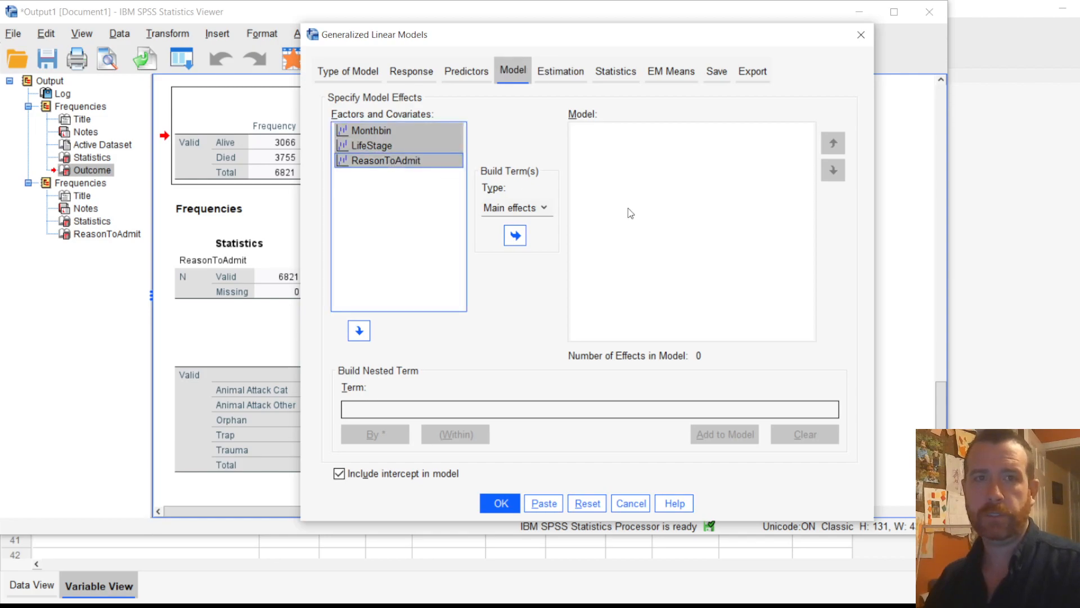
pyautogui.click(515, 235)
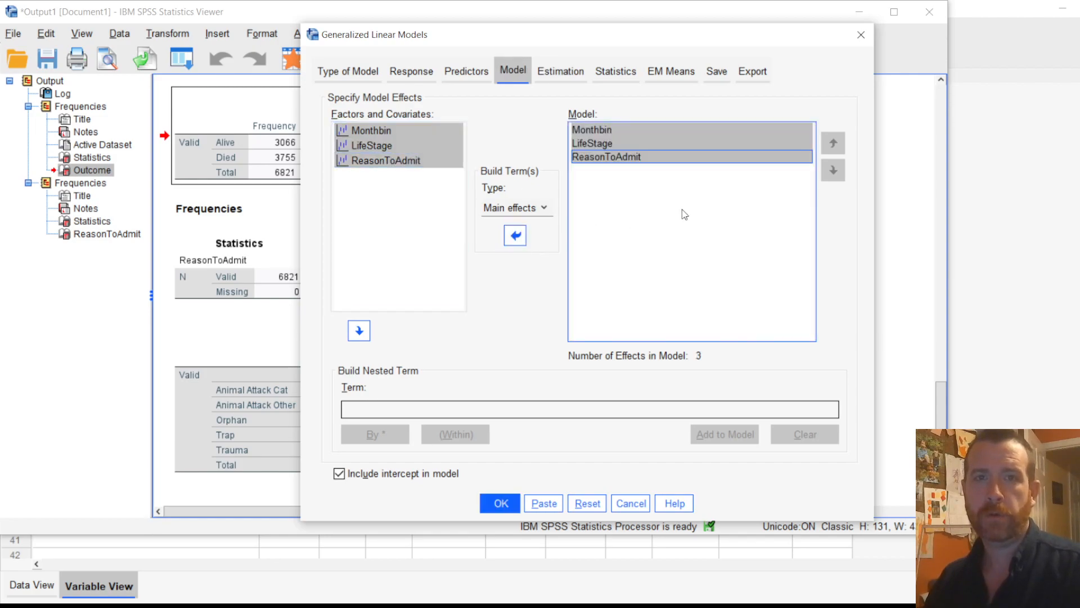
pyautogui.click(670, 207)
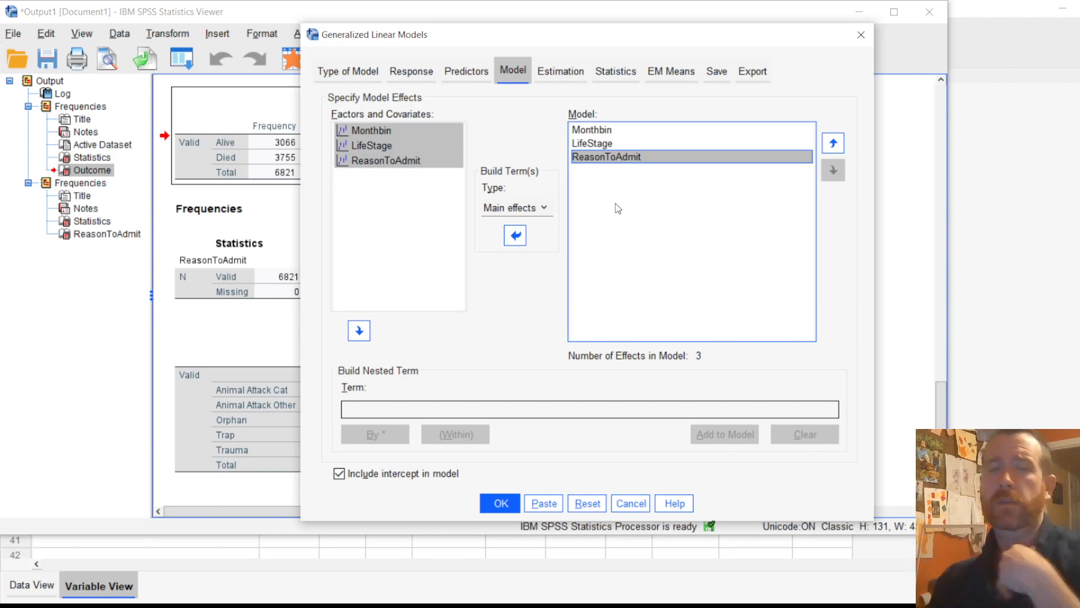
# Step: Add the Monthbin*LifeStage interaction term to the model effects
pyautogui.click(532, 208)
pyautogui.click(520, 244)
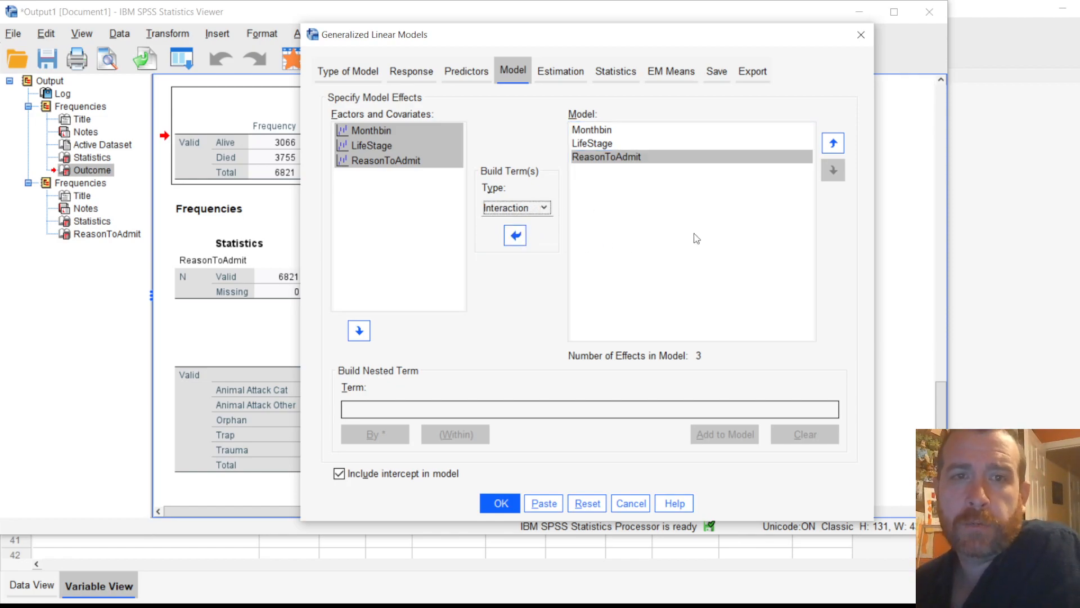
pyautogui.click(406, 204)
pyautogui.click(395, 145)
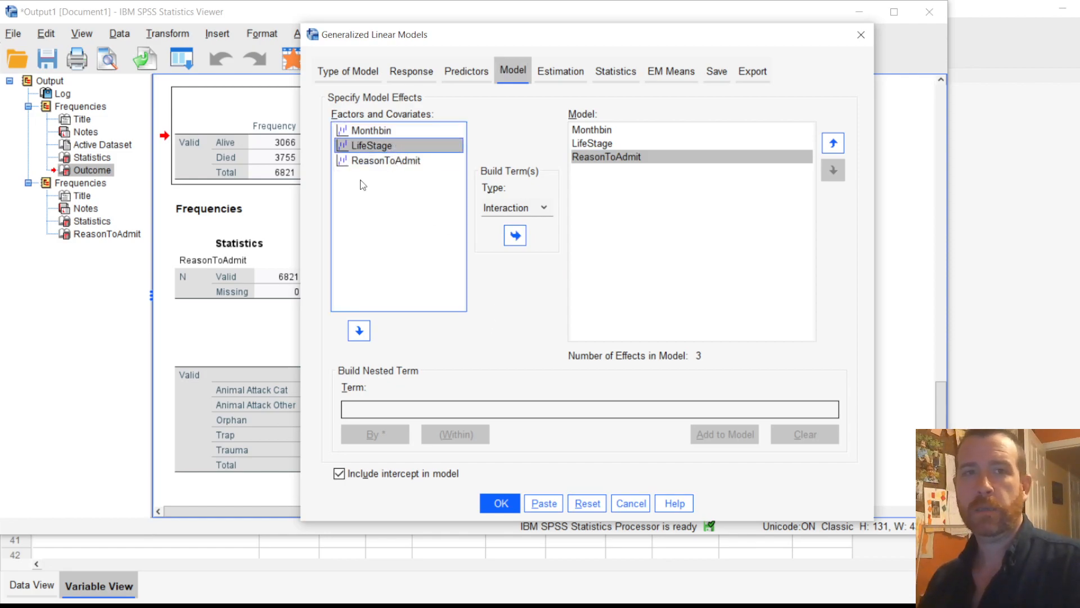
pyautogui.keyDown('ctrl'); pyautogui.click(383, 133); pyautogui.keyUp('ctrl')
pyautogui.click(515, 236)
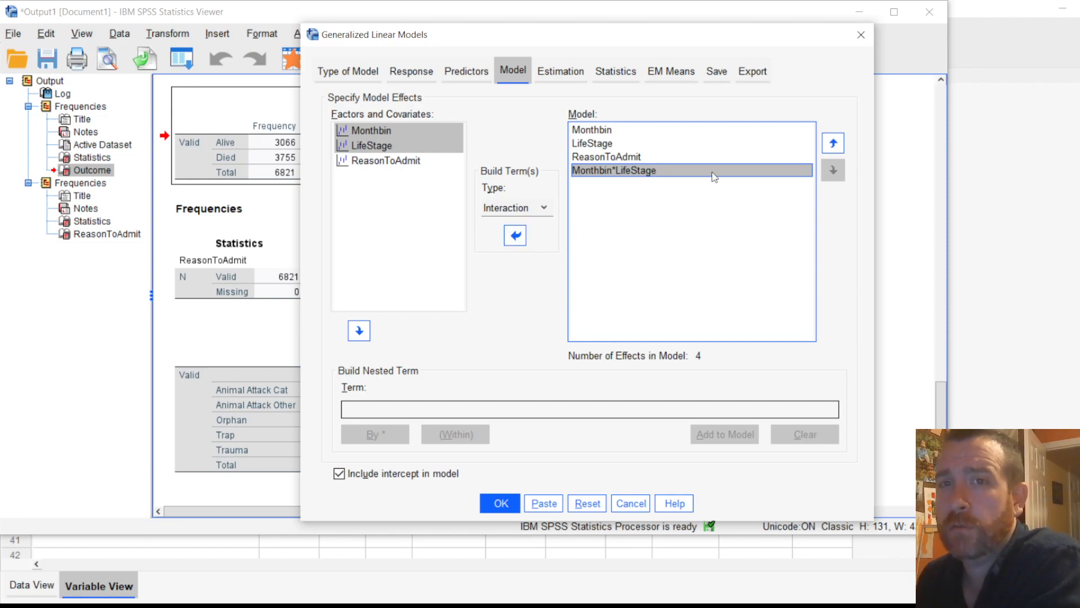
# Step: Remove the Monthbin*LifeStage interaction from the model and set the term type back to Main effects
pyautogui.click(517, 241)
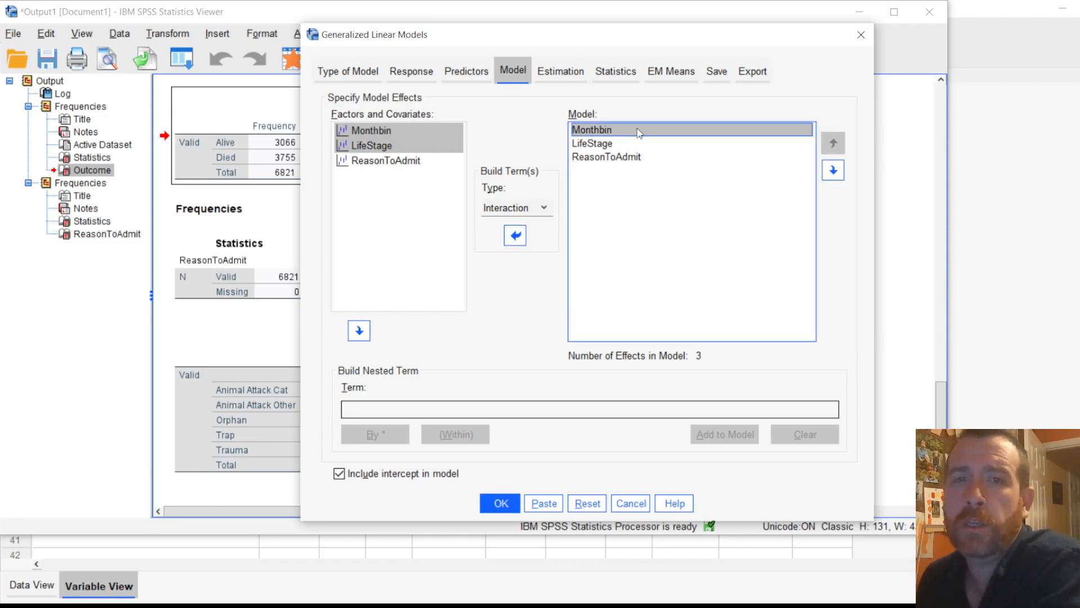
pyautogui.click(518, 208)
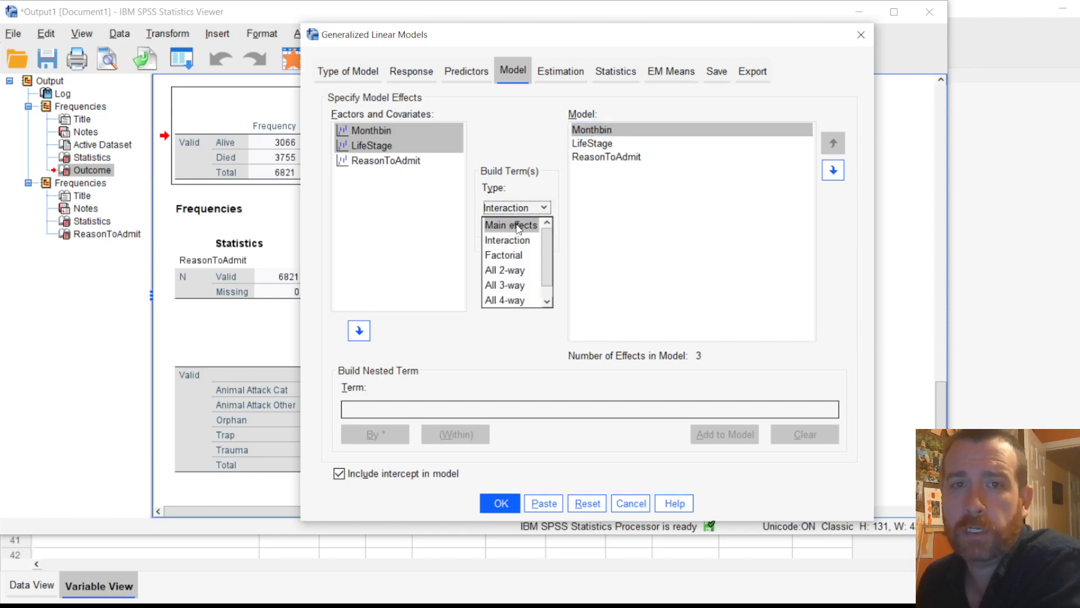
pyautogui.click(517, 221)
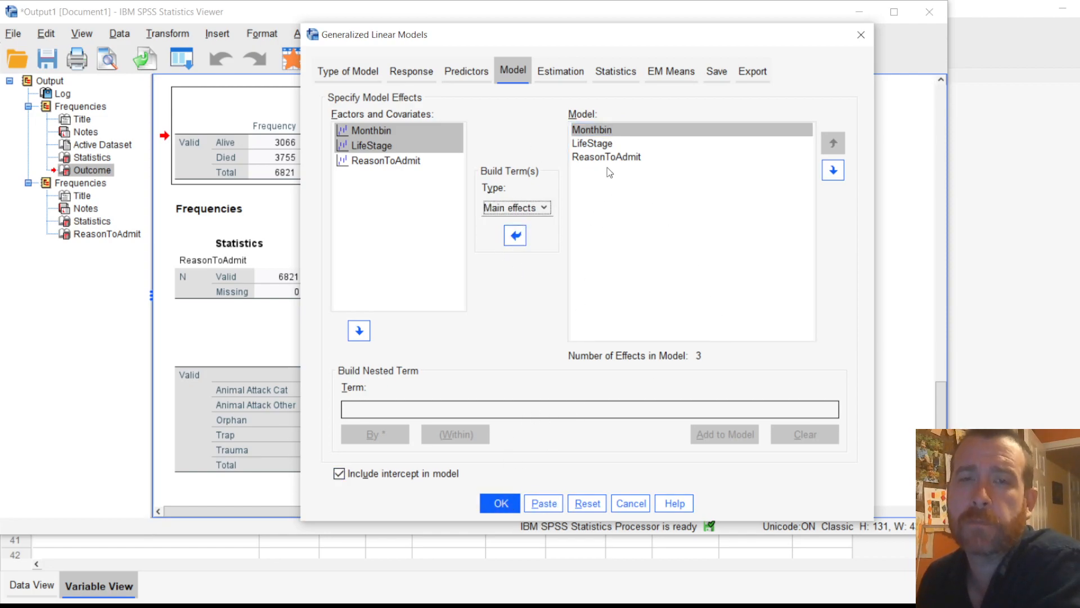
# Step: Request estimated marginal means for LifeStage with a Pairwise contrast, keeping the default estimation and statistics settings
pyautogui.click(561, 72)
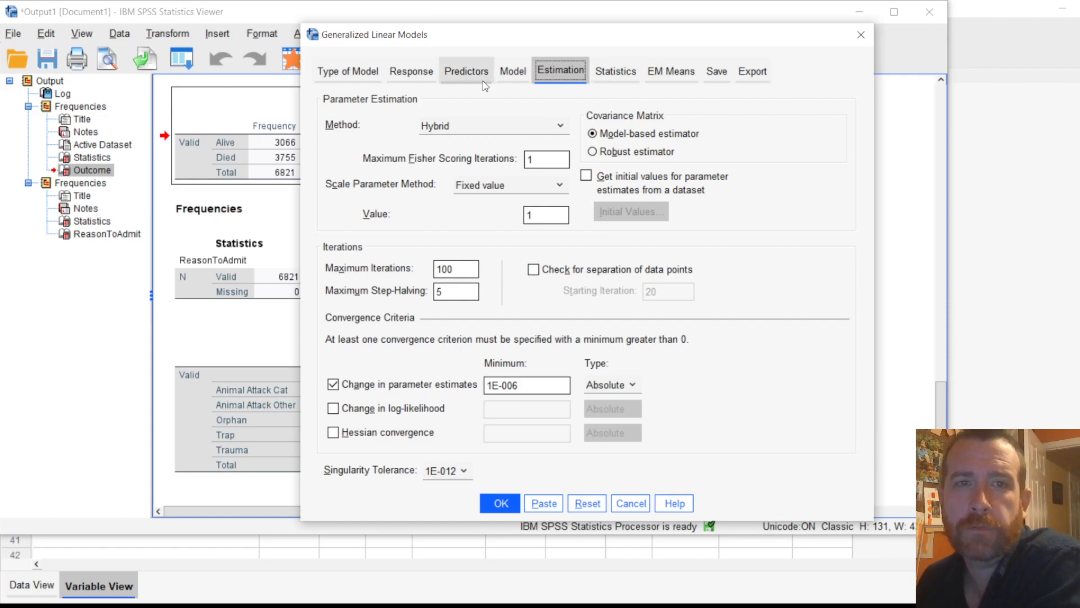
pyautogui.click(605, 69)
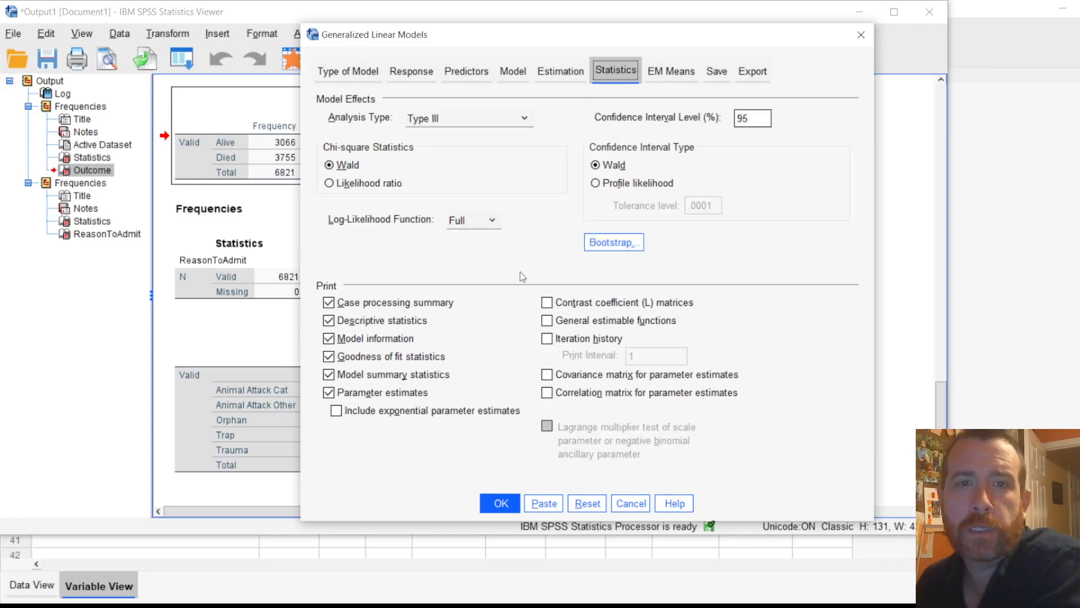
pyautogui.click(672, 70)
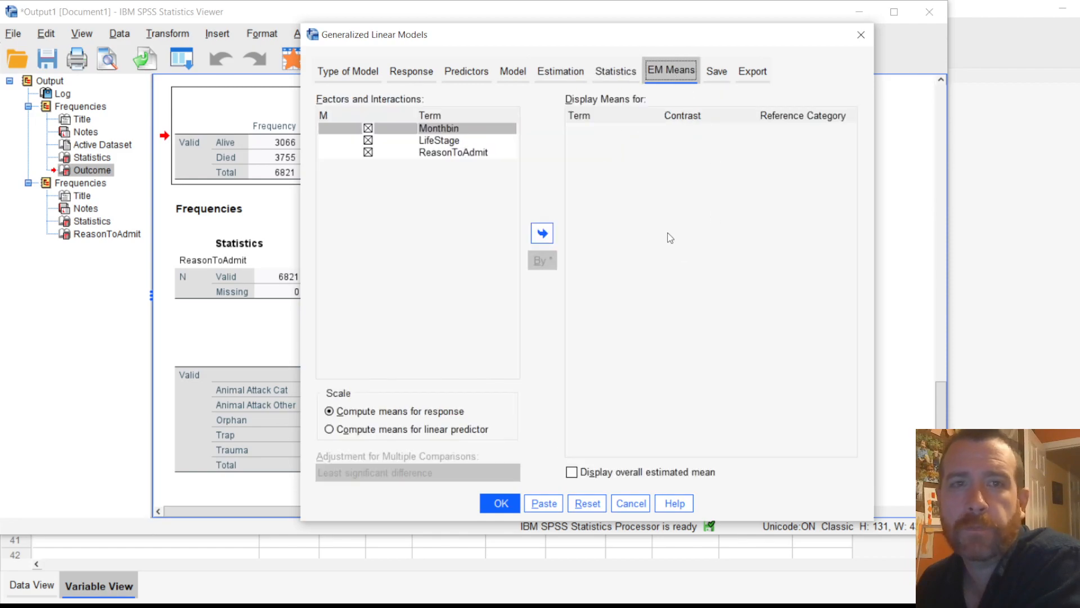
pyautogui.click(438, 141)
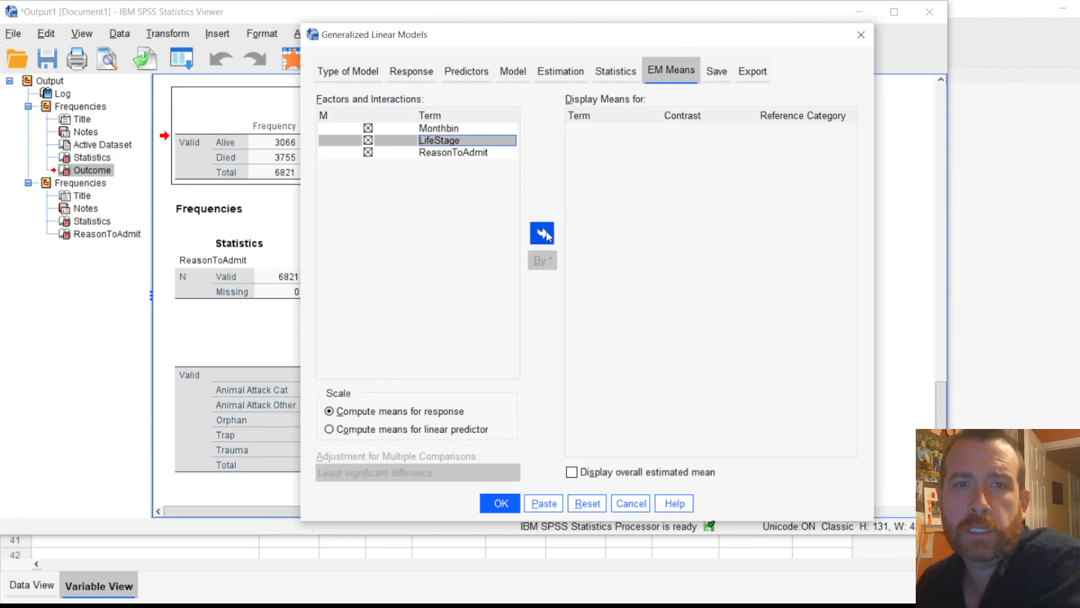
pyautogui.click(543, 233)
pyautogui.click(714, 130)
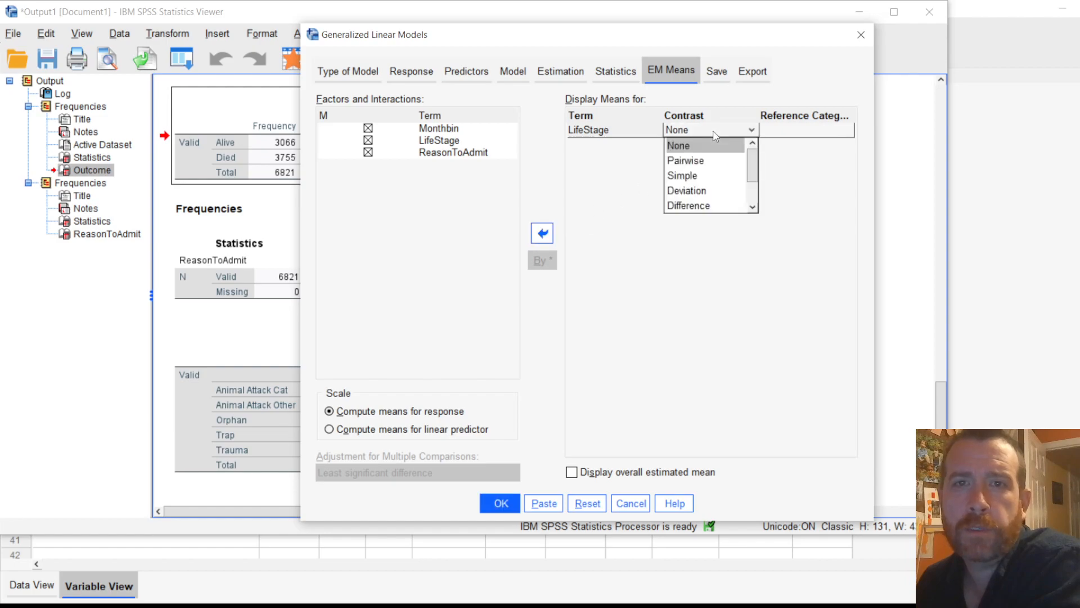
pyautogui.click(724, 163)
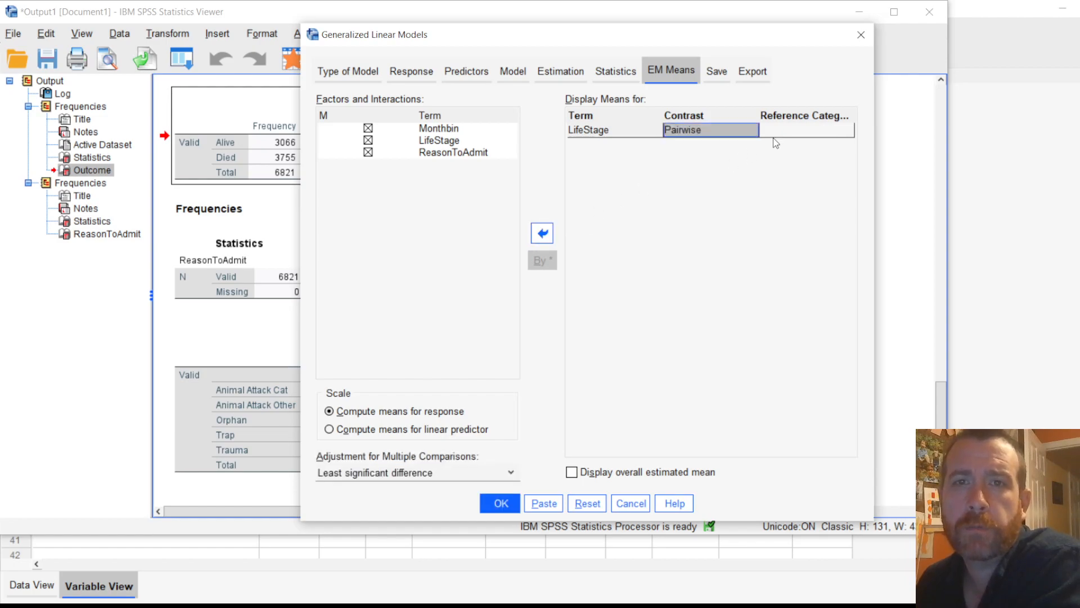
pyautogui.click(440, 129)
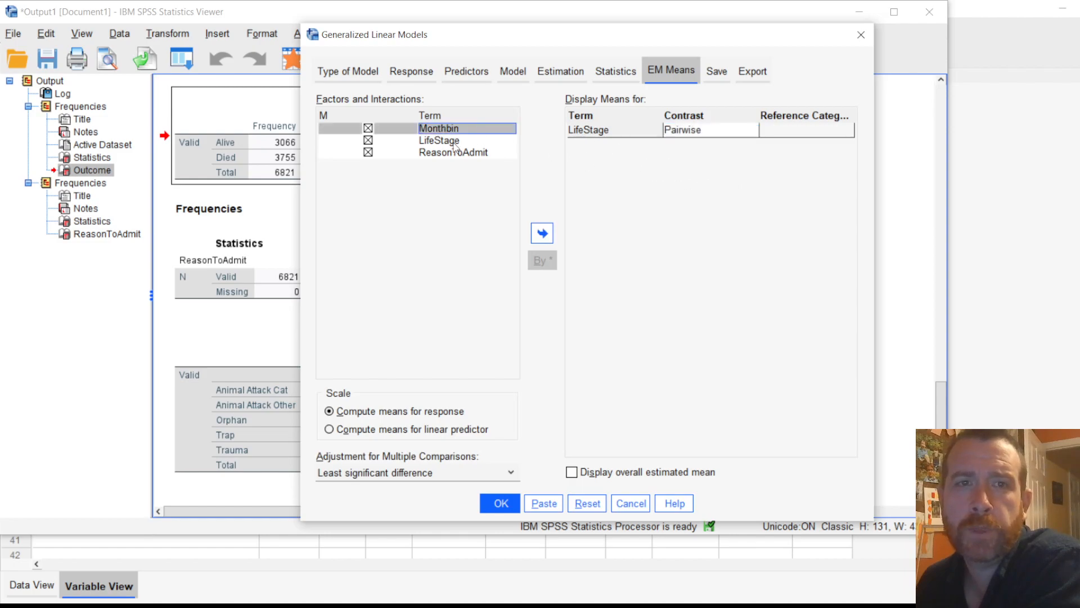
pyautogui.click(452, 155)
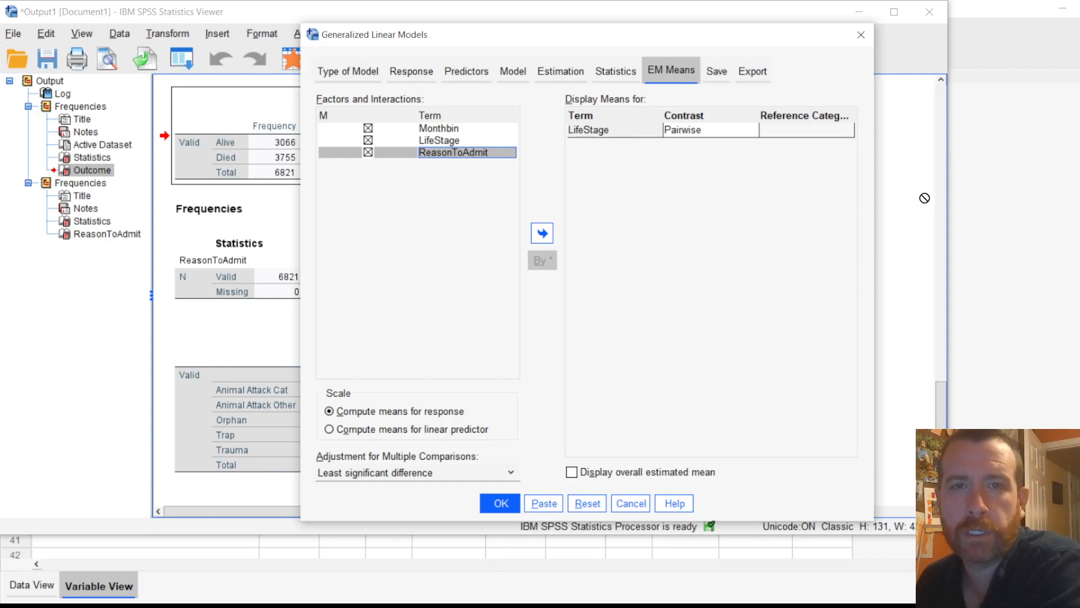
# Step: Run the generalized linear model and maximize the output window
pyautogui.click(502, 506)
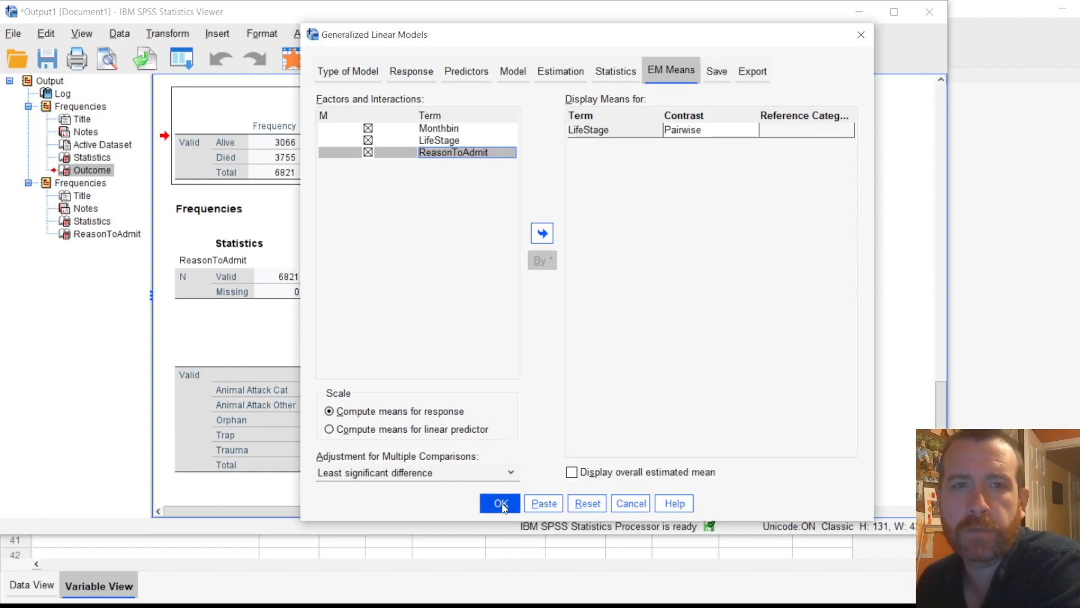
pyautogui.click(512, 503)
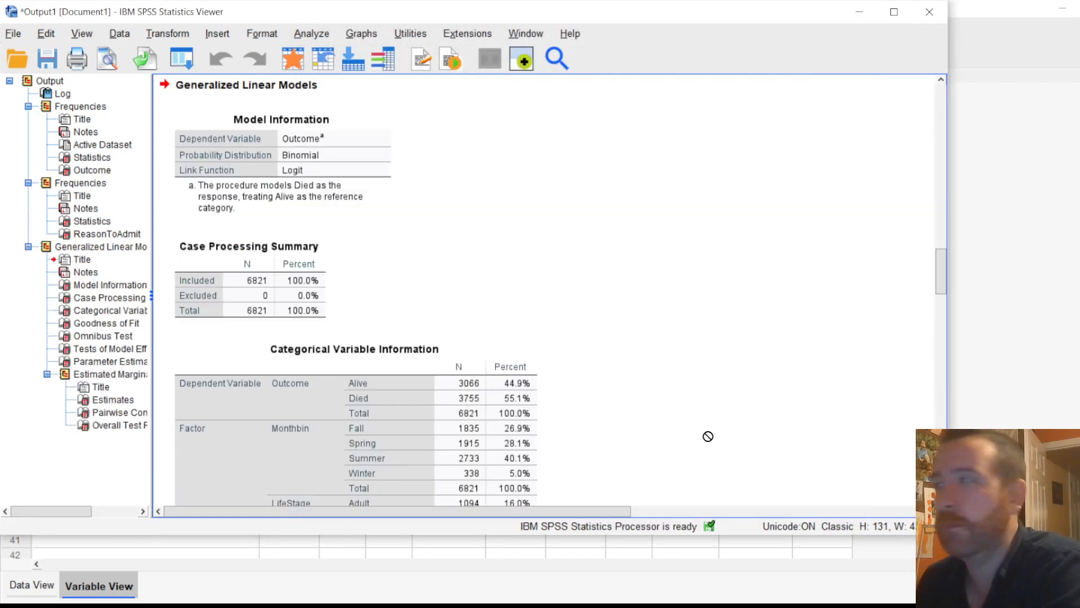
pyautogui.click(894, 12)
pyautogui.scroll(3, 788, 388)
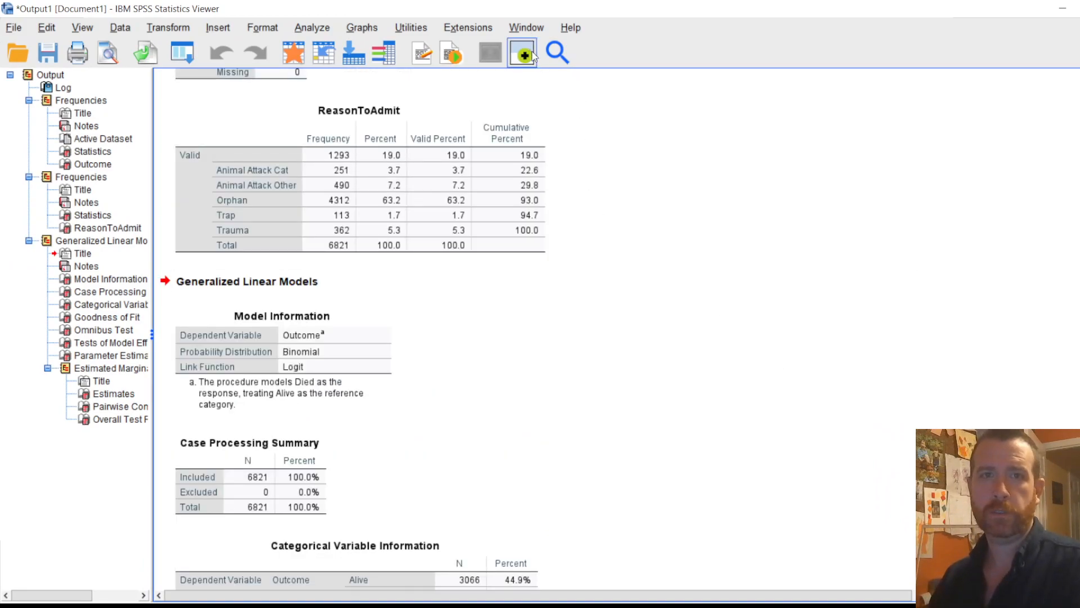
pyautogui.click(574, 28)
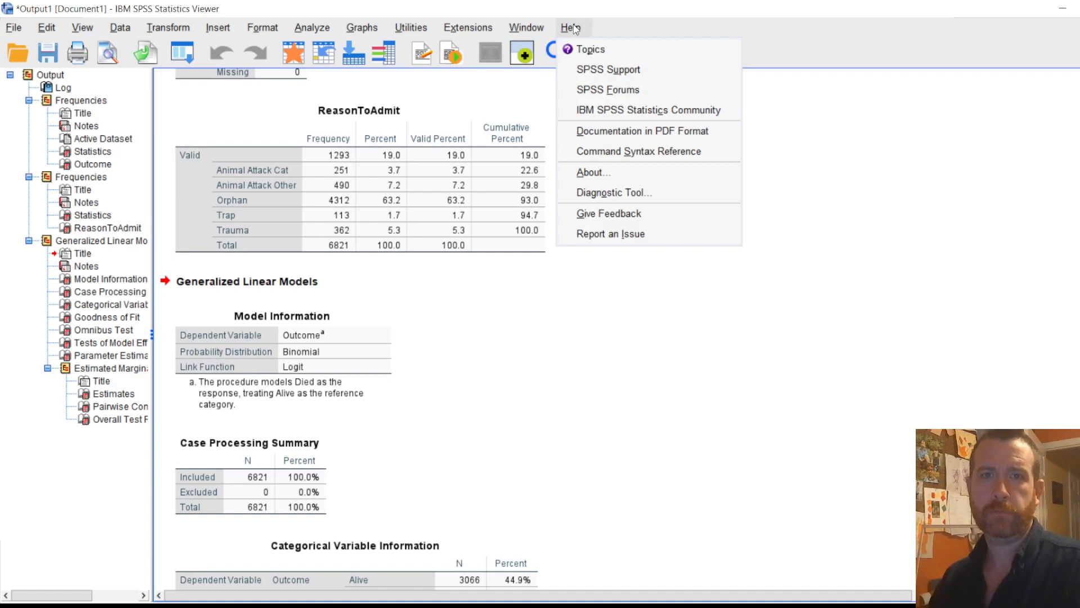
pyautogui.moveTo(534, 28)
pyautogui.moveTo(462, 22)
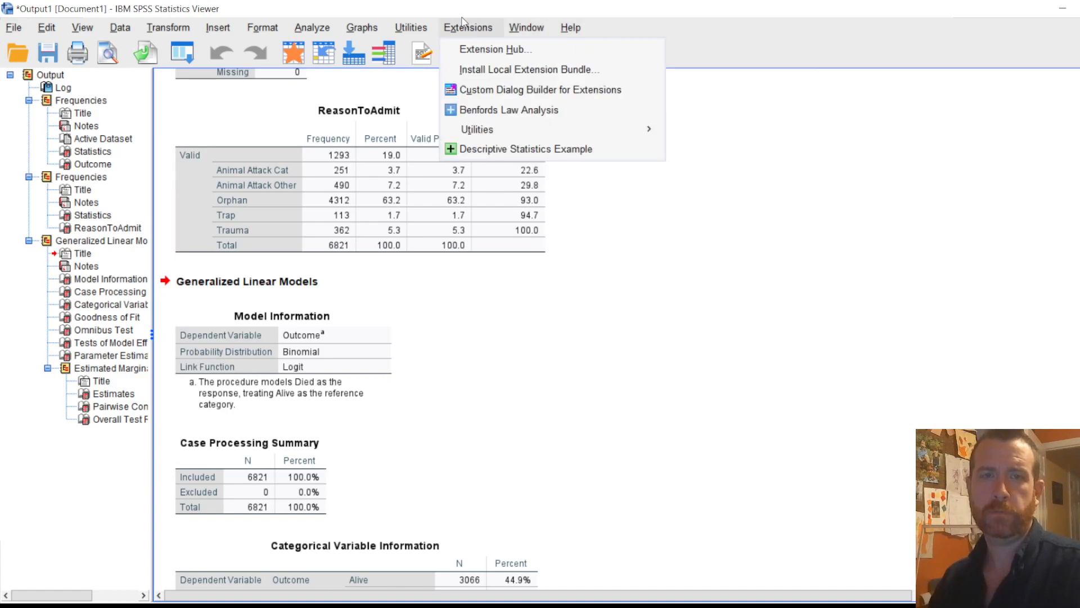
# Step: Examine the generalized linear model output from Model Information through Goodness of Fit and Omnibus Test to Tests of Model Effects
pyautogui.scroll(-5, 668, 441)
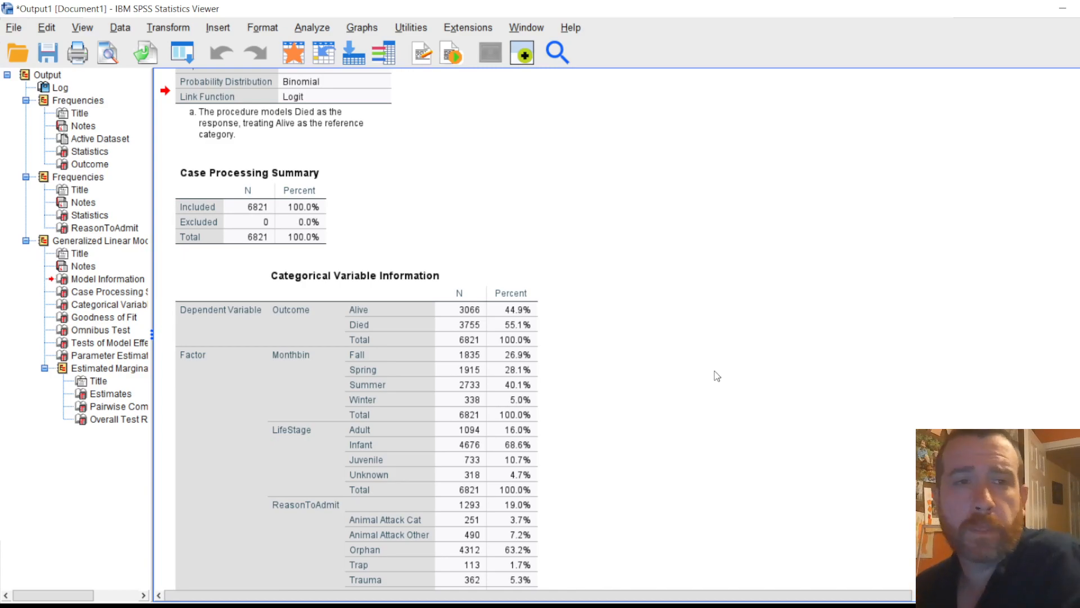
pyautogui.scroll(1, 709, 365)
pyautogui.scroll(2, 707, 359)
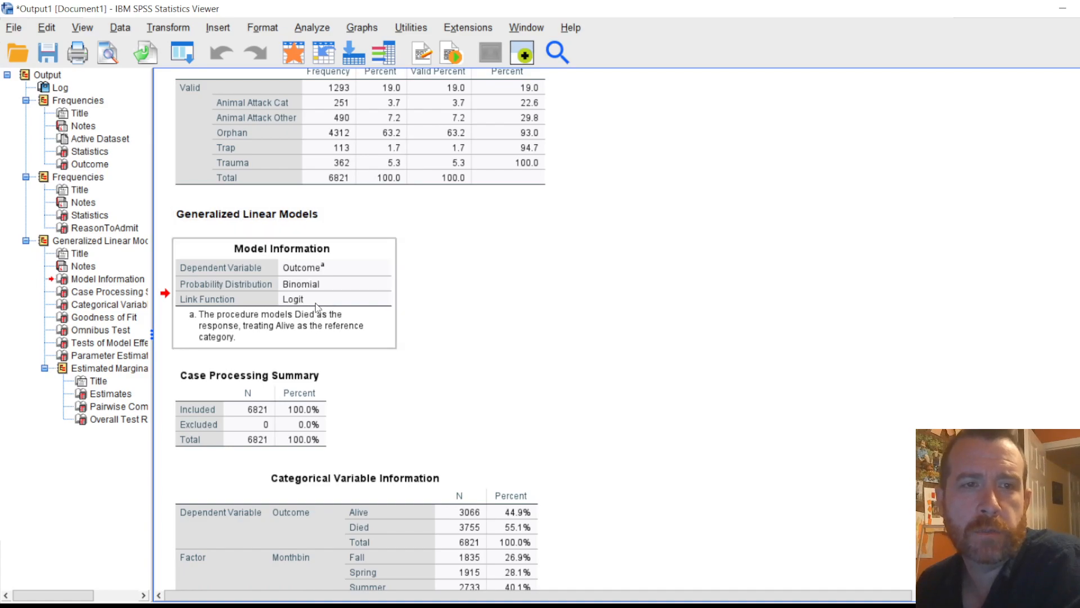
pyautogui.scroll(-3, 326, 382)
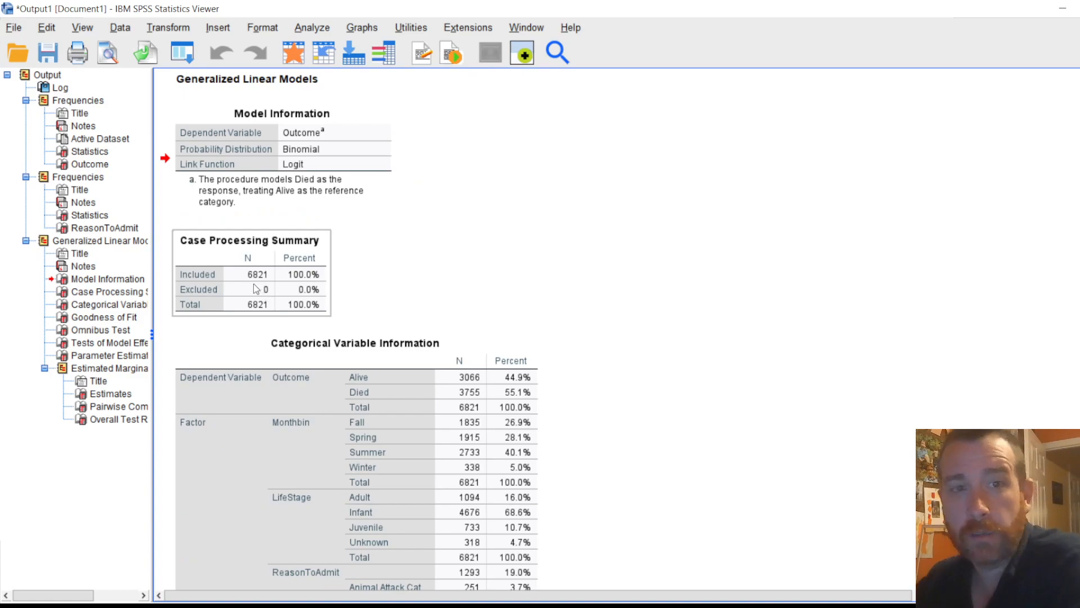
pyautogui.scroll(-3, 256, 289)
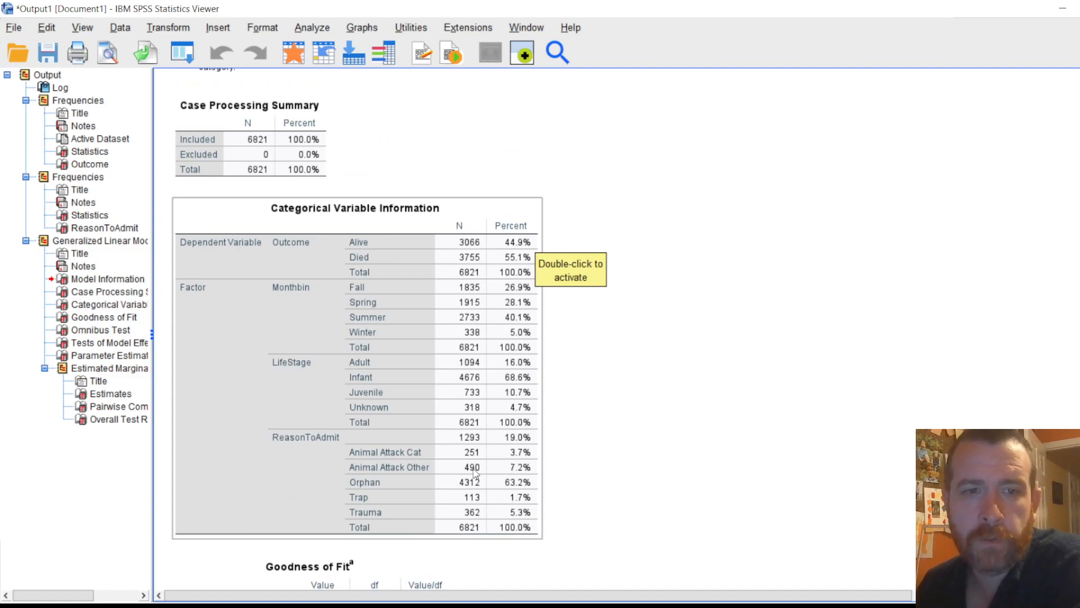
pyautogui.scroll(-3, 514, 484)
pyautogui.scroll(-2, 519, 485)
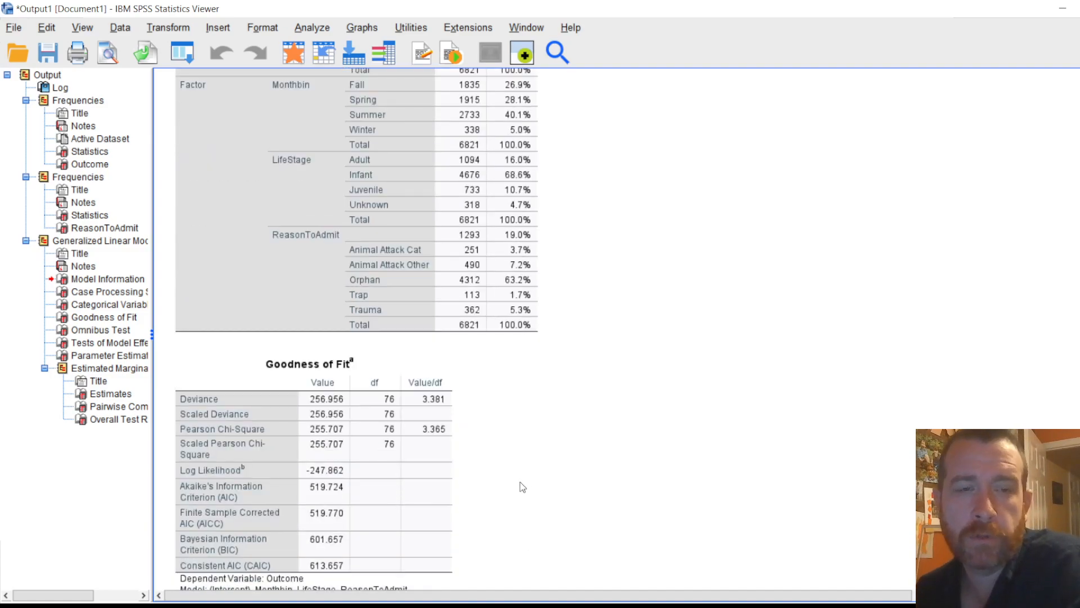
pyautogui.scroll(-2, 526, 501)
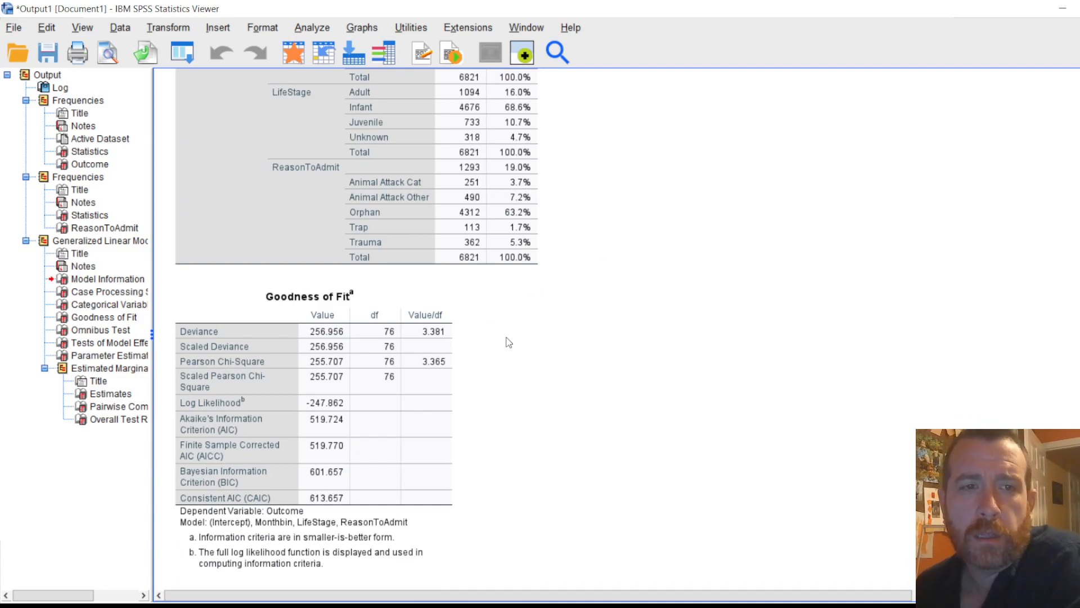
pyautogui.scroll(-1, 388, 387)
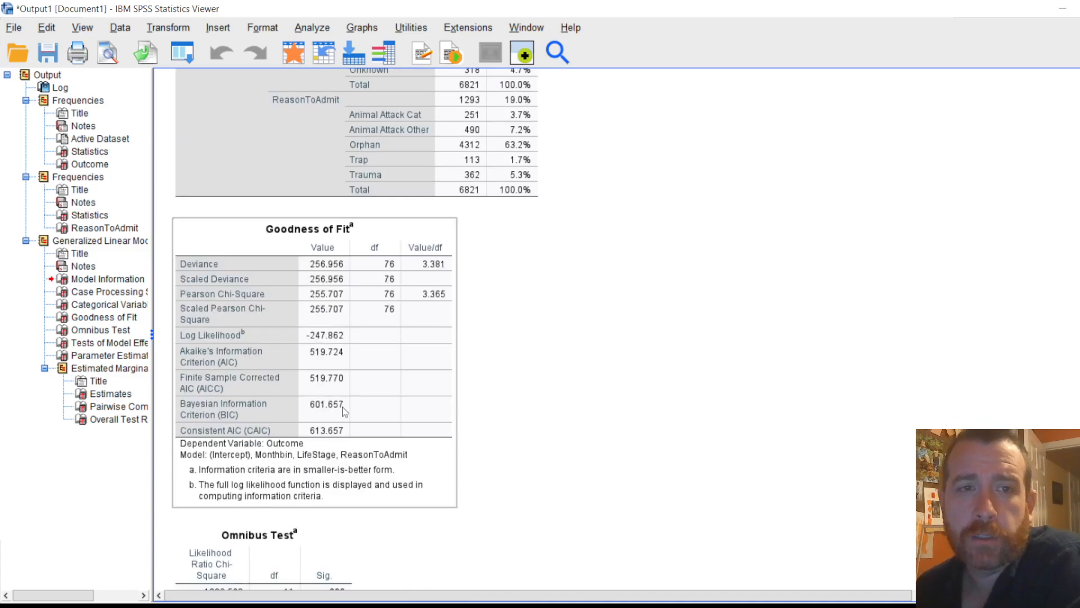
pyautogui.scroll(-1, 409, 378)
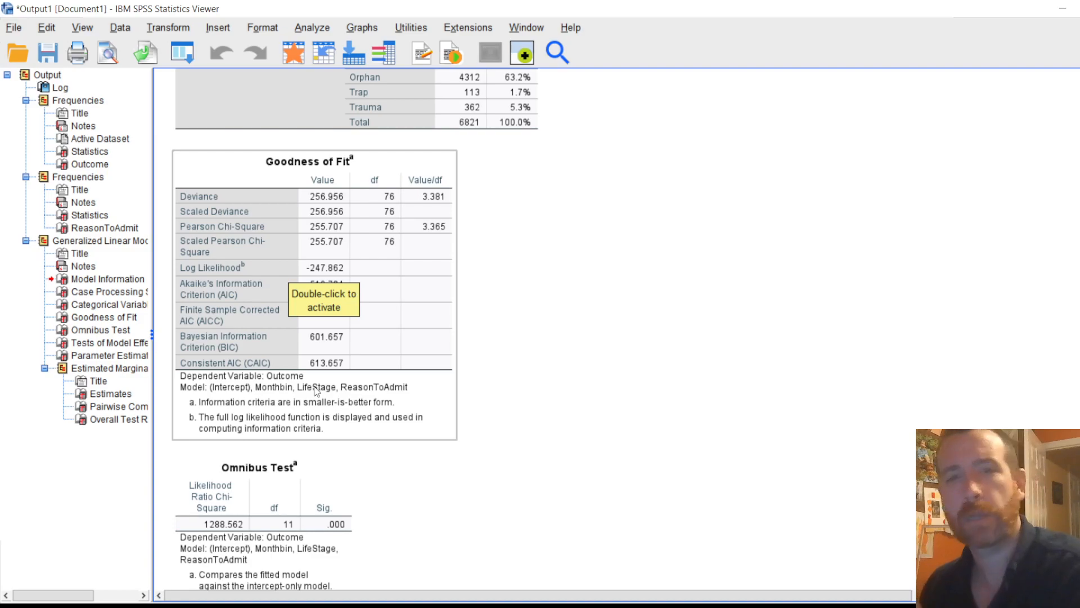
pyautogui.scroll(-3, 499, 425)
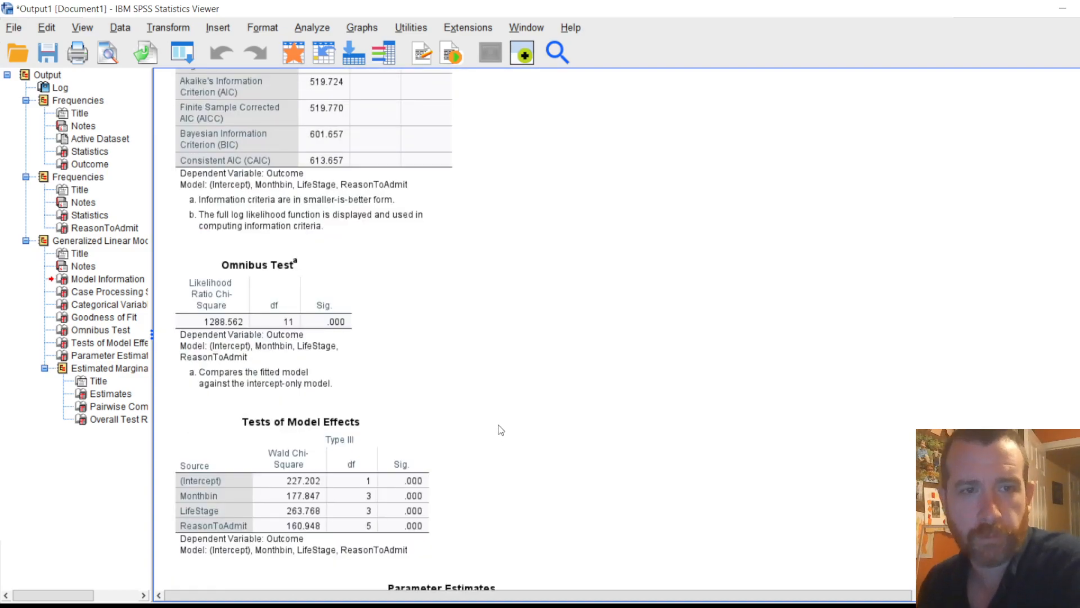
# Step: Review the Omnibus Test and the significance of Monthbin, LifeStage and ReasonToAdmit in the Tests of Model Effects table
pyautogui.scroll(-2, 459, 434)
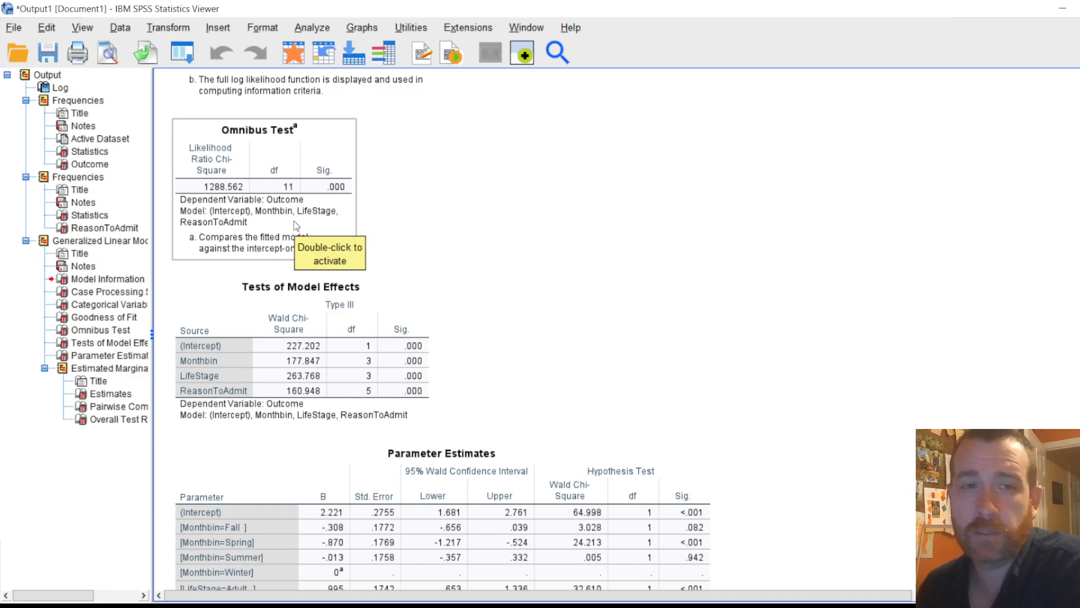
pyautogui.scroll(-5, 371, 207)
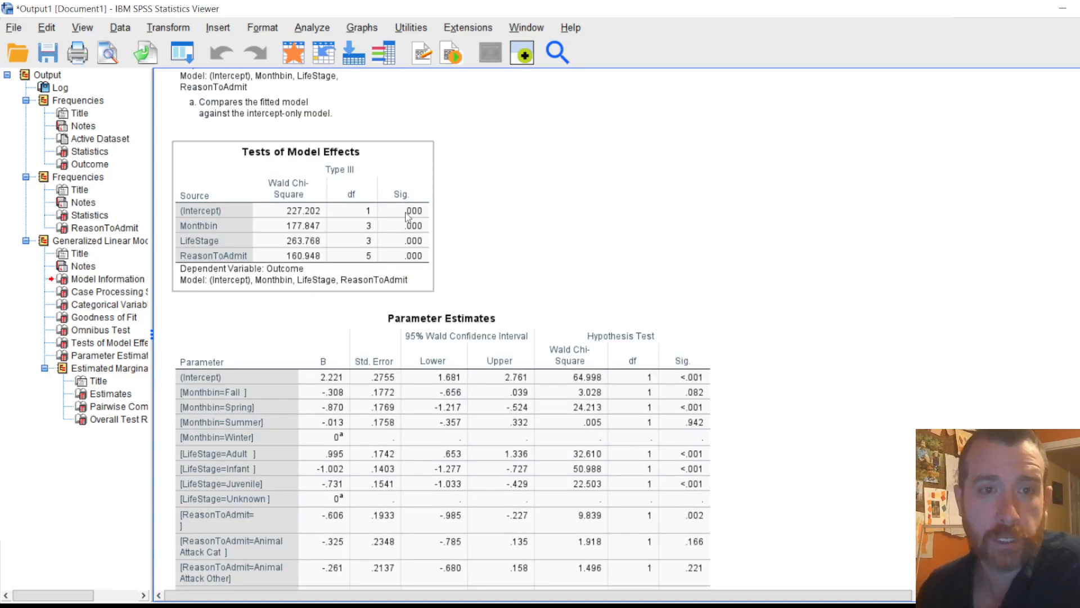
pyautogui.scroll(-5, 423, 261)
pyautogui.scroll(5, 423, 260)
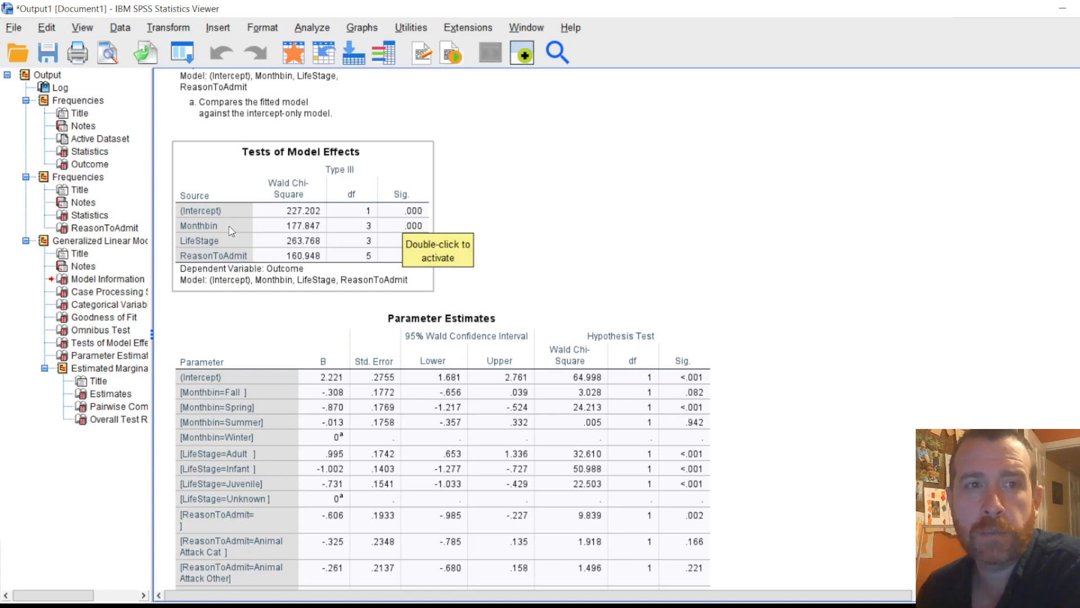
pyautogui.click(186, 58)
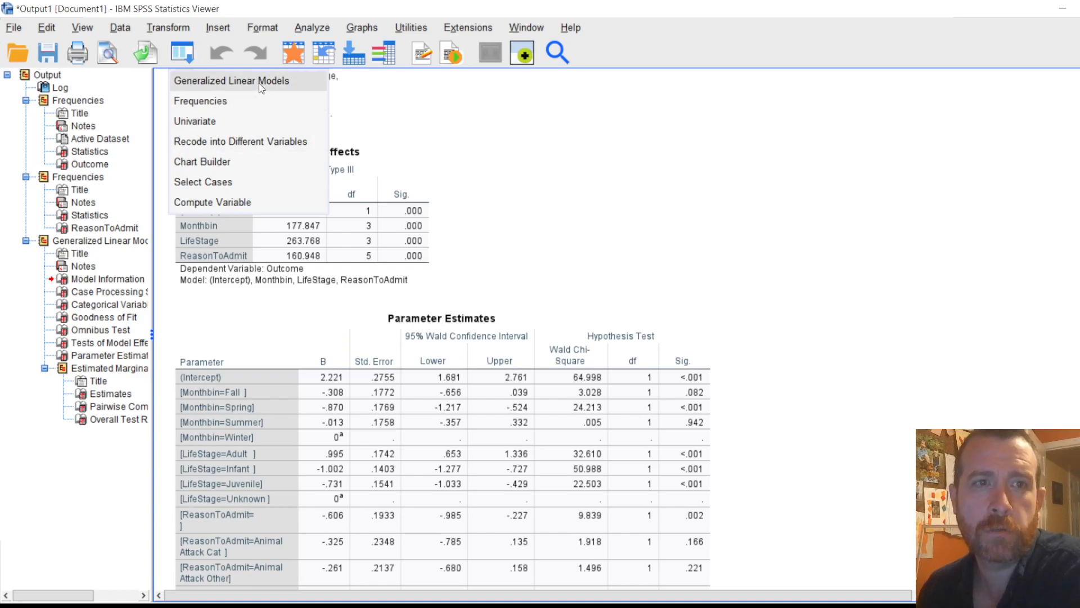
pyautogui.click(529, 331)
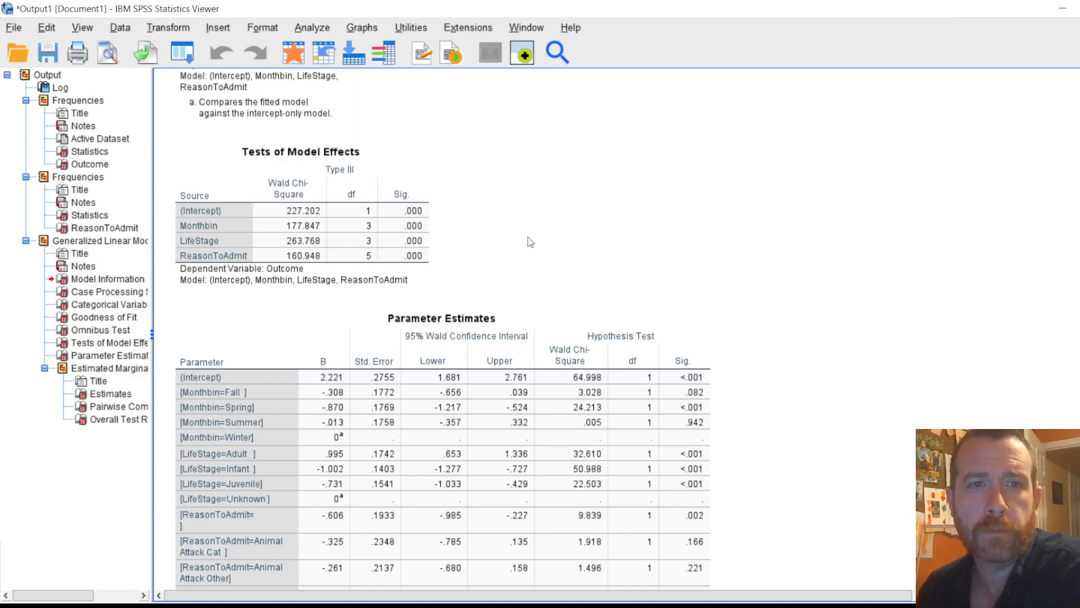
pyautogui.click(377, 281)
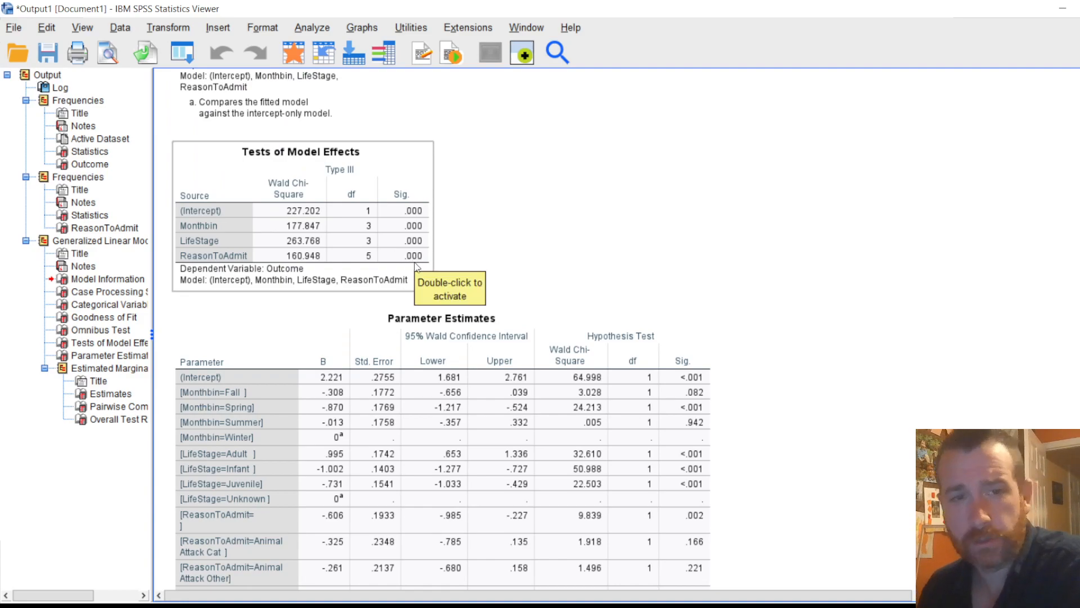
pyautogui.scroll(-2, 269, 265)
pyautogui.click(272, 263)
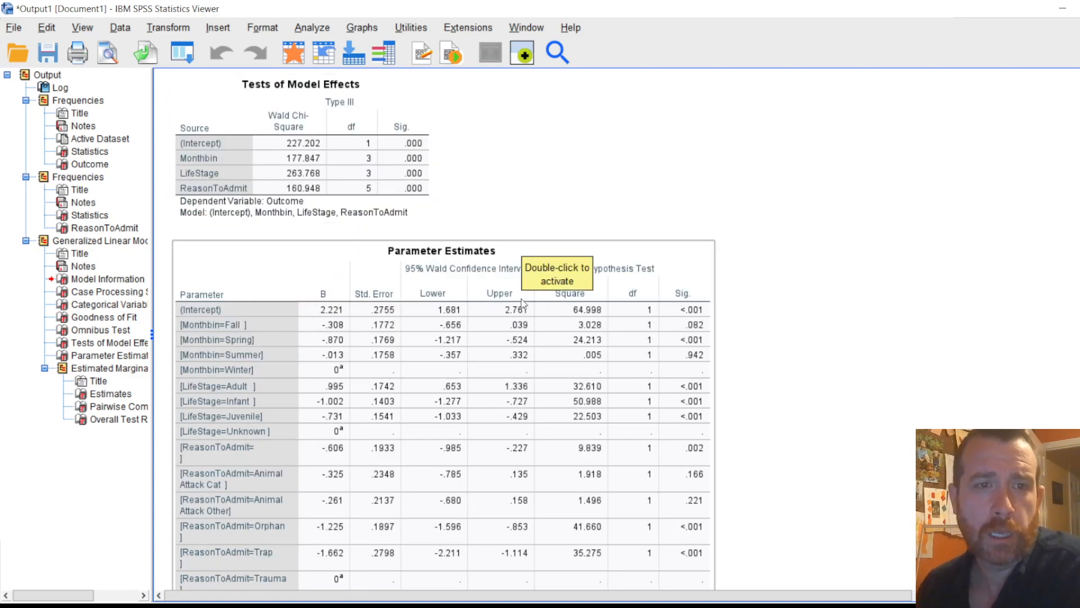
# Step: Examine the Parameter Estimates table, the LifeStage estimated marginal means and their Pairwise Comparisons
pyautogui.scroll(-2, 489, 253)
pyautogui.scroll(-2, 489, 252)
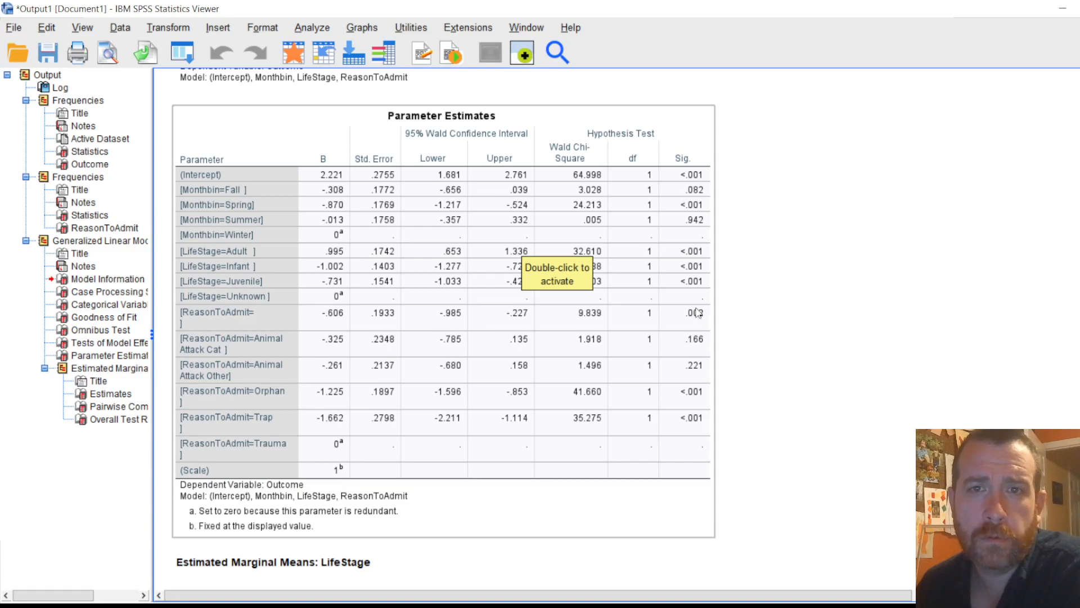
pyautogui.scroll(-10, 682, 365)
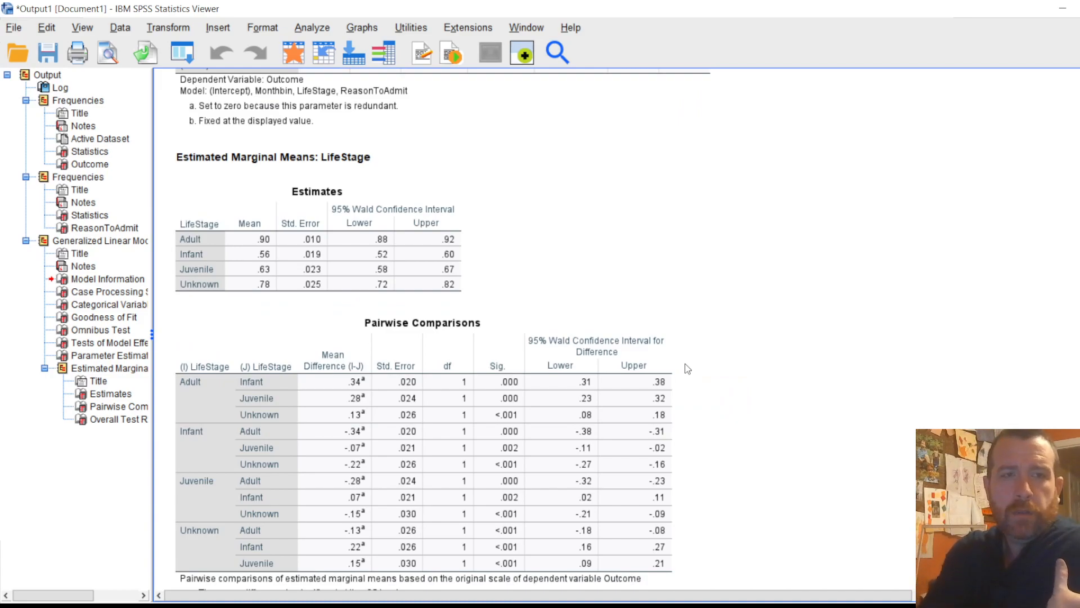
pyautogui.click(658, 374)
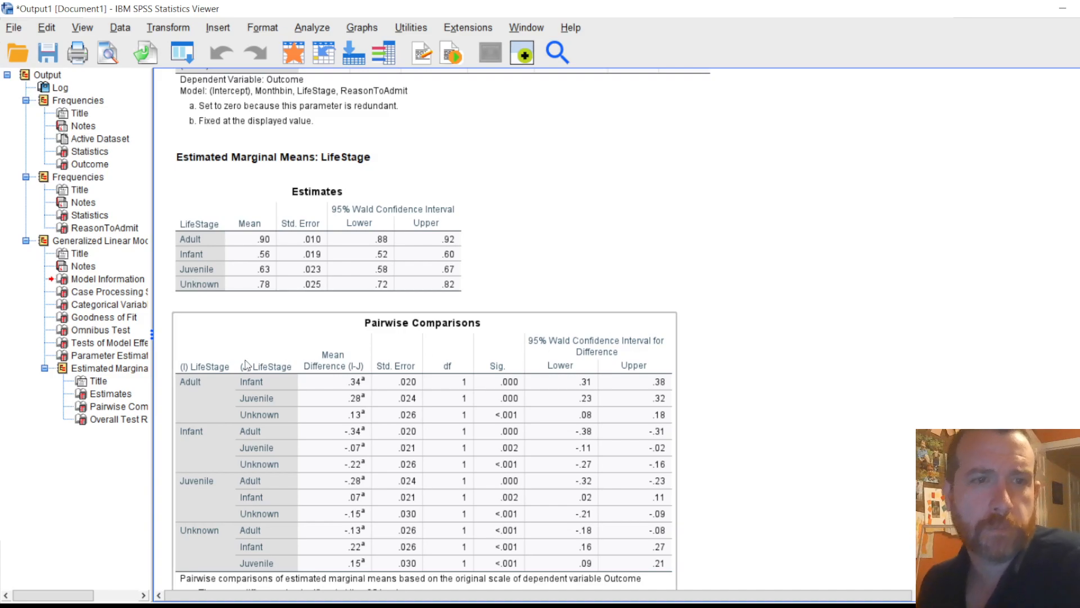
pyautogui.click(251, 264)
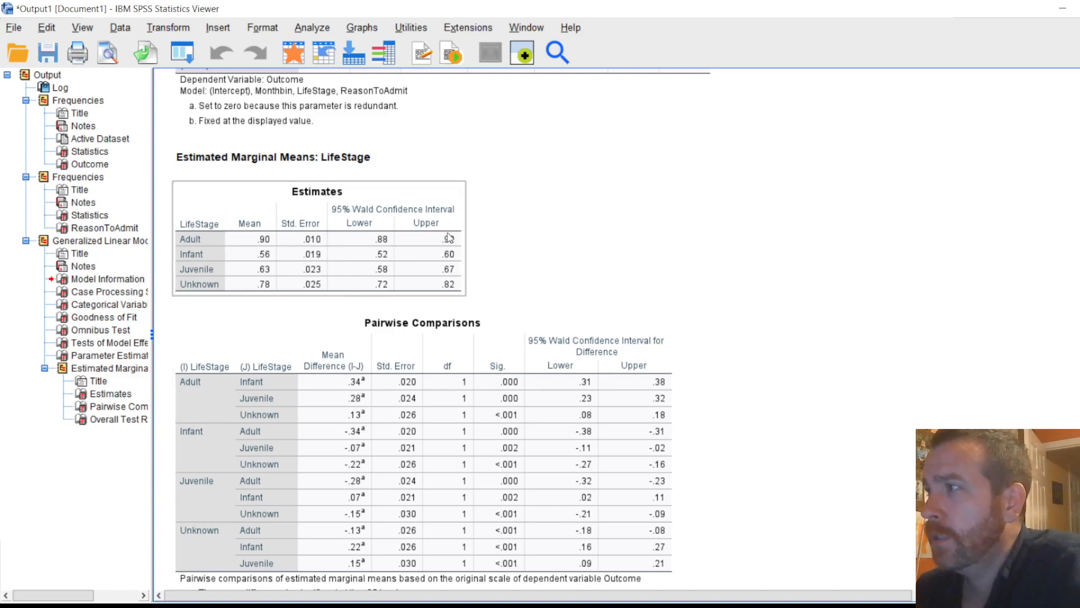
pyautogui.click(165, 308)
pyautogui.click(414, 248)
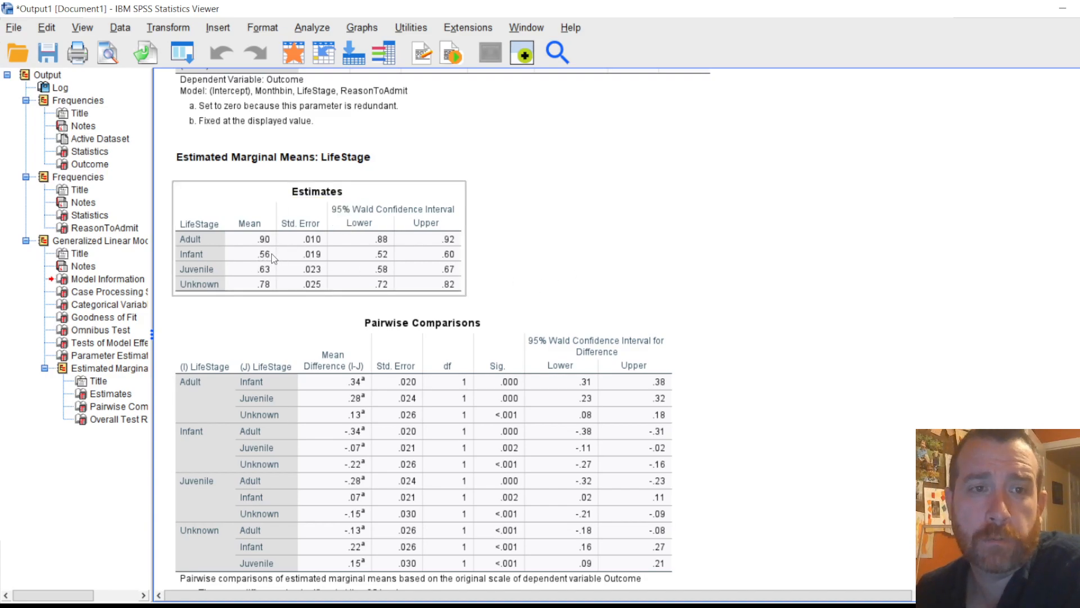
pyautogui.click(312, 25)
pyautogui.moveTo(284, 31)
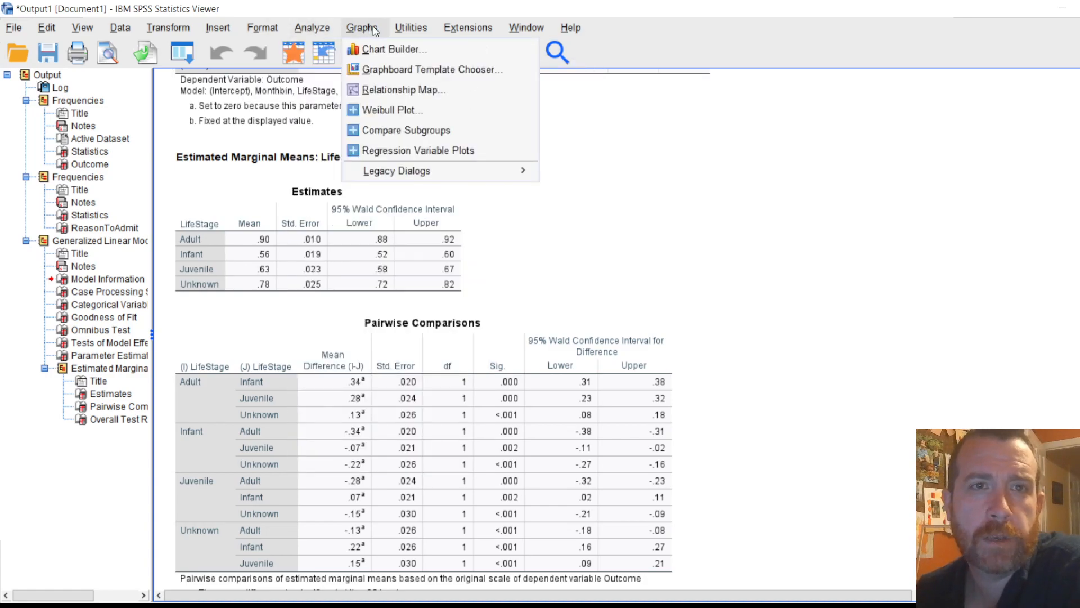
pyautogui.moveTo(341, 33)
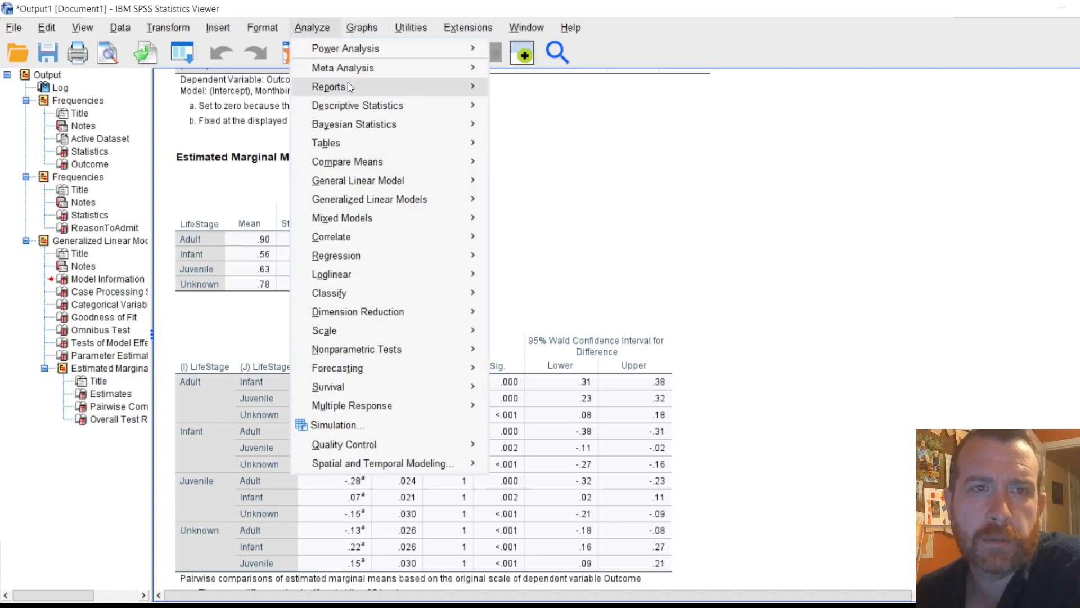
pyautogui.moveTo(355, 69)
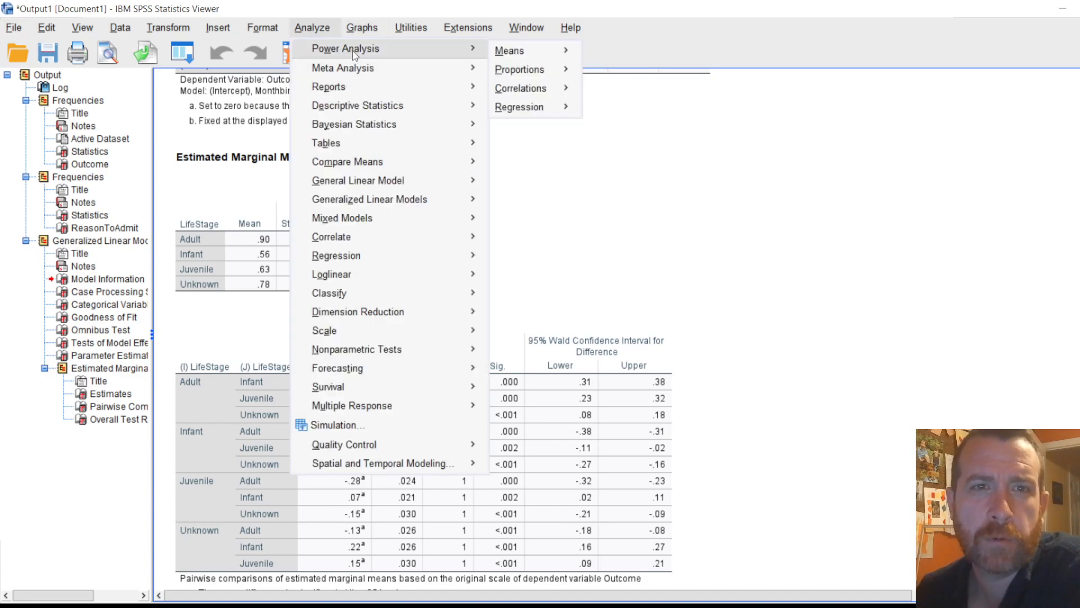
pyautogui.moveTo(484, 108)
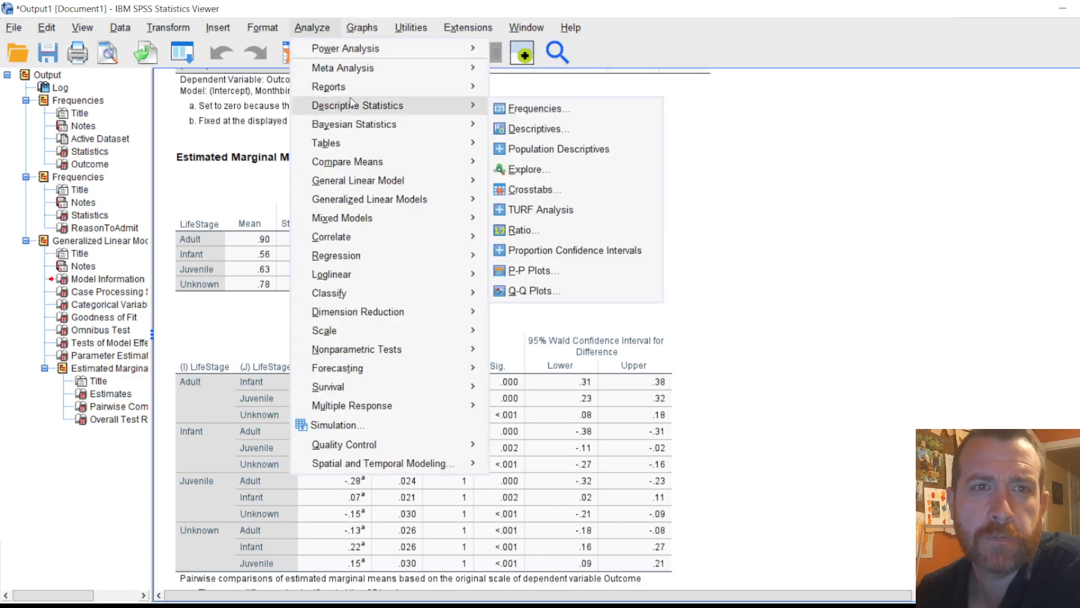
pyautogui.click(528, 125)
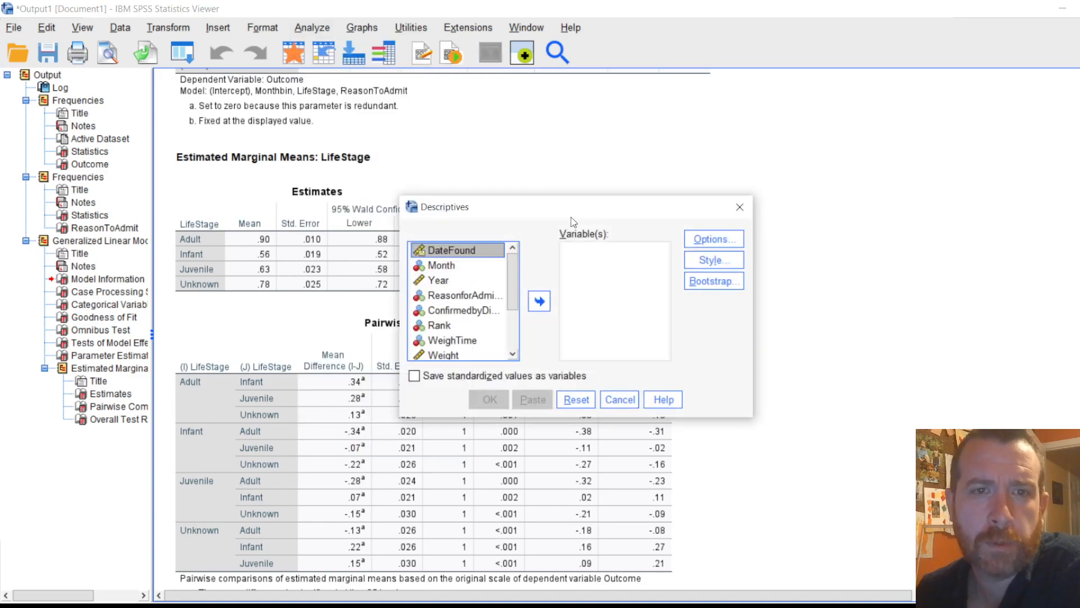
pyautogui.click(620, 399)
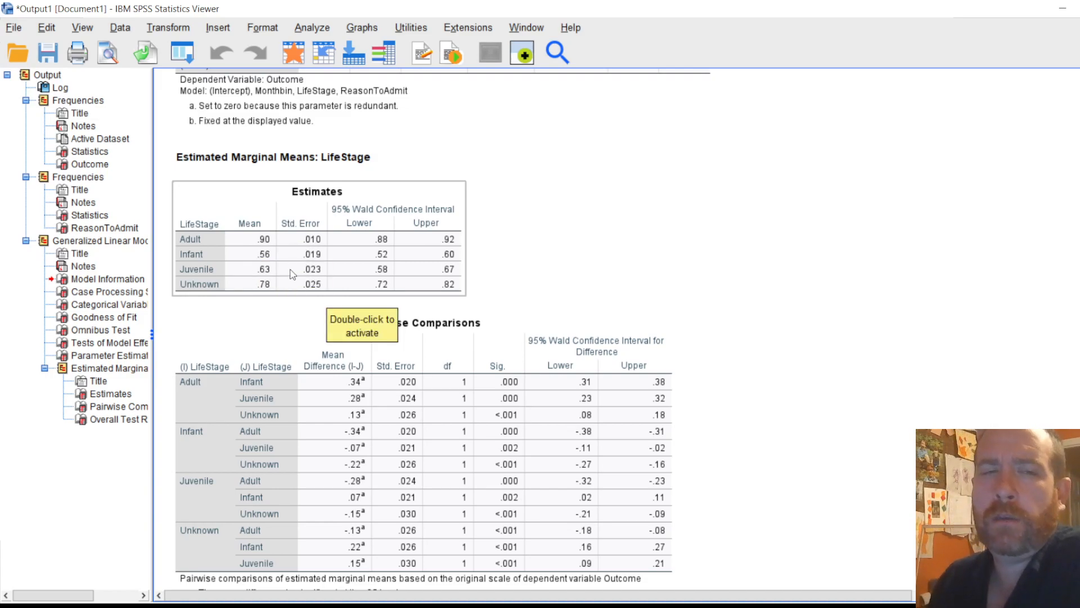
# Step: Set up Recode into Same Variables for the Outcome variable and open its old and new values definition
pyautogui.click(169, 28)
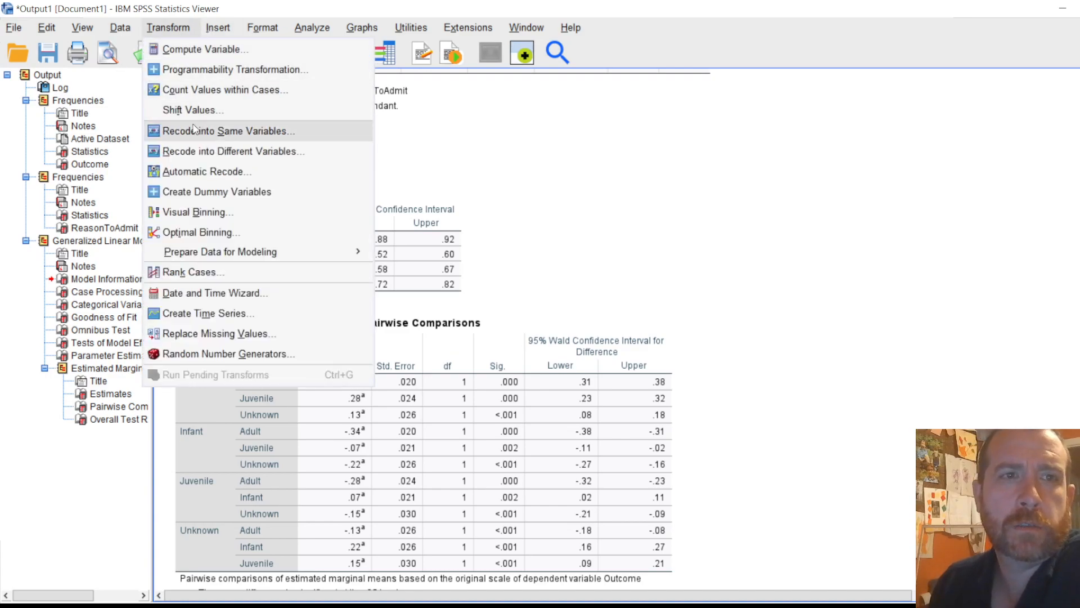
pyautogui.click(266, 133)
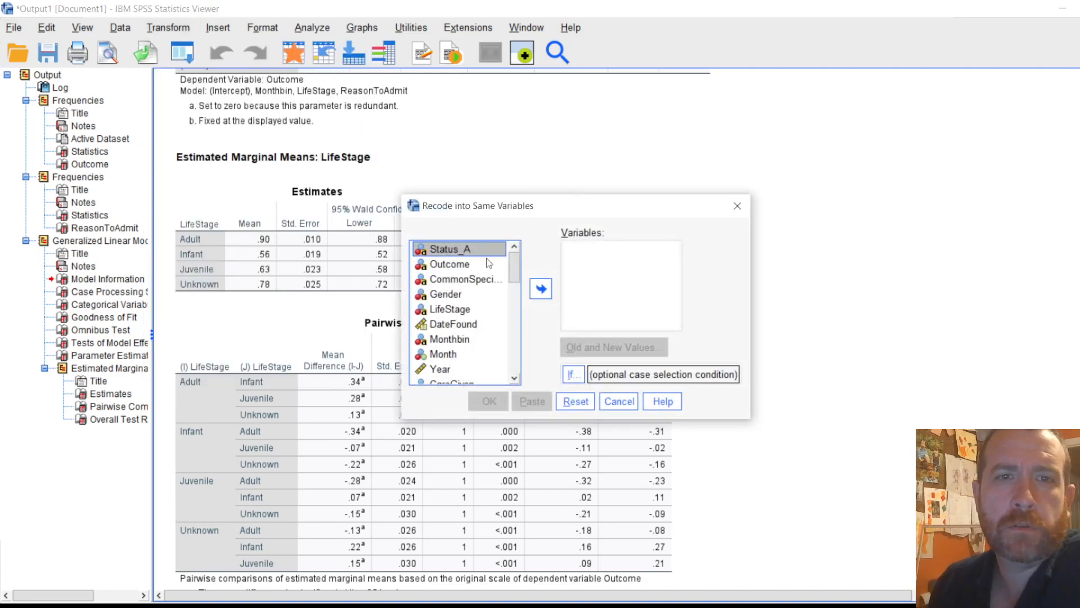
pyautogui.click(469, 264)
pyautogui.click(542, 289)
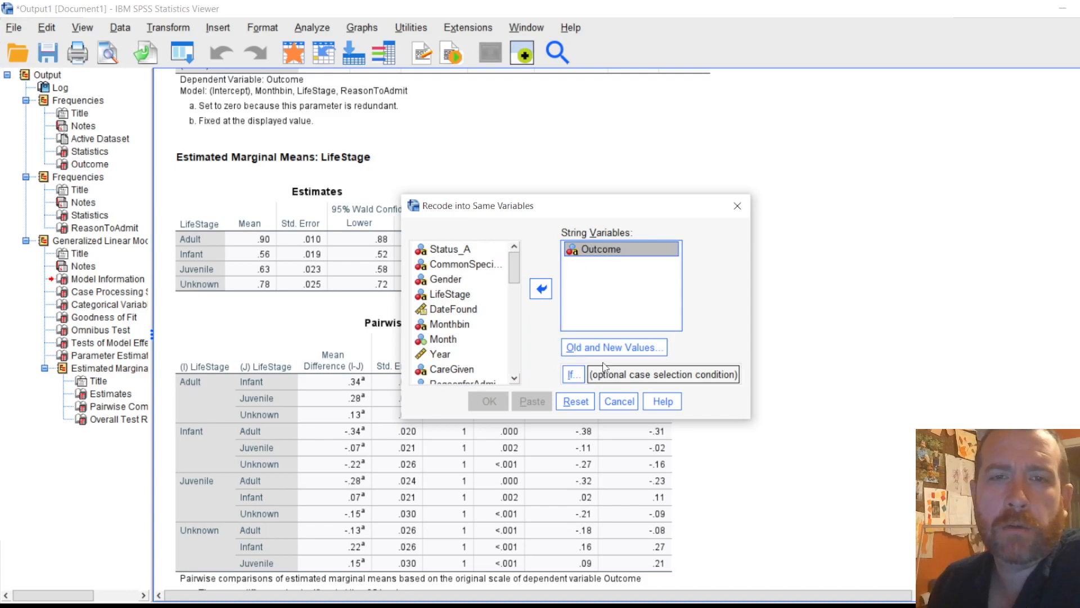
pyautogui.click(616, 352)
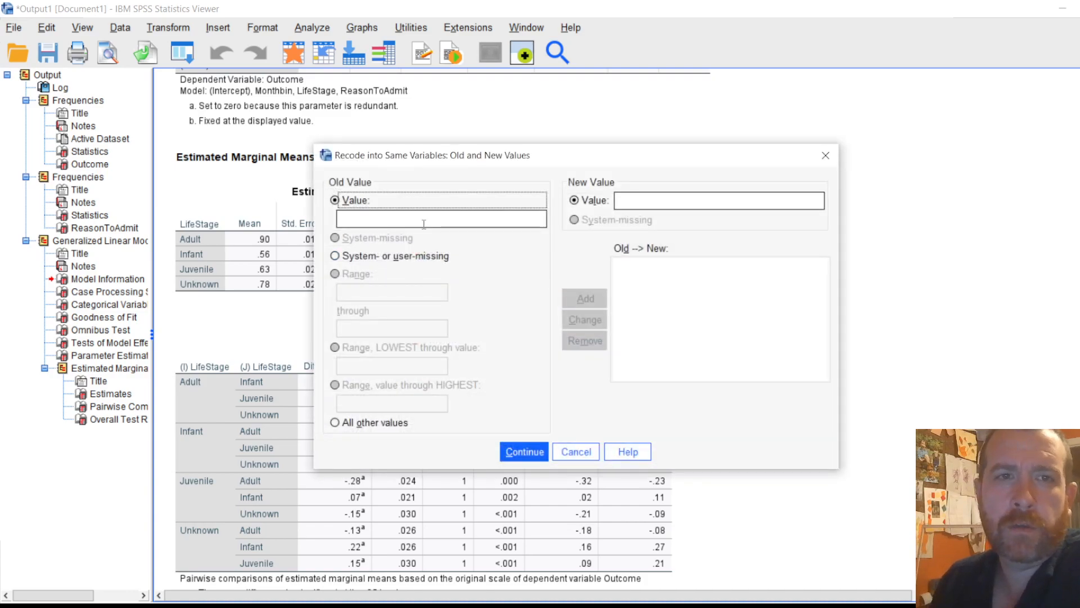
pyautogui.click(423, 224)
pyautogui.write('Alive')
pyautogui.click(636, 201)
pyautogui.write('1')
pyautogui.click(585, 298)
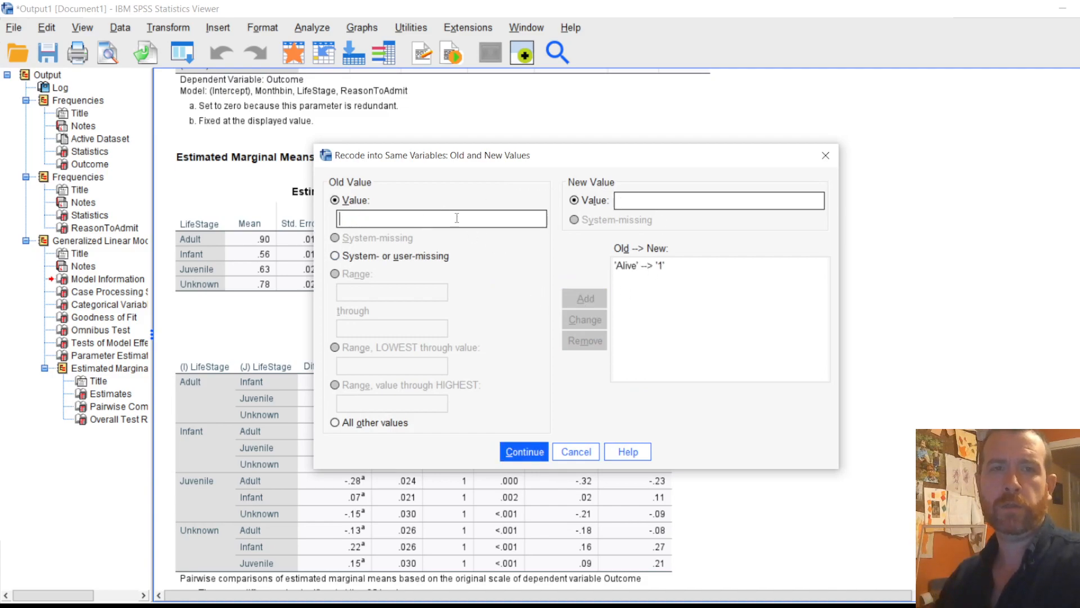
pyautogui.write('Dead')
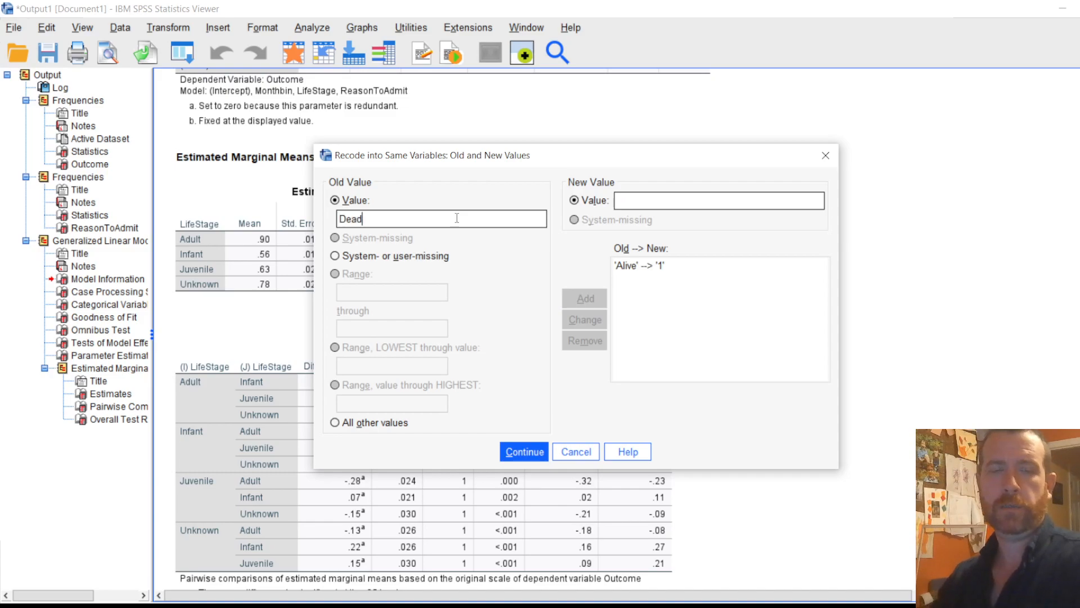
pyautogui.press('Tab')
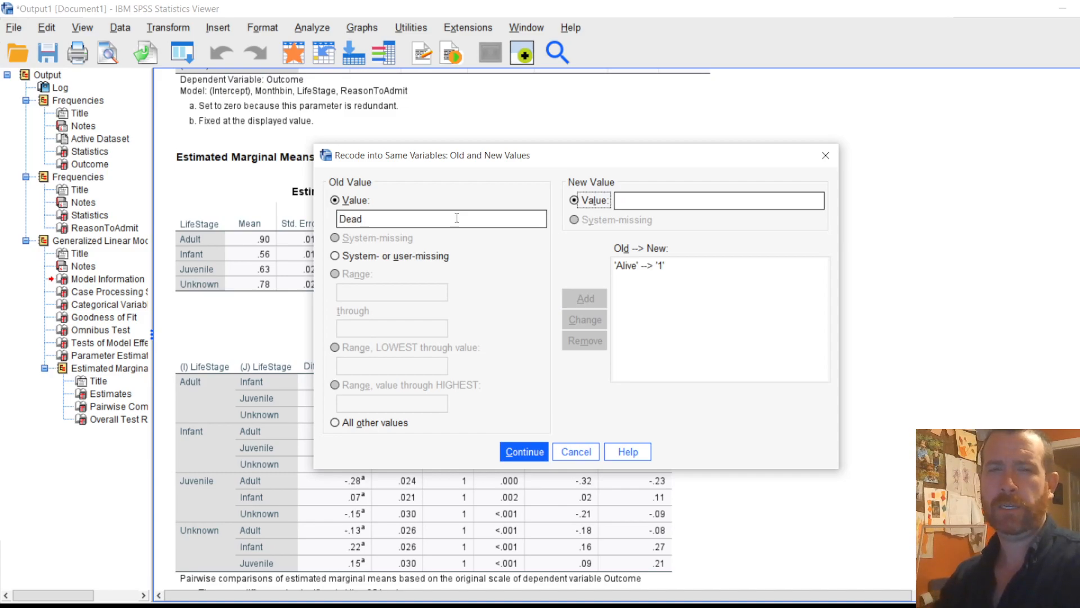
pyautogui.doubleClick(353, 218)
pyautogui.write('die')
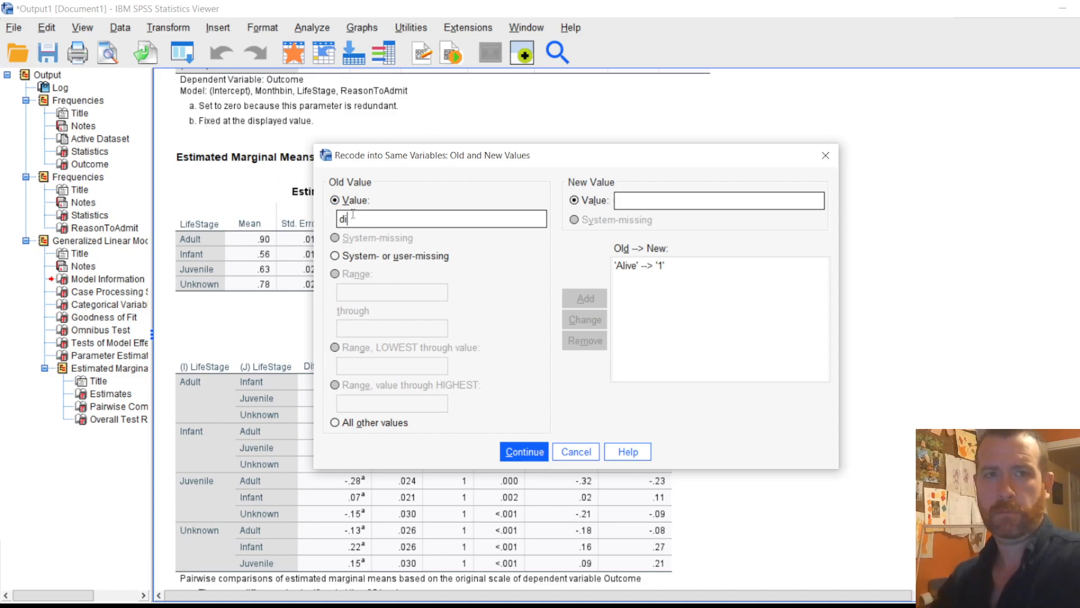
pyautogui.write('d')
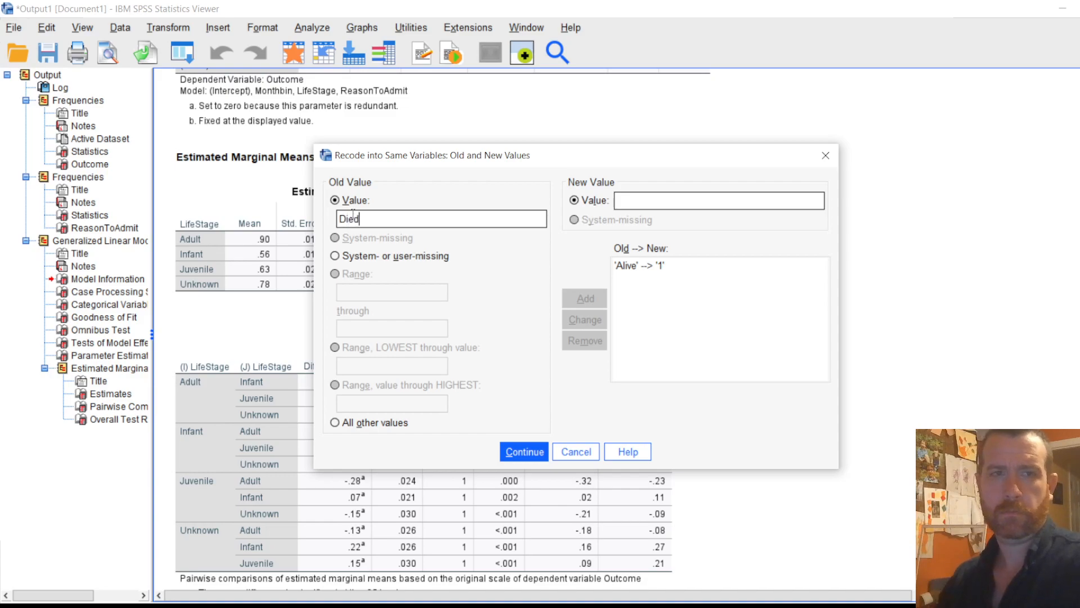
pyautogui.click(826, 155)
# Step: Switch to the Data Editor and check how the values of the Outcome variable are spelled in the dataset
pyautogui.scroll(10, 336, 193)
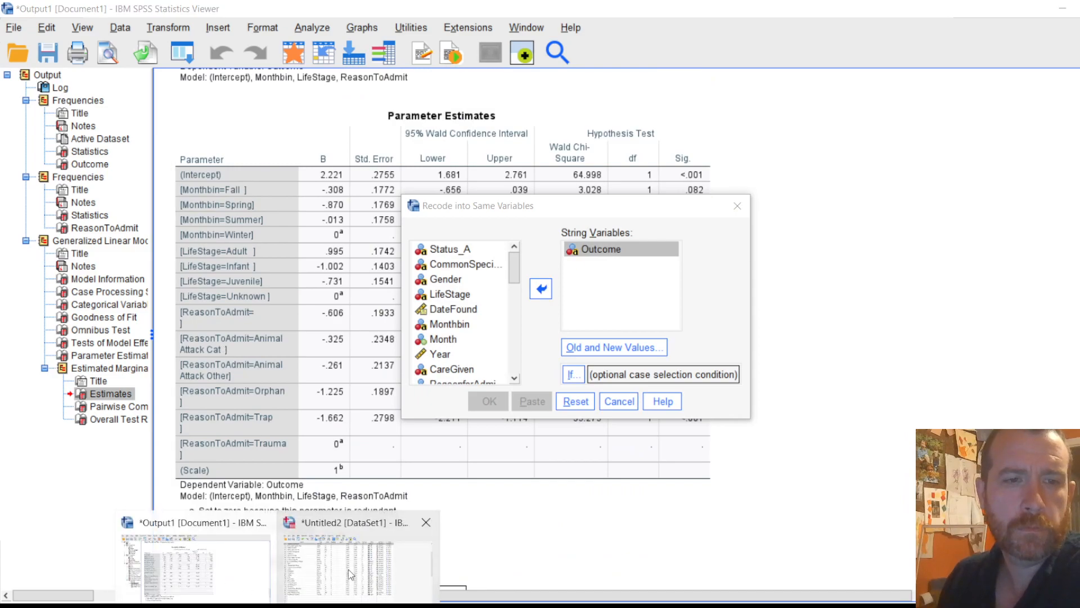
pyautogui.click(349, 557)
pyautogui.click(32, 585)
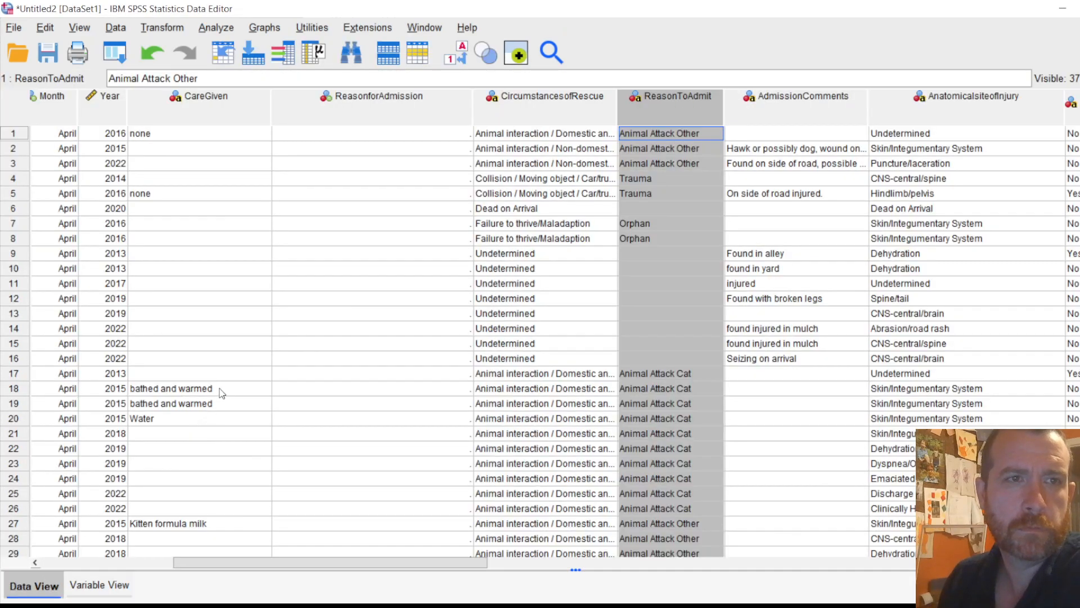
pyautogui.moveTo(388, 563); pyautogui.dragTo(190, 557)
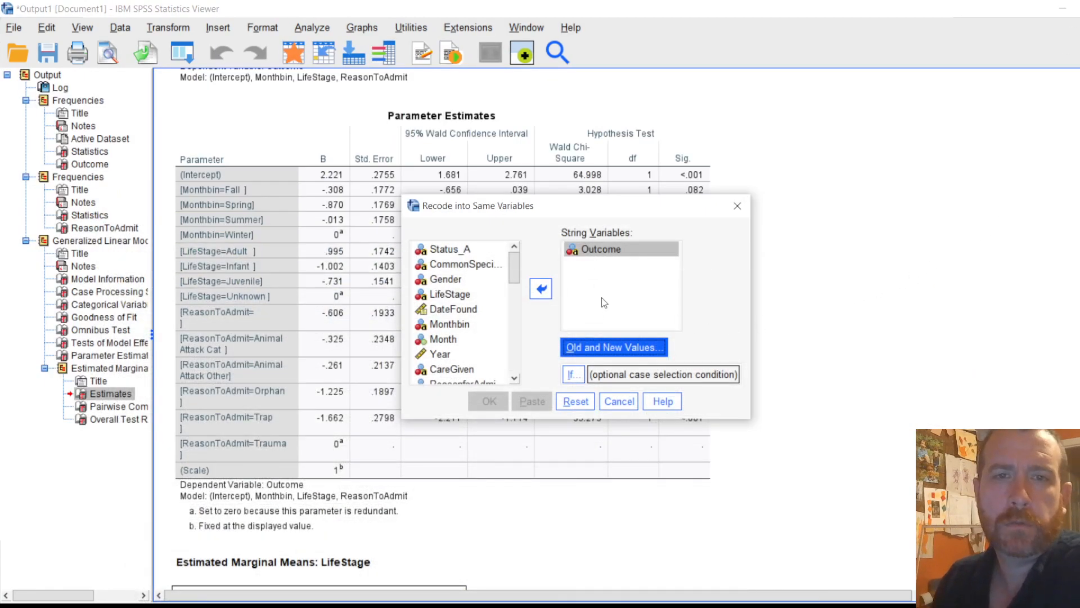
# Step: Reopen the old and new values for Outcome and add a recode of Died to 0
pyautogui.click(650, 348)
pyautogui.click(421, 217)
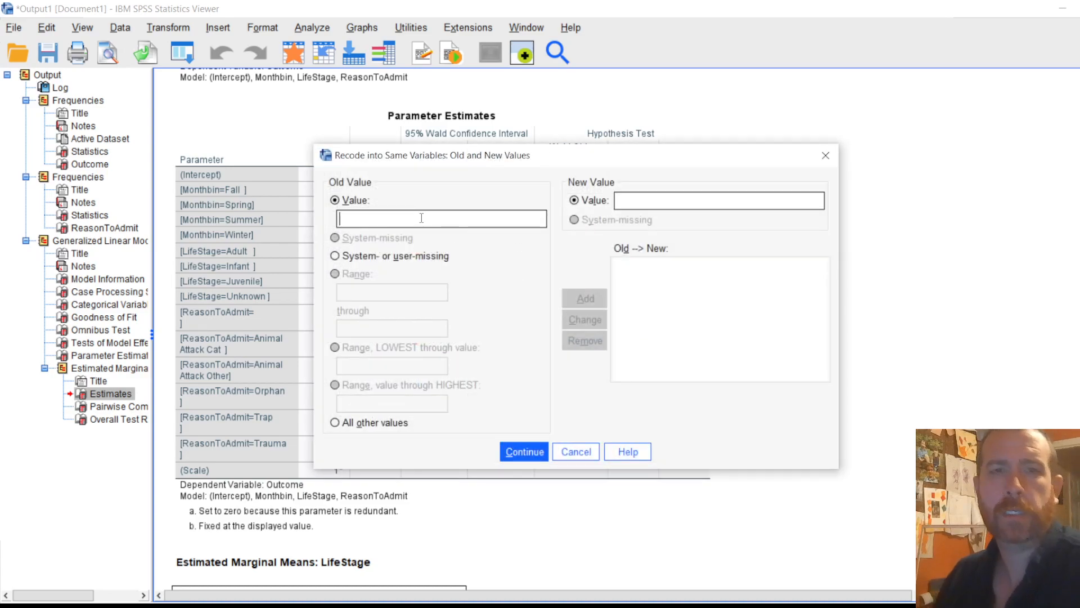
pyautogui.write('Died')
pyautogui.press('Tab')
pyautogui.press('Tab')
pyautogui.write('0')
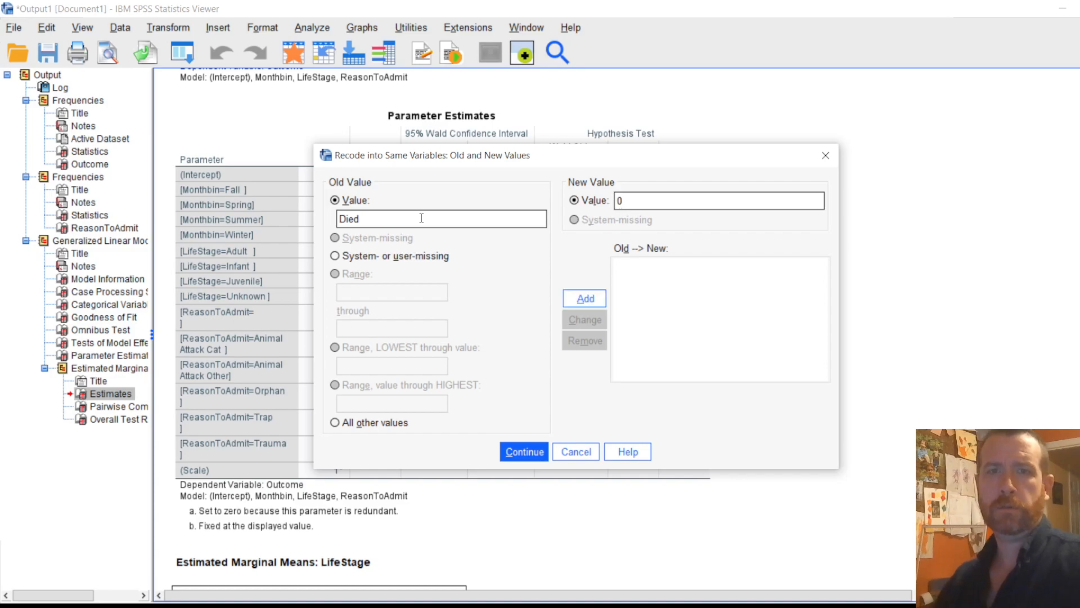
pyautogui.click(569, 298)
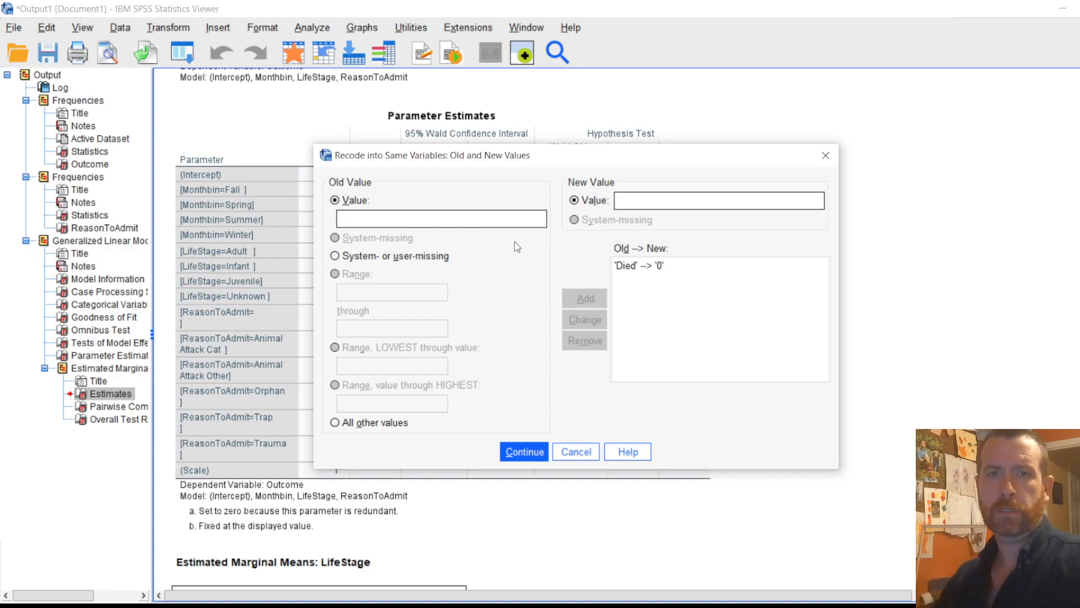
# Step: Add a second recode for Outcome that changes Alive to 1
pyautogui.click(437, 213)
pyautogui.write('Aliva')
pyautogui.press('BackSpace')
pyautogui.write('e')
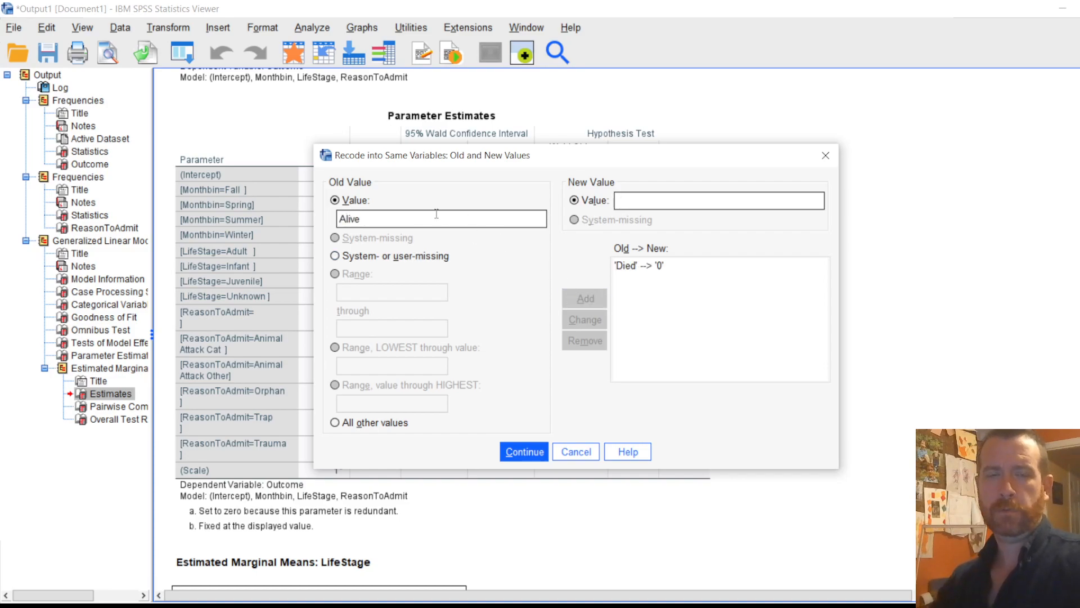
pyautogui.press('Tab')
pyautogui.press('Tab')
pyautogui.write('1')
pyautogui.click(591, 302)
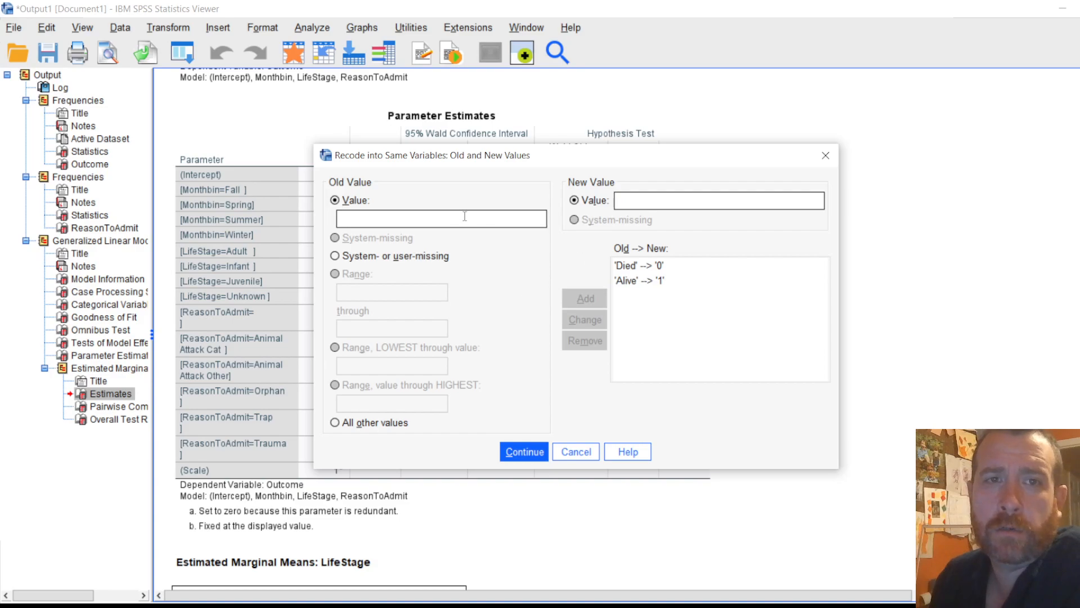
# Step: Apply and run the Outcome recode, and switch to the Data Editor to check the recoded column
pyautogui.click(525, 451)
pyautogui.click(487, 404)
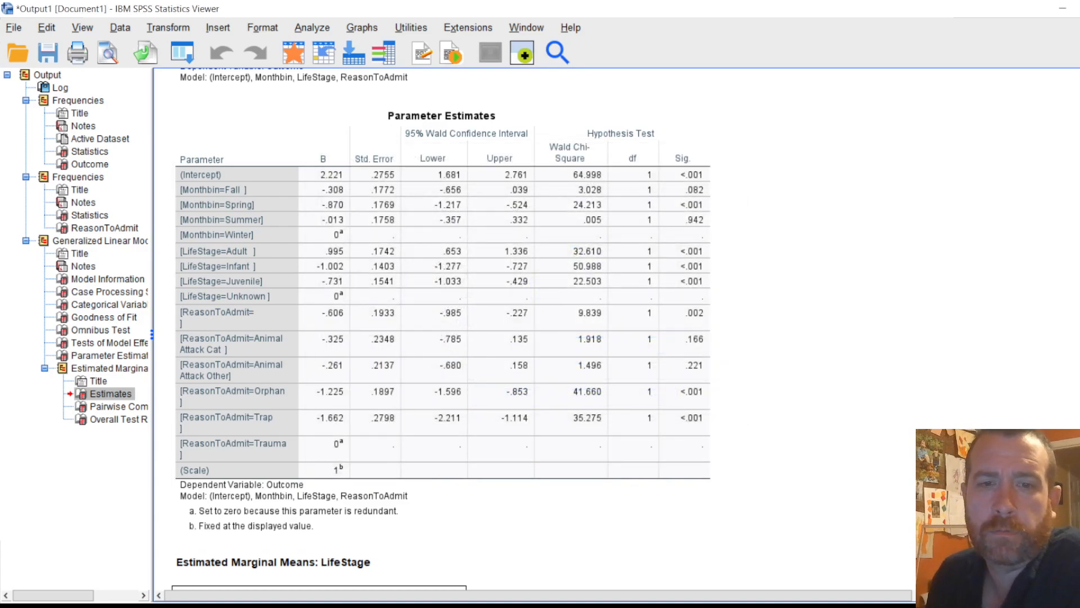
pyautogui.scroll(-6, 532, 332)
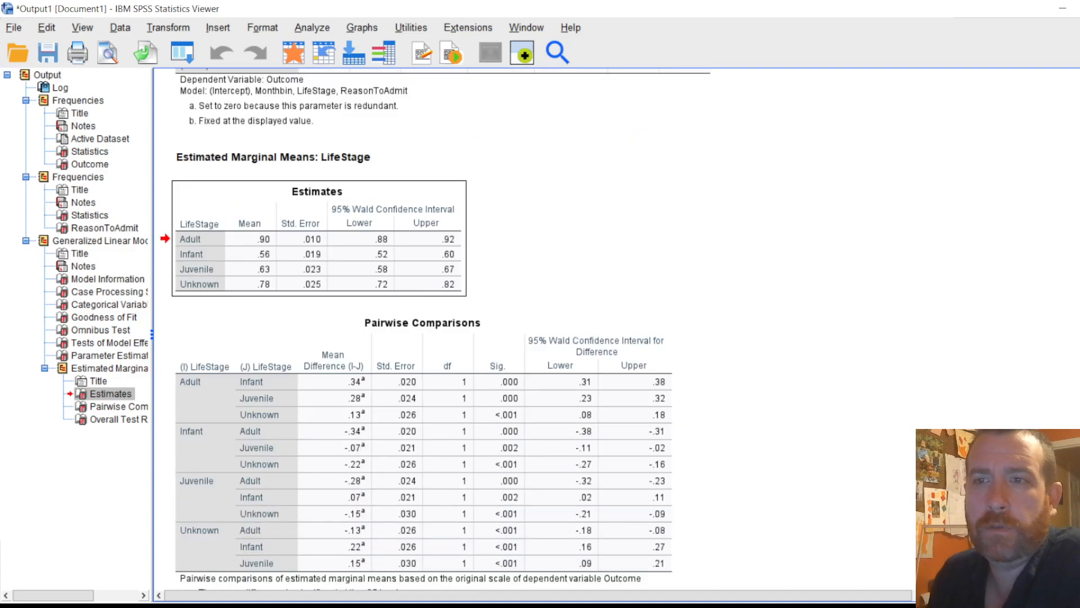
pyautogui.scroll(-3, 462, 512)
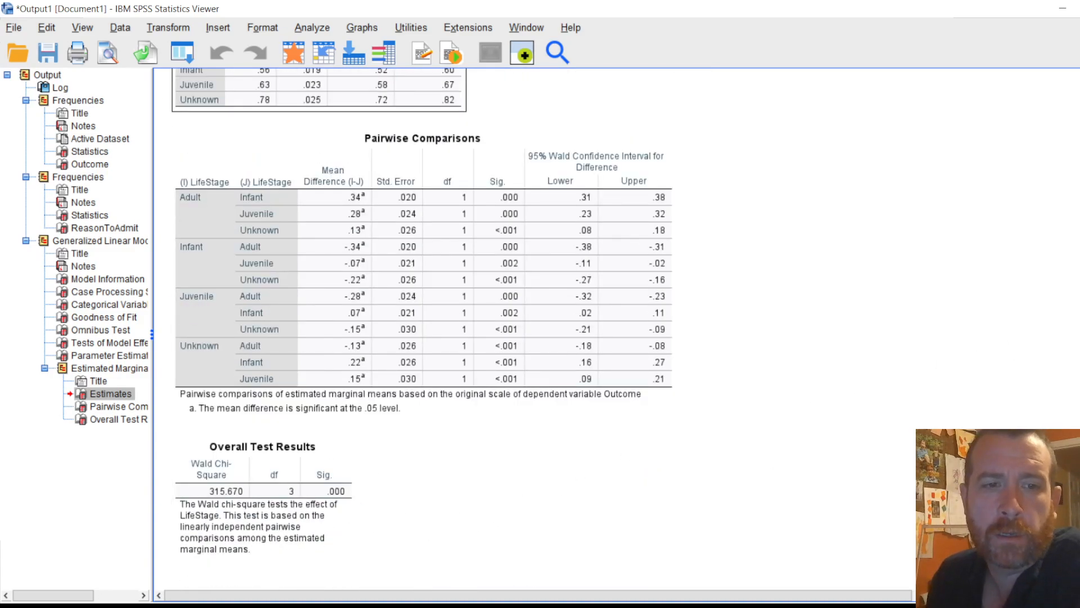
pyautogui.click(313, 585)
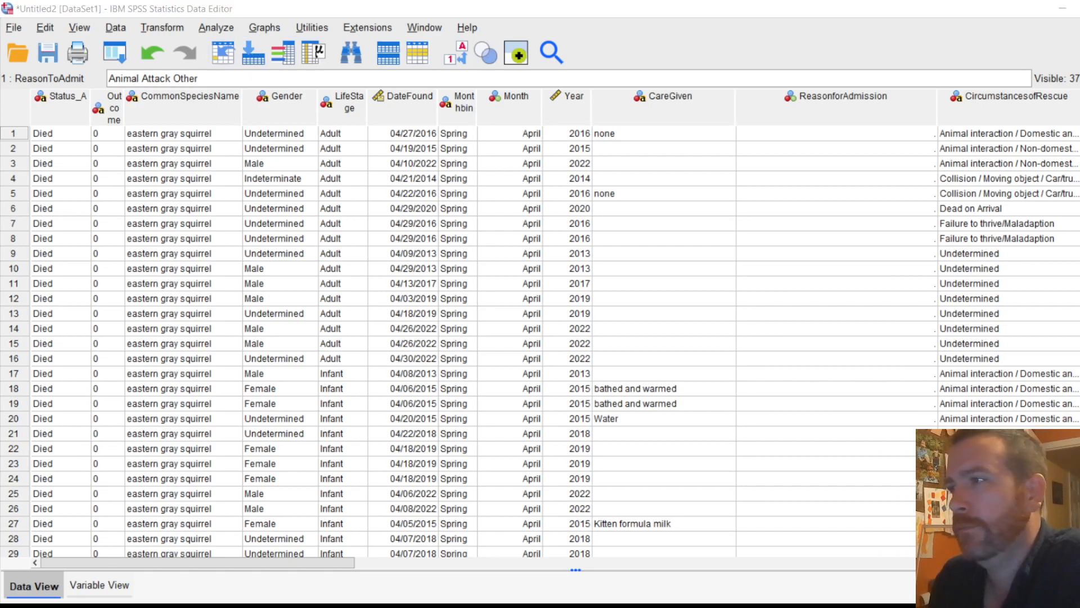
# Step: Rerun the recent Generalized Linear Model on the recoded Outcome, keeping the pairwise LifeStage means
pyautogui.click(116, 54)
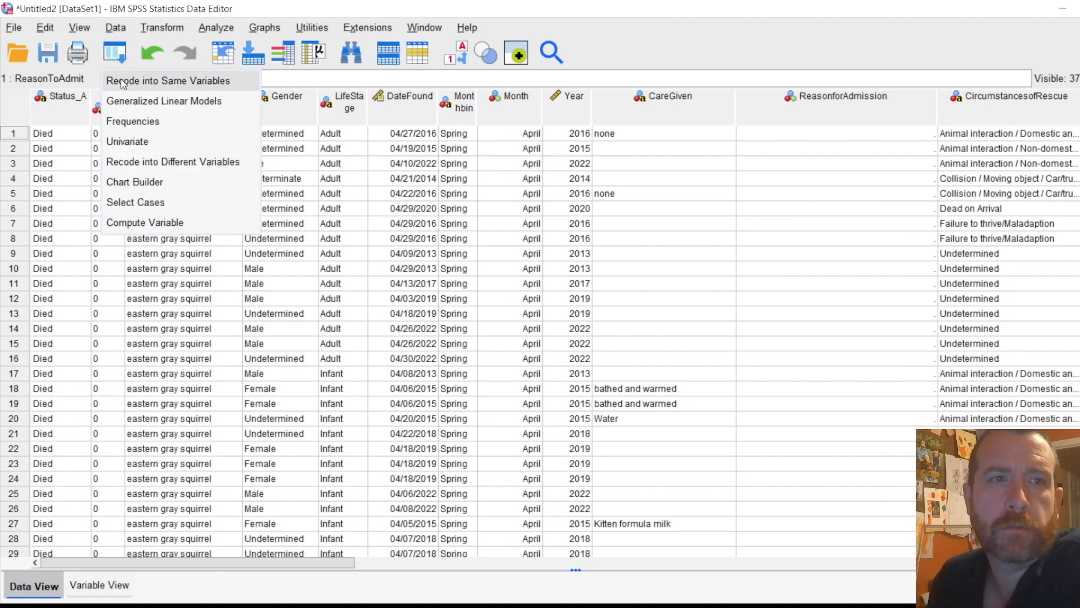
pyautogui.click(146, 102)
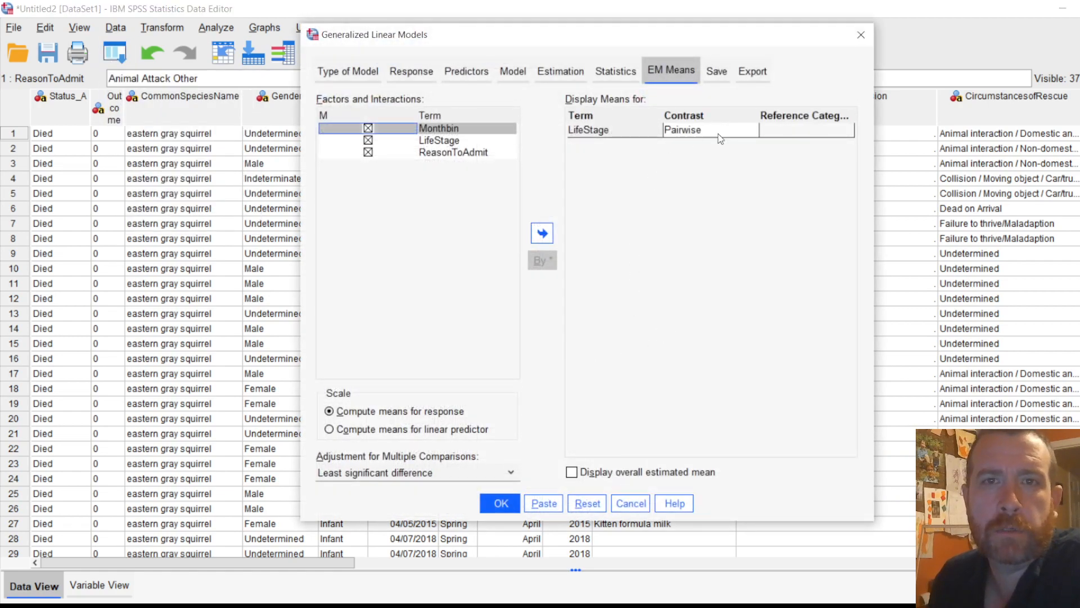
pyautogui.click(454, 153)
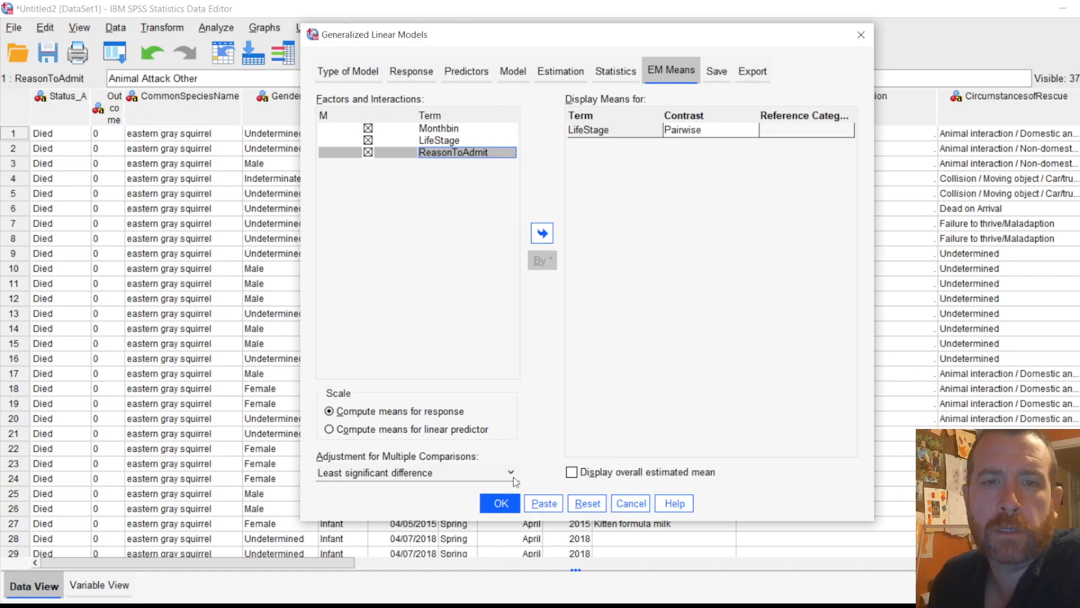
pyautogui.click(501, 503)
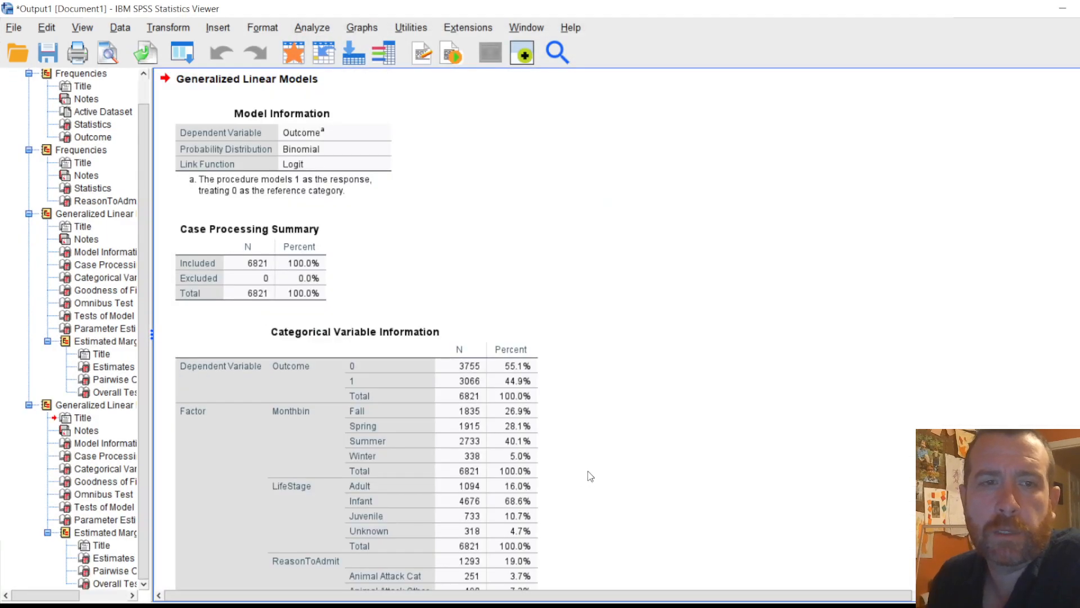
# Step: Examine the LifeStage estimated marginal means, pairwise comparisons and overall test in the new model output
pyautogui.scroll(-5, 590, 451)
pyautogui.scroll(-15, 598, 443)
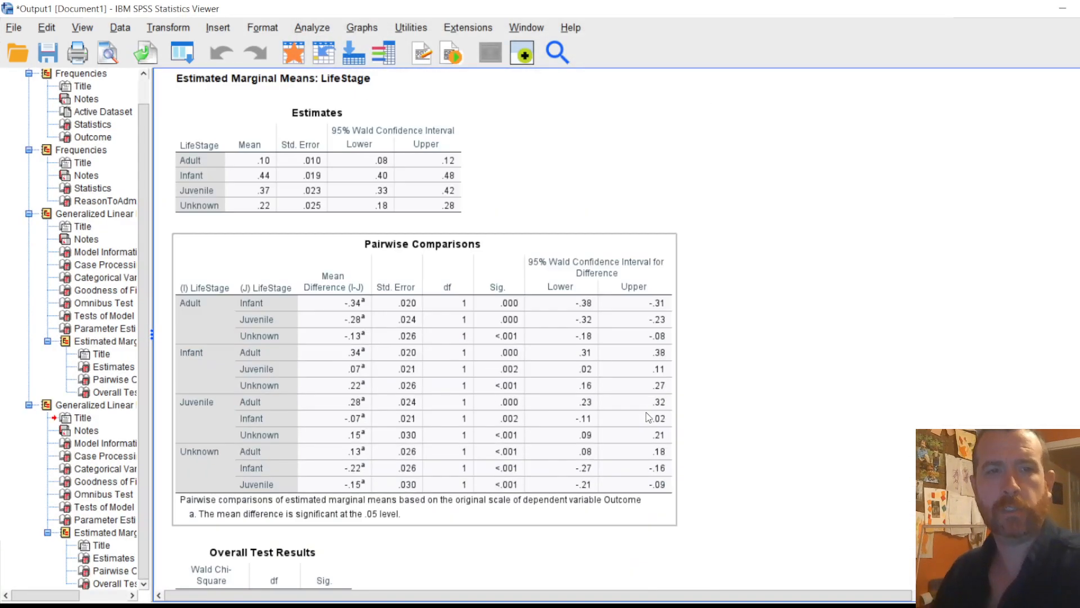
pyautogui.scroll(3, 653, 420)
pyautogui.scroll(-2, 653, 419)
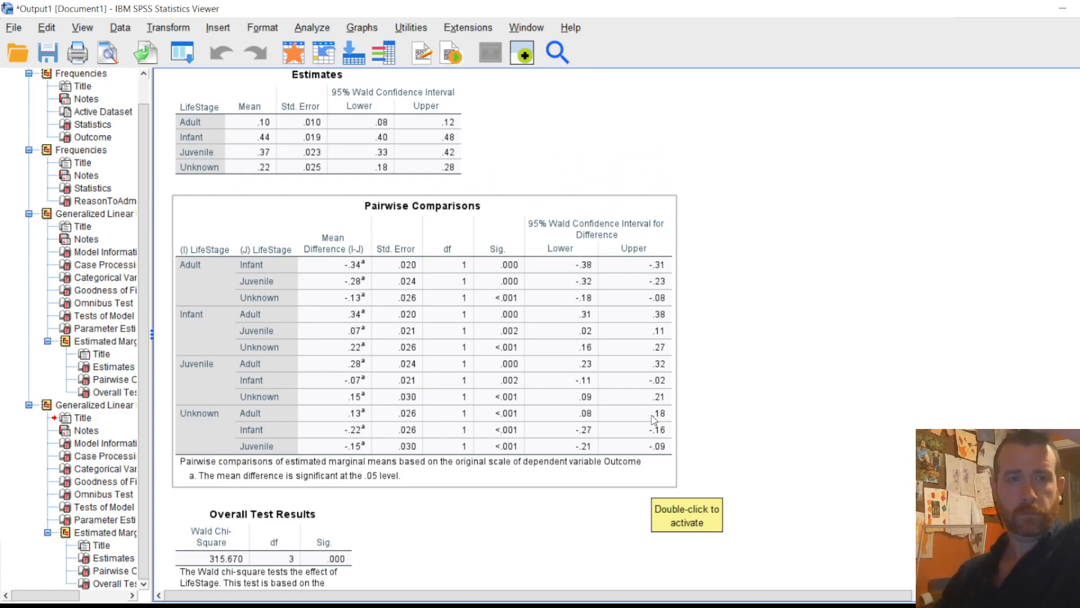
pyautogui.scroll(3, 612, 366)
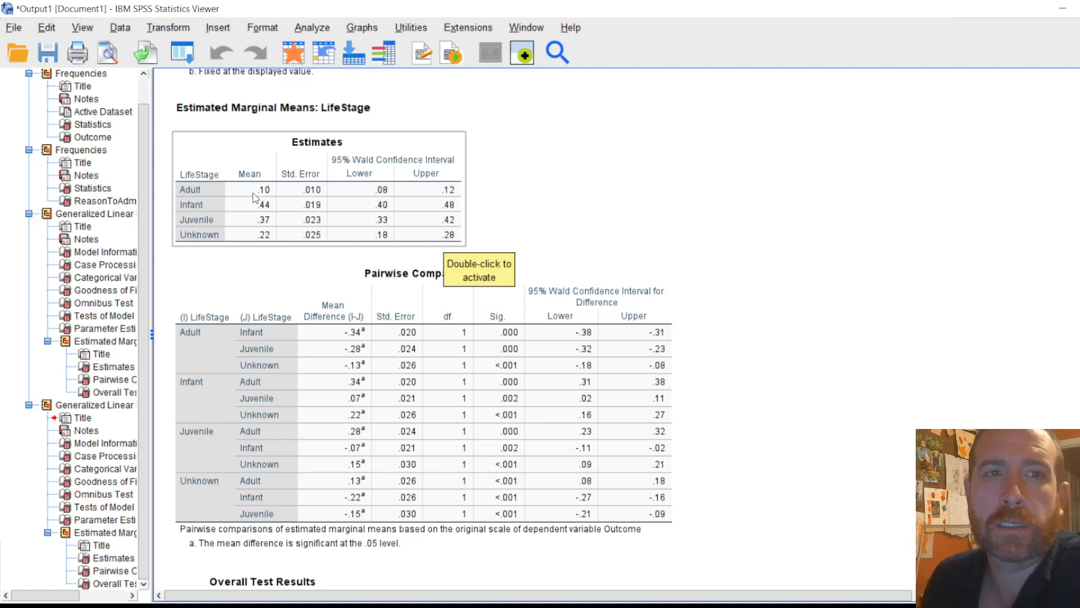
pyautogui.rightClick(606, 246)
pyautogui.click(679, 188)
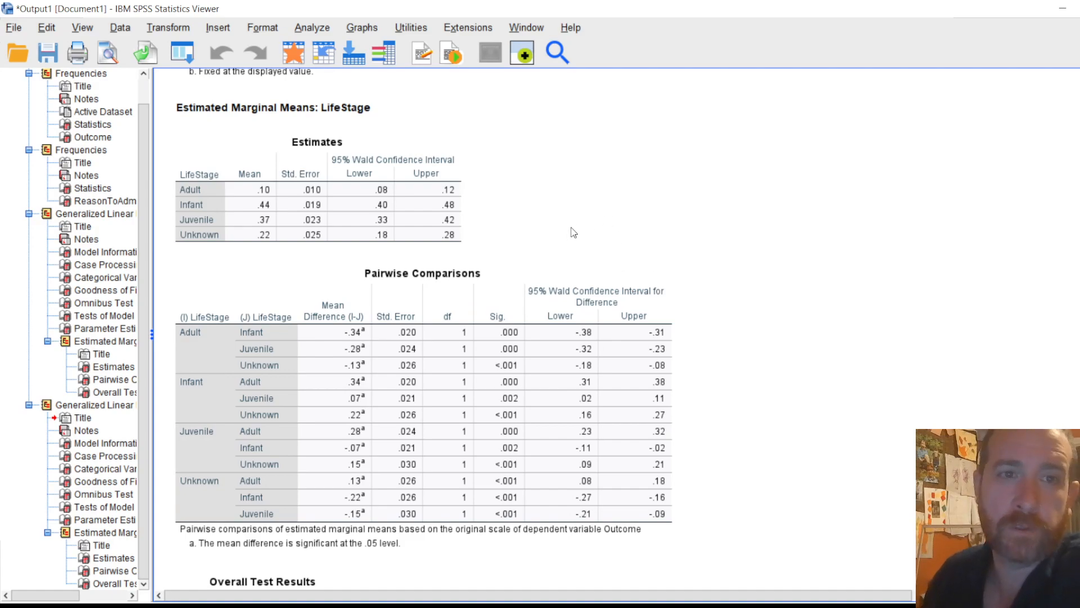
pyautogui.click(413, 224)
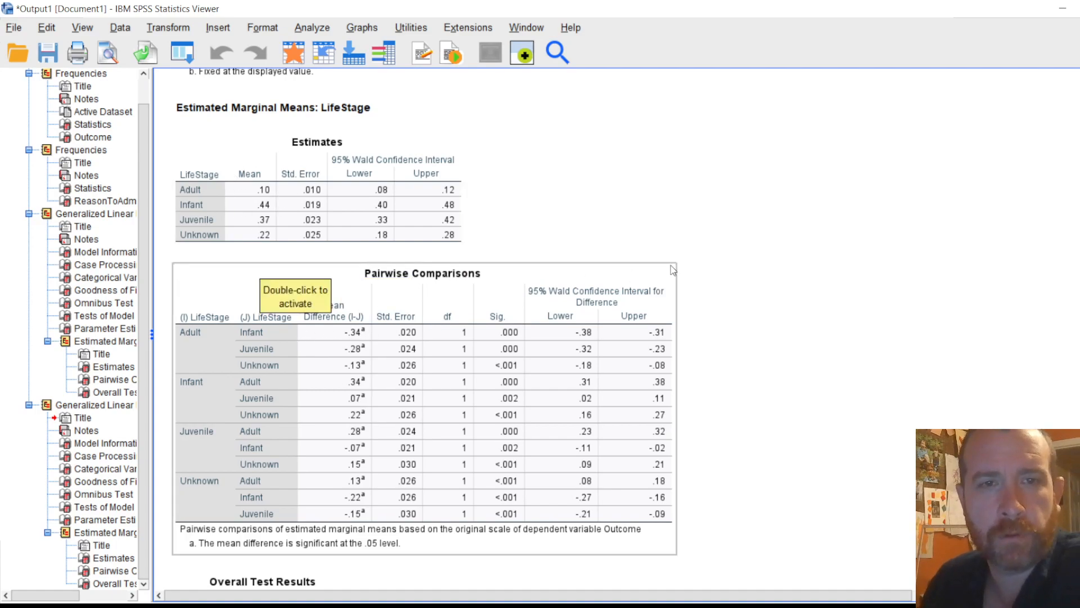
pyautogui.scroll(-3, 668, 298)
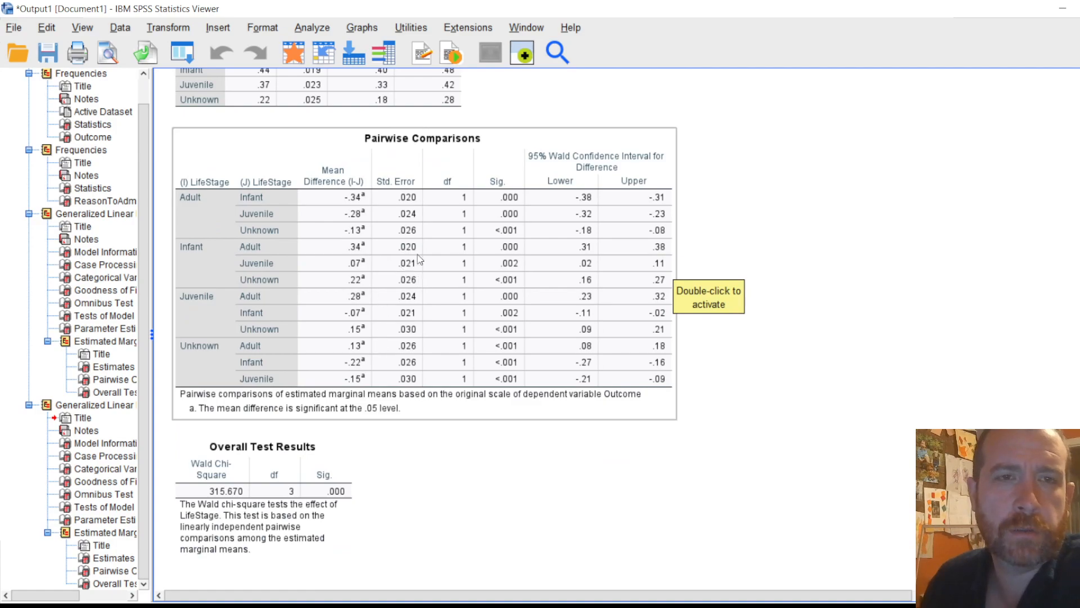
pyautogui.scroll(4, 403, 258)
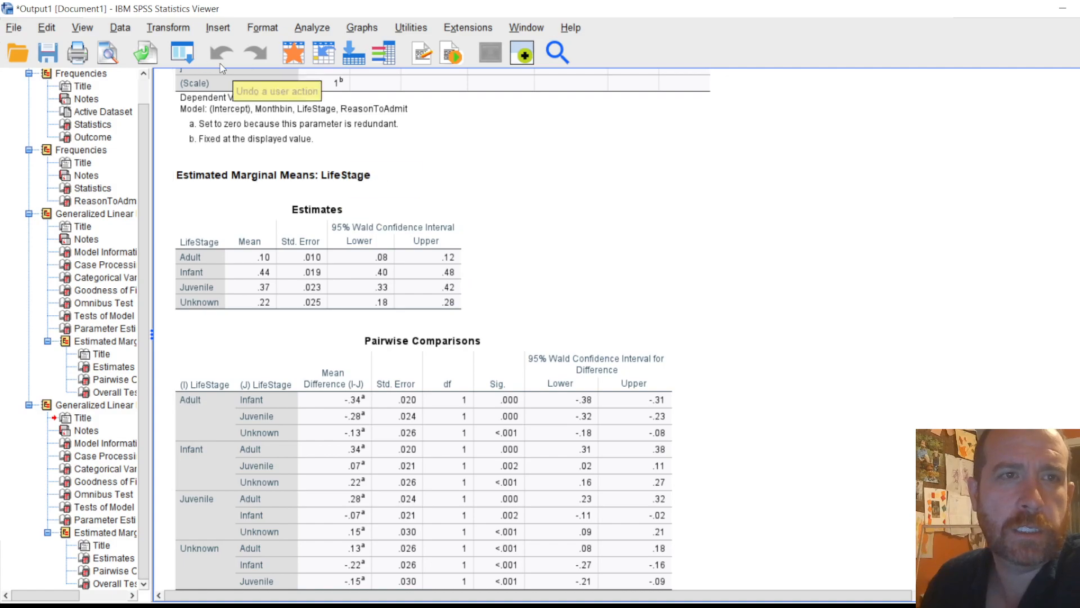
# Step: Reopen the Generalized Linear Models setup and set the contrast for the LifeStage means to None
pyautogui.click(182, 53)
pyautogui.click(231, 81)
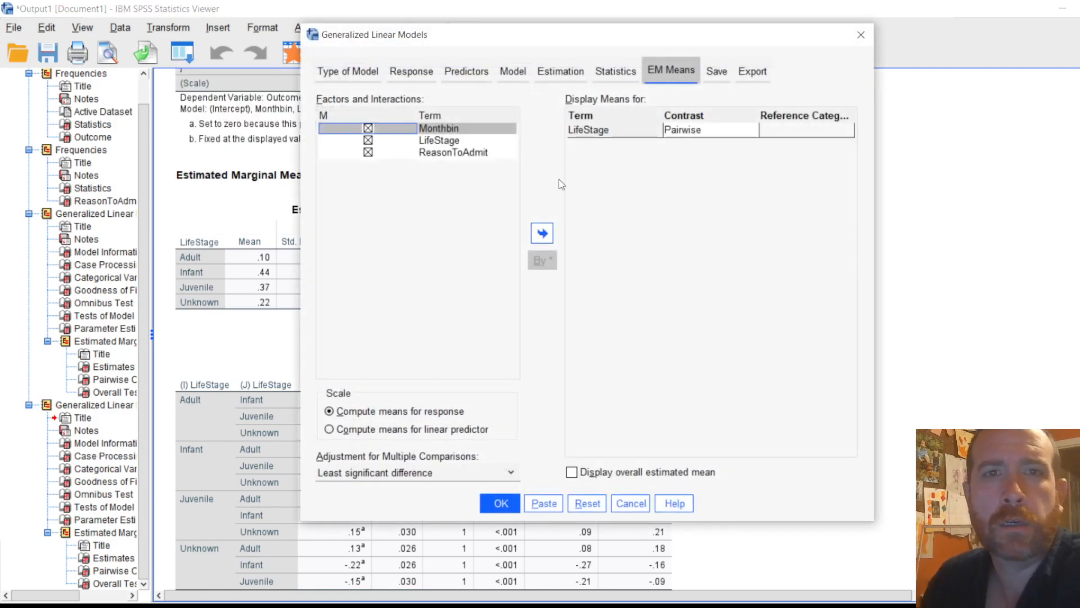
pyautogui.click(691, 133)
pyautogui.scroll(1, 692, 141)
pyautogui.click(684, 145)
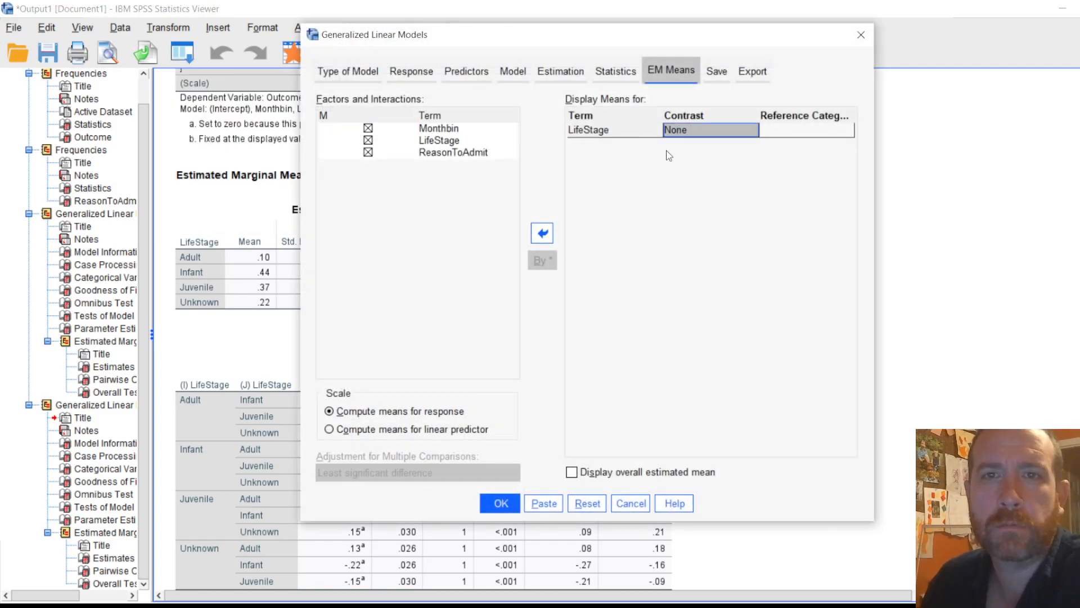
# Step: Add Monthbin and ReasonToAdmit to the displayed estimated marginal means and run the model
pyautogui.click(439, 128)
pyautogui.click(542, 233)
pyautogui.click(453, 153)
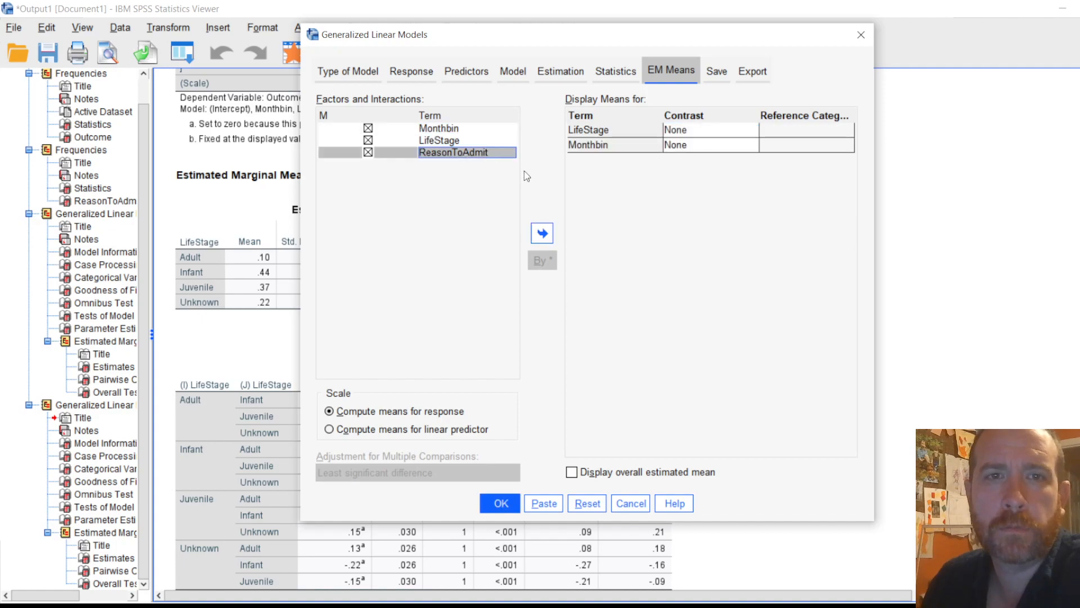
pyautogui.click(544, 235)
pyautogui.click(500, 503)
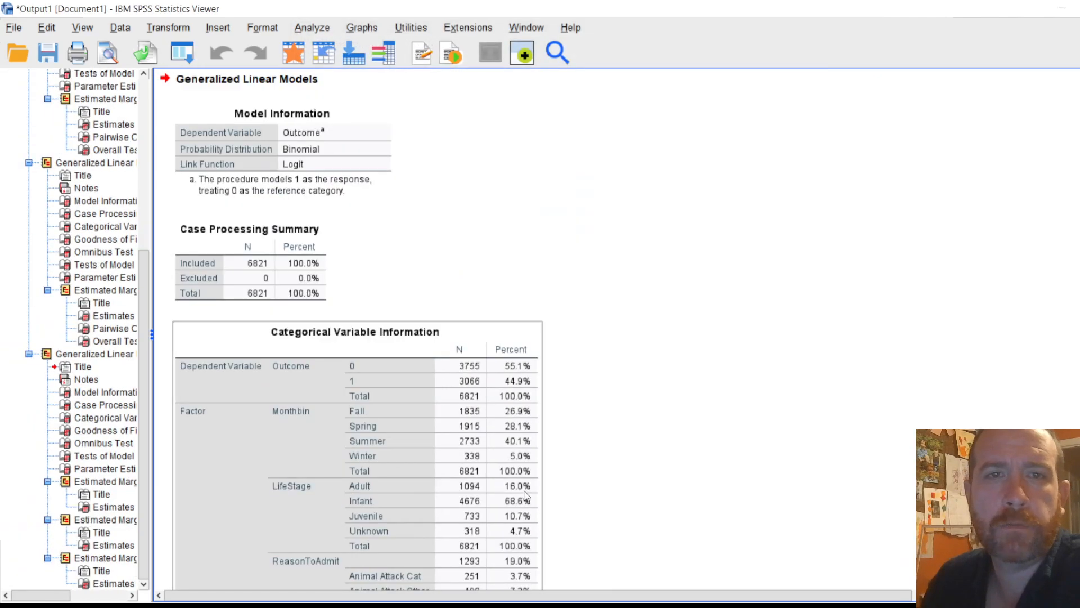
# Step: Examine the estimated marginal means and confidence intervals for LifeStage, Monthbin and ReasonToAdmit, along with the parameter estimates
pyautogui.scroll(-2, 561, 389)
pyautogui.scroll(-8, 580, 392)
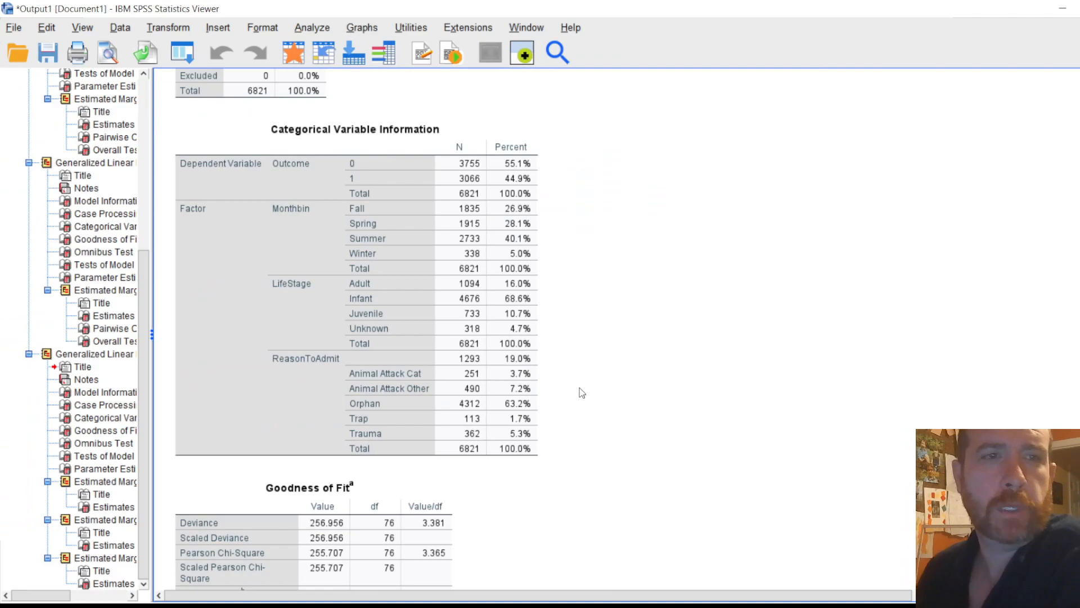
pyautogui.scroll(-12, 583, 394)
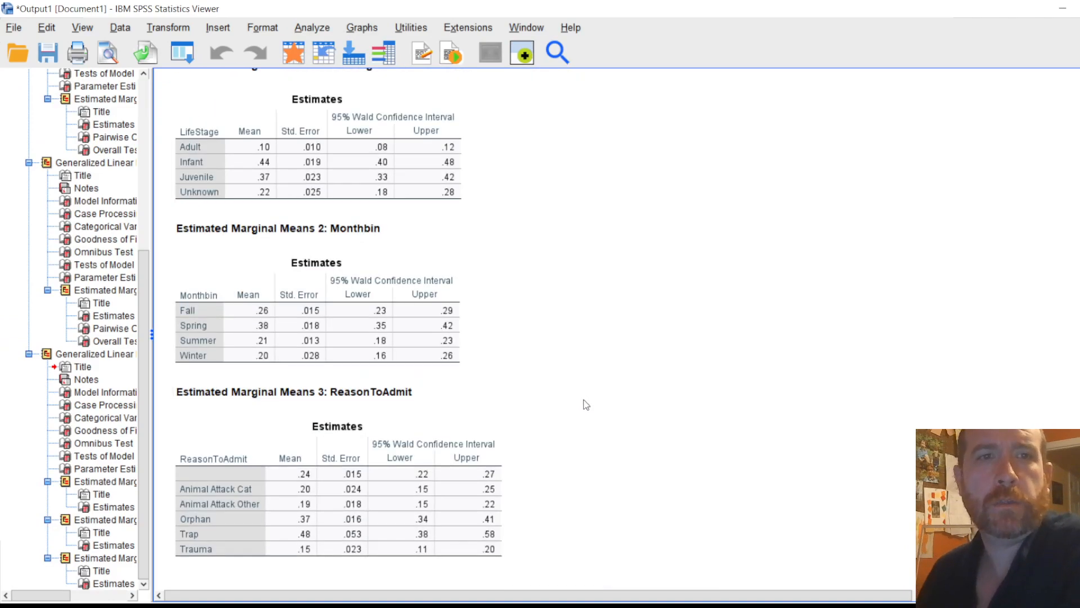
pyautogui.scroll(2, 583, 395)
pyautogui.scroll(-3, 580, 392)
pyautogui.click(308, 405)
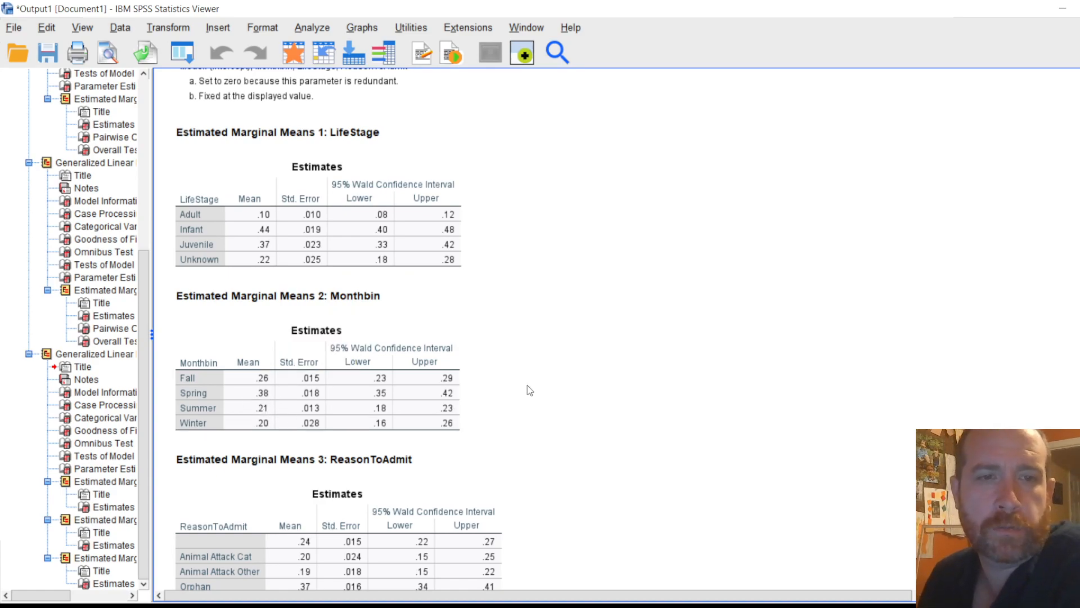
pyautogui.scroll(-3, 528, 385)
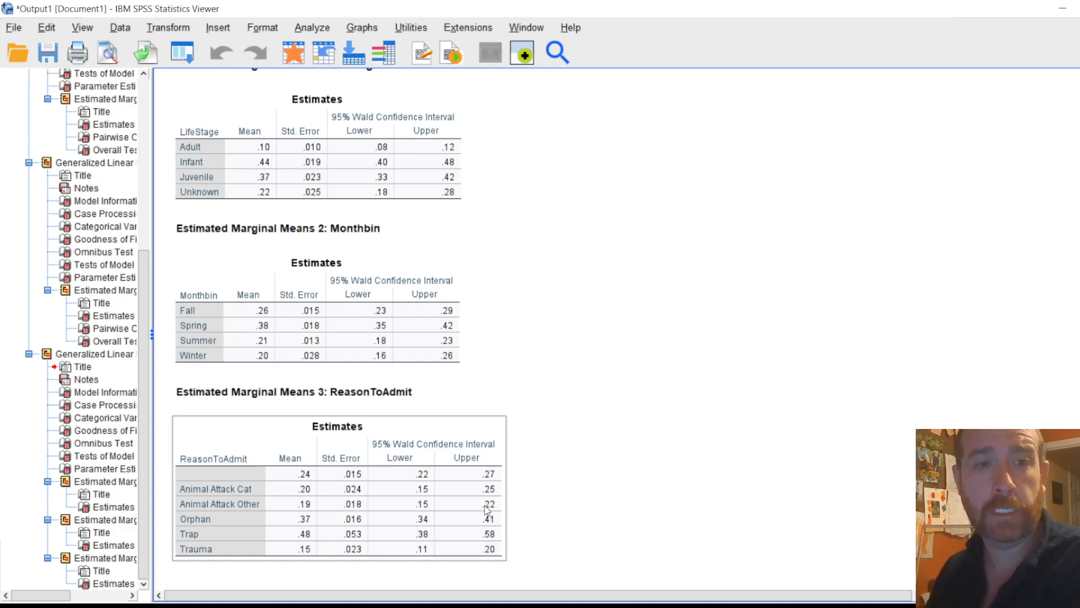
pyautogui.scroll(6, 474, 362)
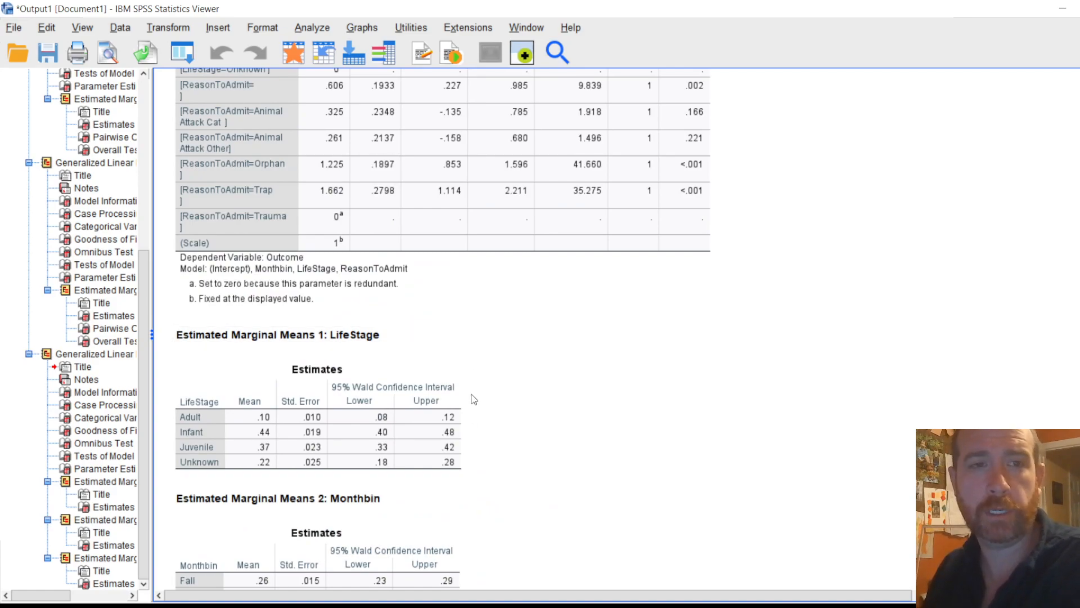
pyautogui.scroll(-6, 581, 439)
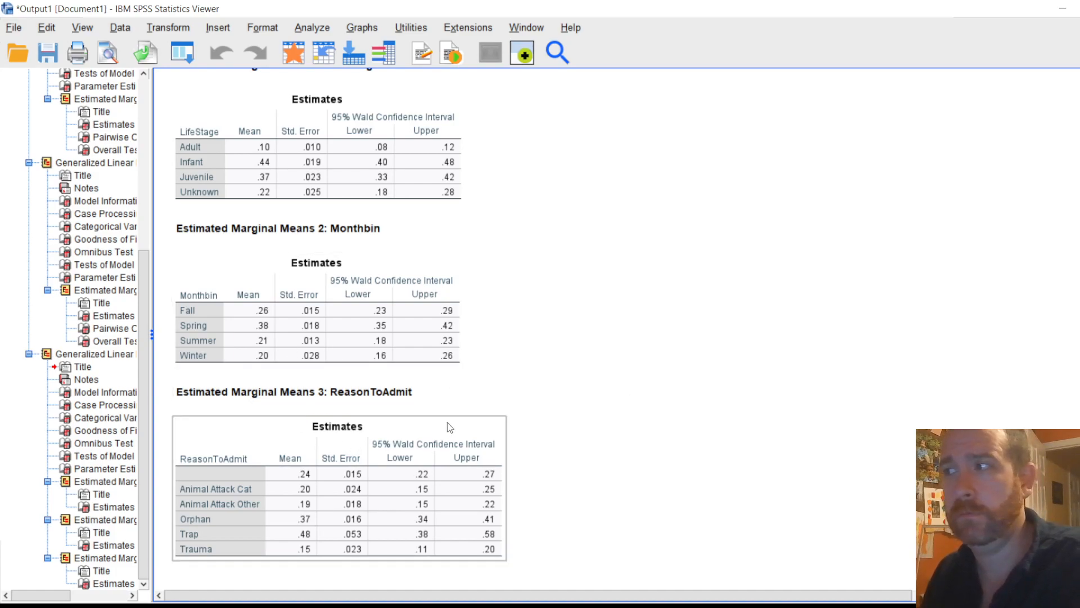
pyautogui.click(324, 33)
pyautogui.moveTo(464, 200)
pyautogui.click(696, 411)
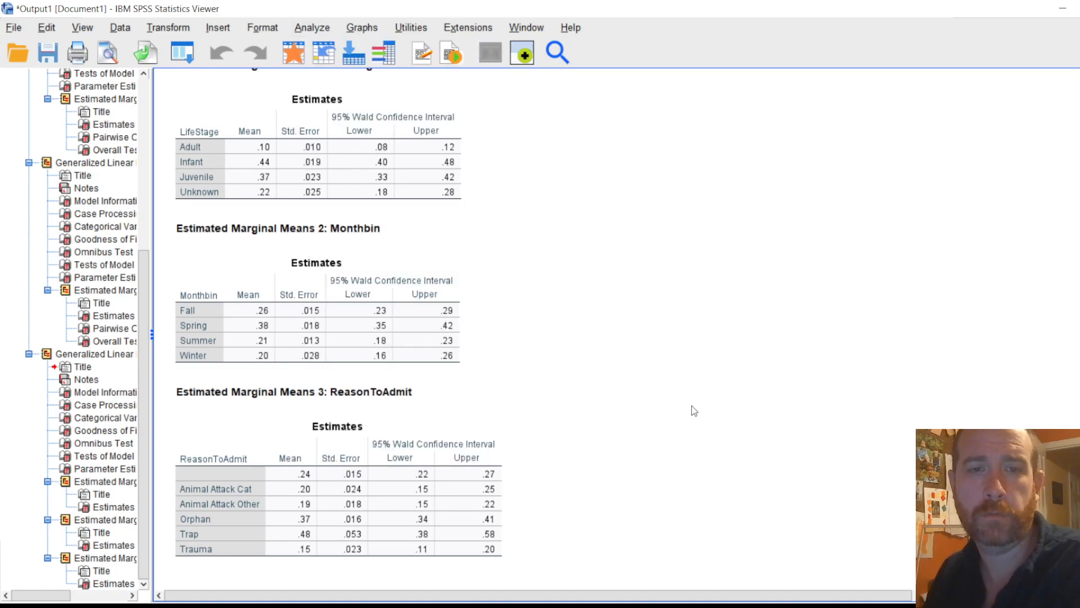